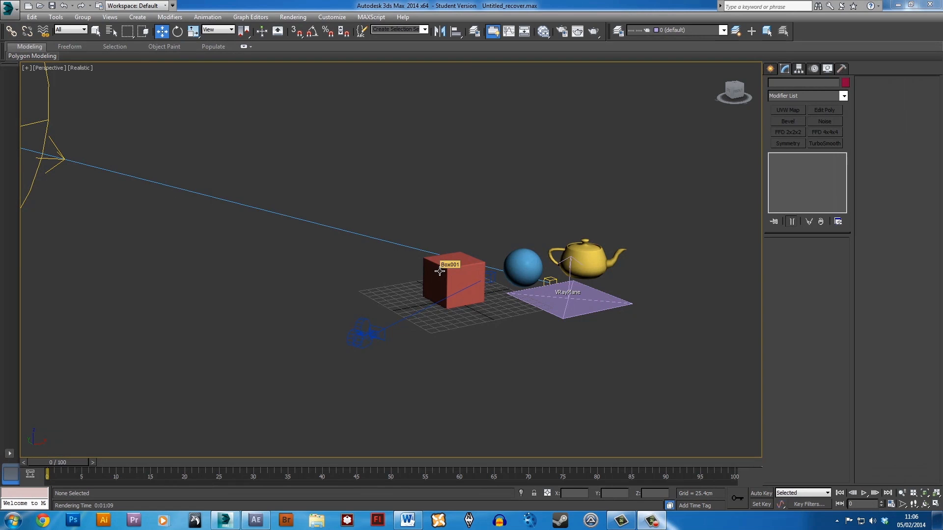
Examine the scene's box, sphere, teapot, V-Ray plane and light from several angles and distances.
alt+middle_drag(439, 271, 465, 274)
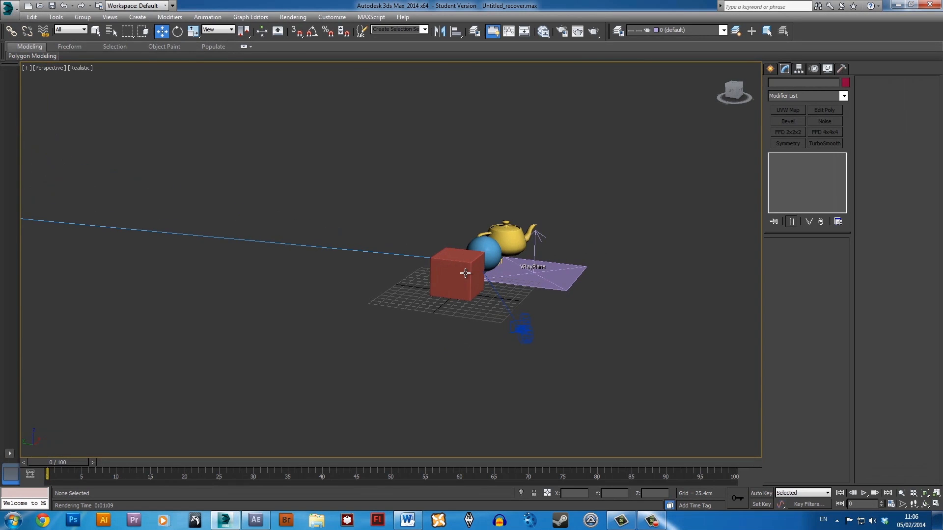
click(466, 274)
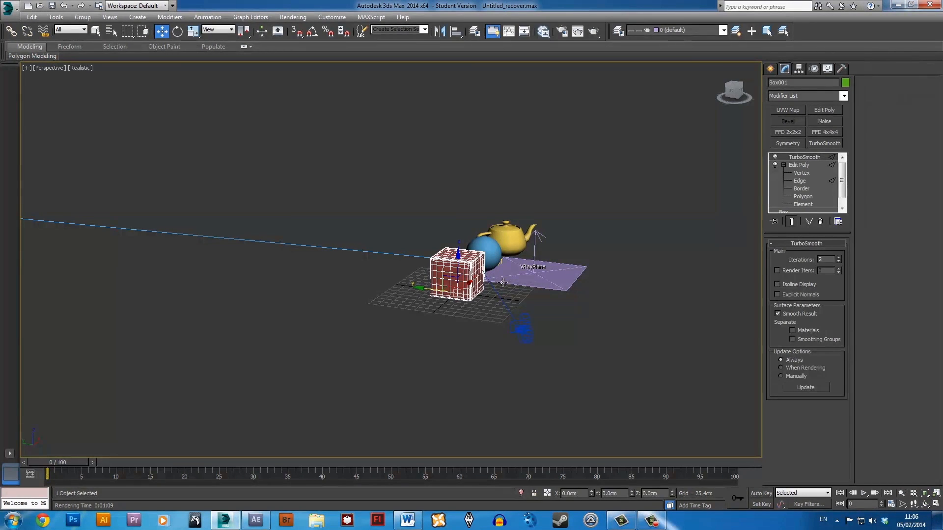
key(z)
scroll(434, 296, down, 5)
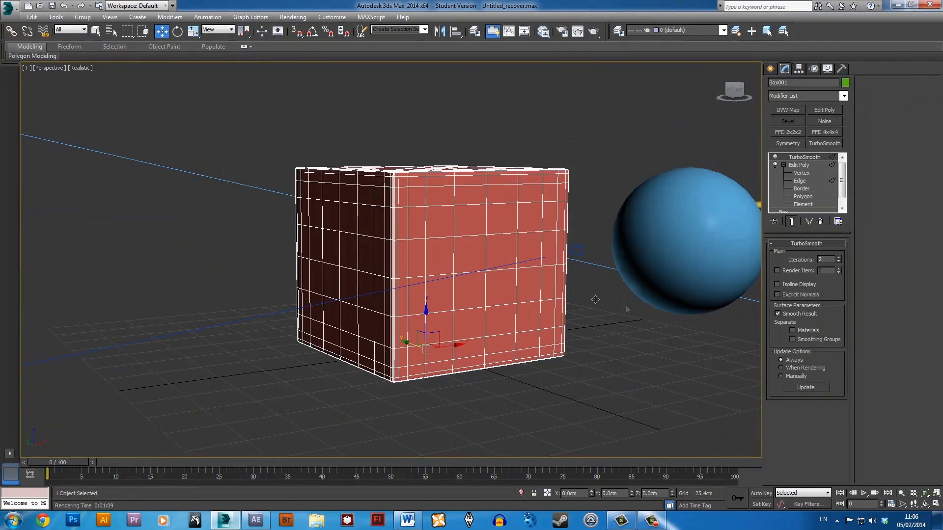
click(434, 296)
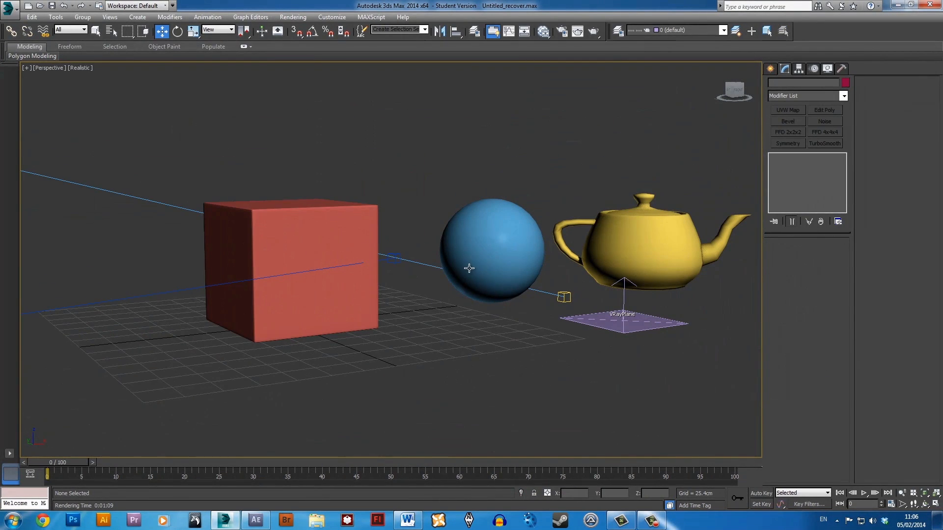
alt+middle_drag(436, 258, 538, 267)
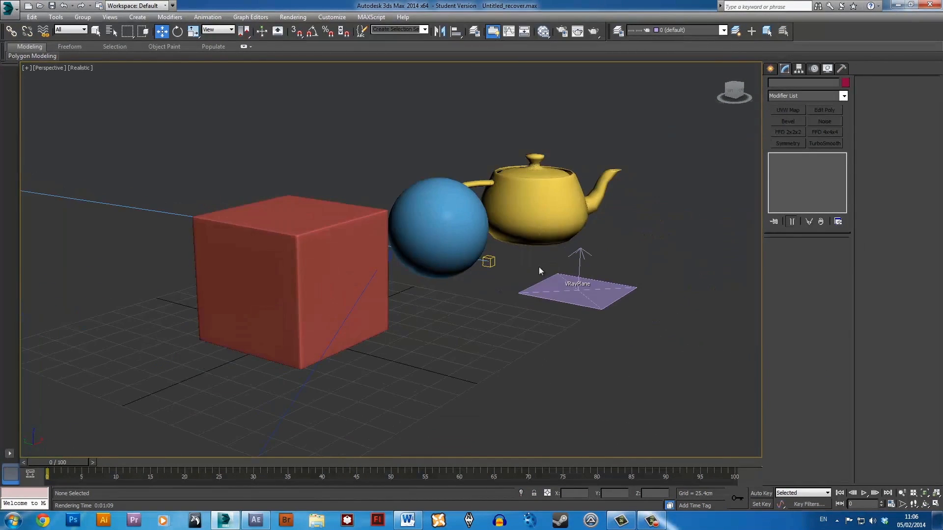
click(529, 216)
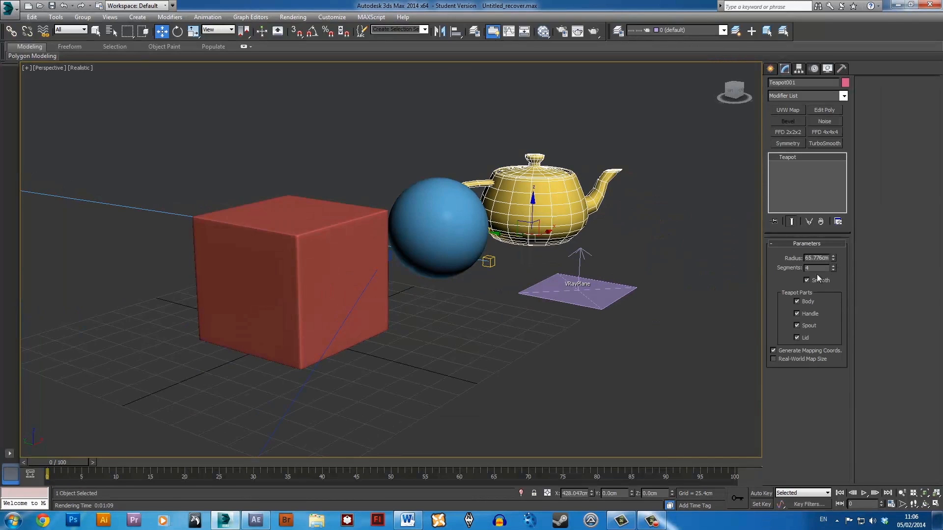
drag(832, 267, 833, 259)
click(705, 237)
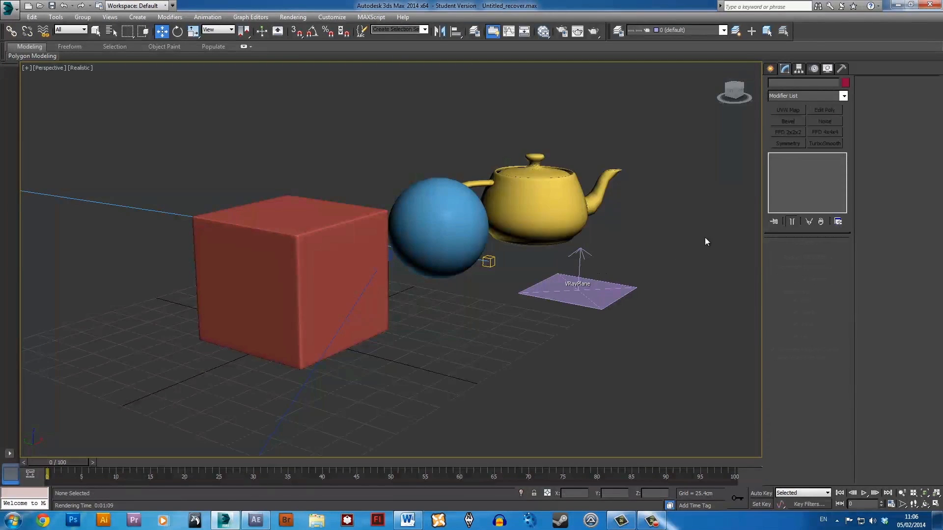
alt+middle_drag(620, 336, 592, 338)
scroll(593, 338, down, 3)
scroll(612, 335, down, 5)
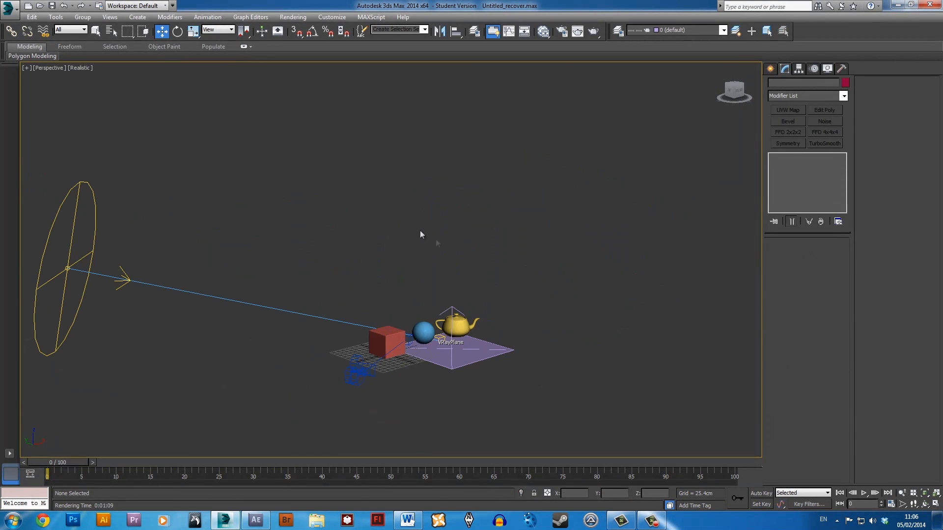
Switch from the perspective view to a maximized Camera001 view.
key(alt+w)
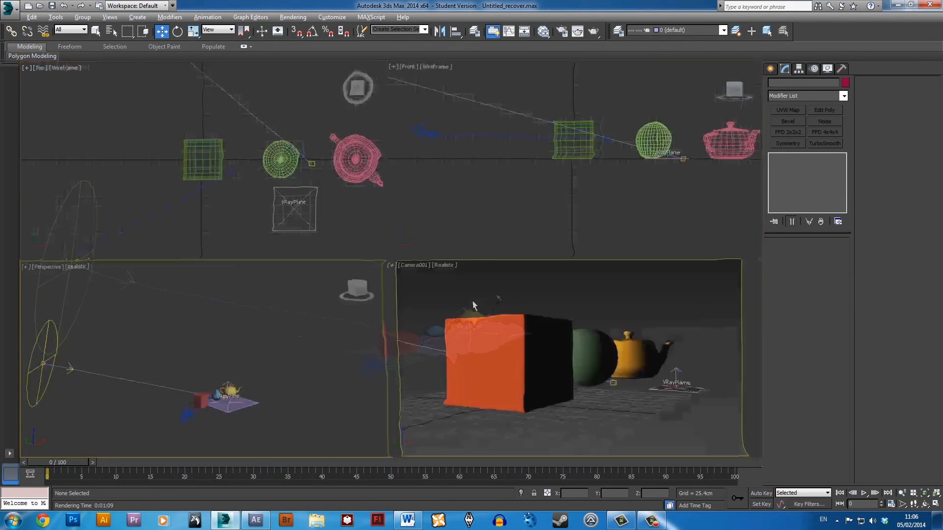
right_click(592, 371)
key(alt+w)
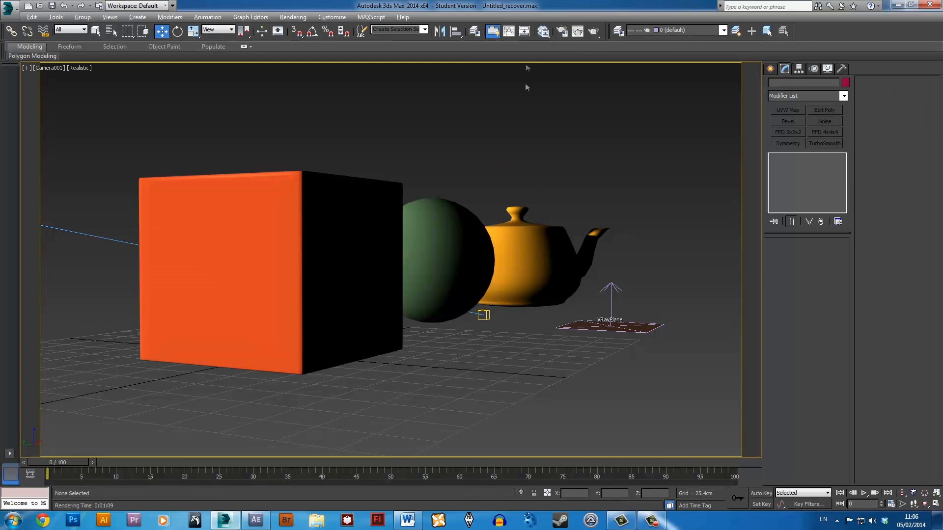
Delete the existing VRayZDepth element from the scene's render elements.
click(563, 32)
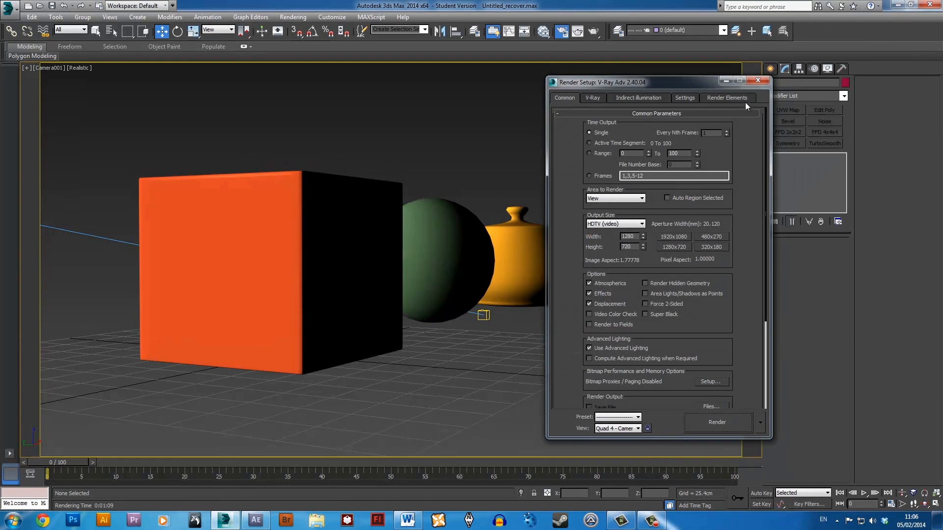
click(744, 98)
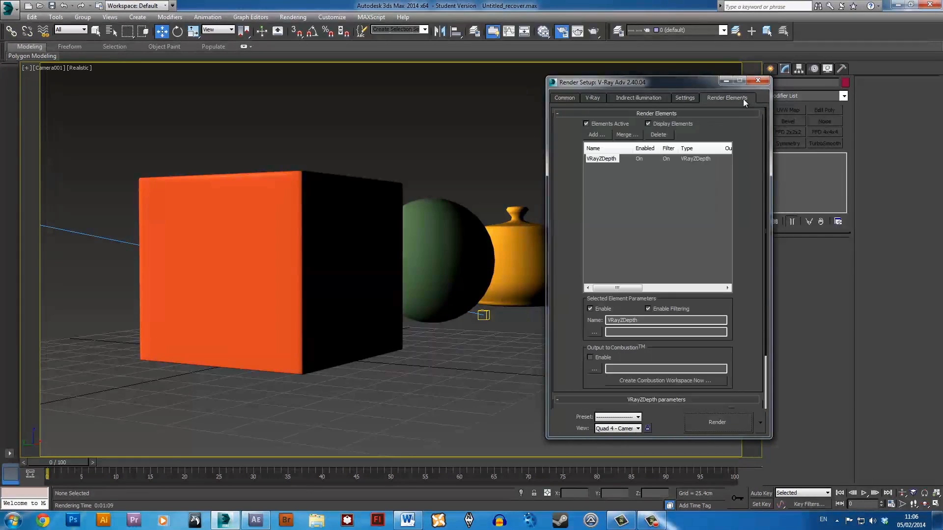
click(658, 134)
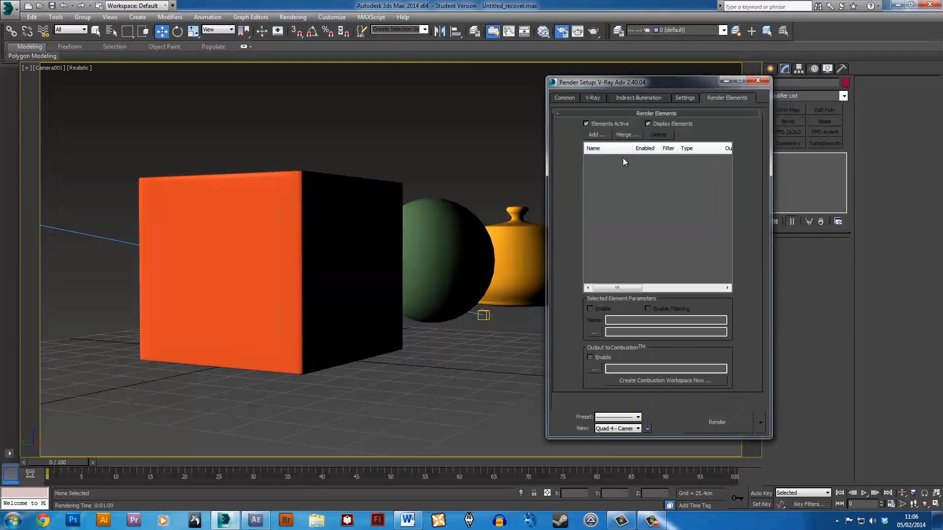
Add a new VRayZDepth render element and review its zdepth min and max parameters.
click(595, 135)
scroll(723, 284, down, 8)
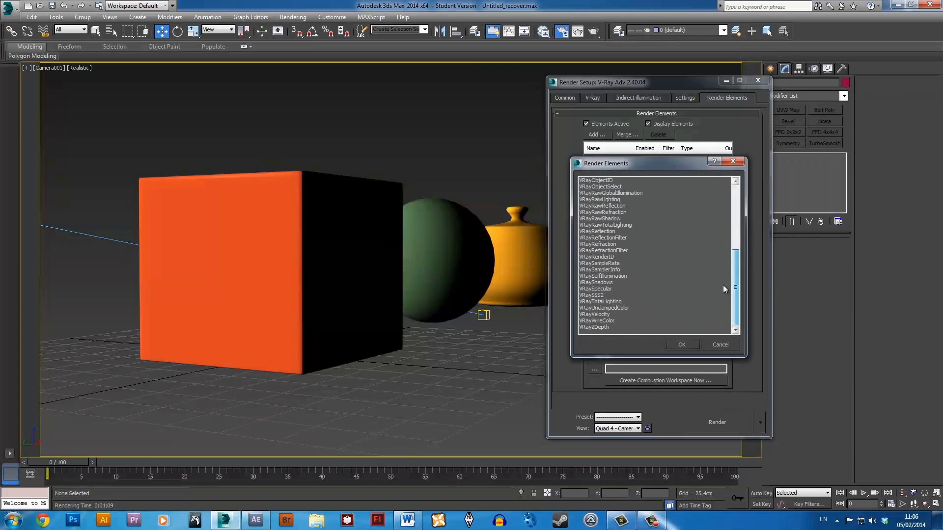
click(602, 326)
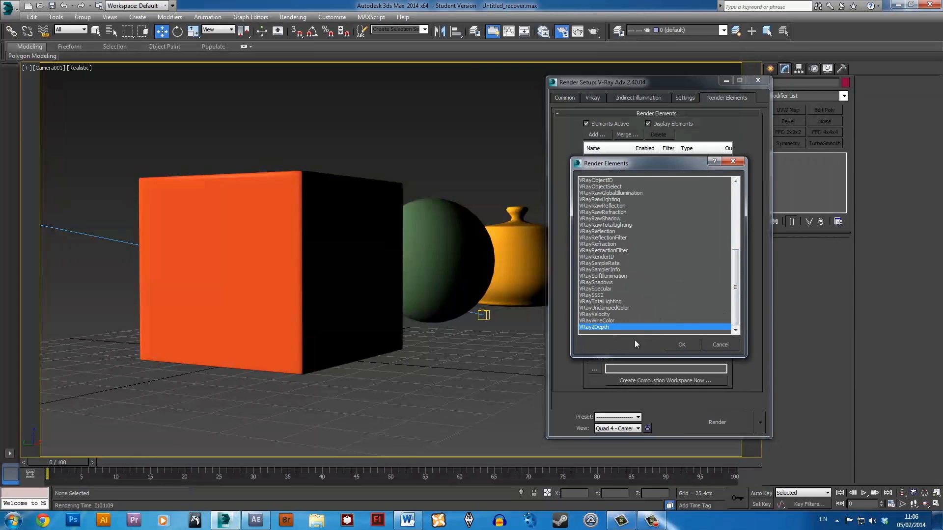
click(683, 345)
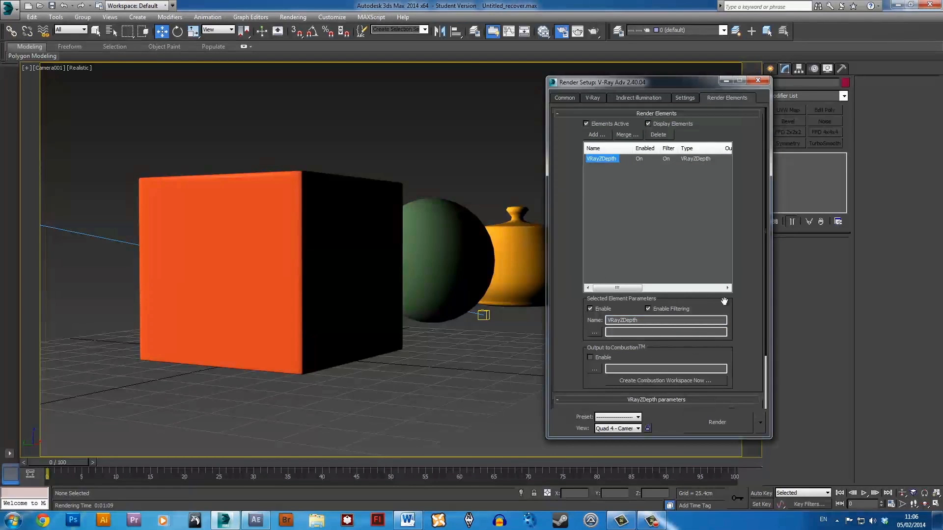
drag(751, 366, 761, 246)
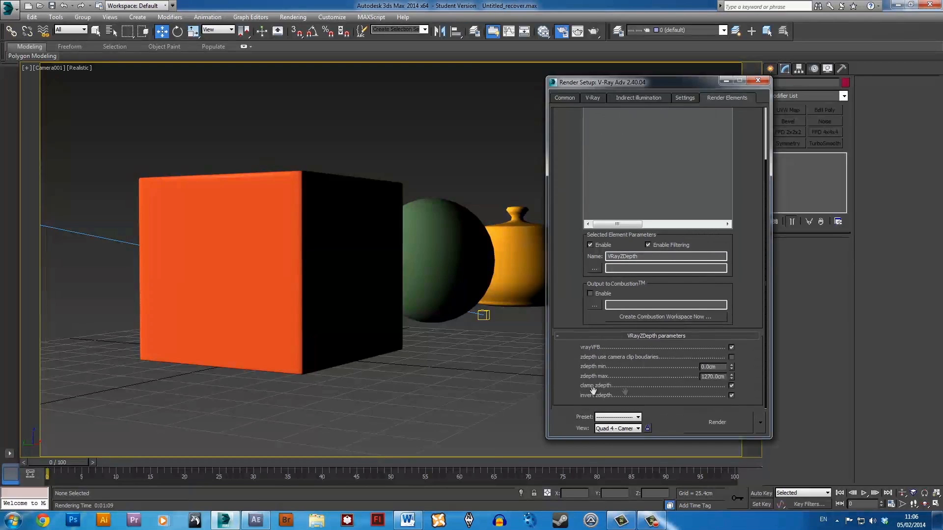
double_click(707, 367)
click(711, 378)
drag(710, 379, 706, 376)
click(748, 376)
Reduce the render output size to 160 x 90 pixels for quick test renders.
click(563, 98)
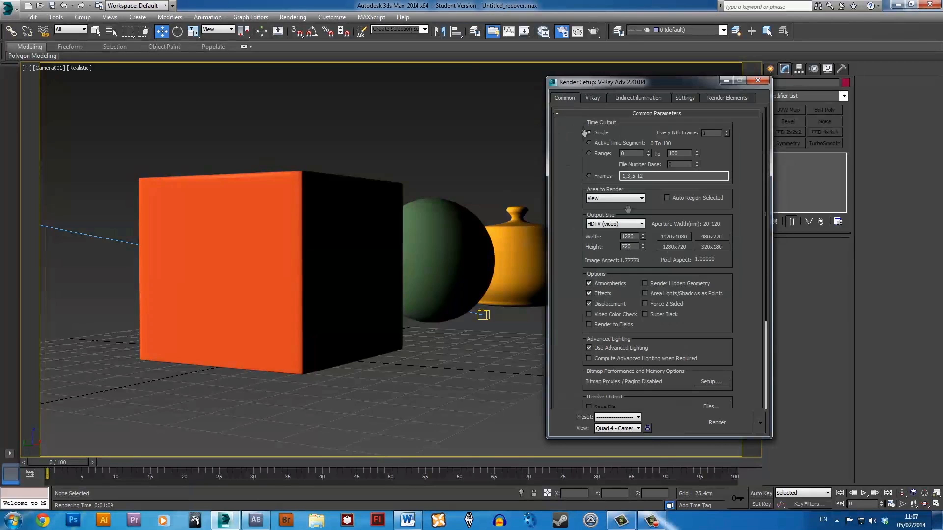
click(711, 247)
double_click(628, 245)
text(90)
key(Return)
Render the camera view and examine the depth pass enlarged, then close its window.
click(718, 423)
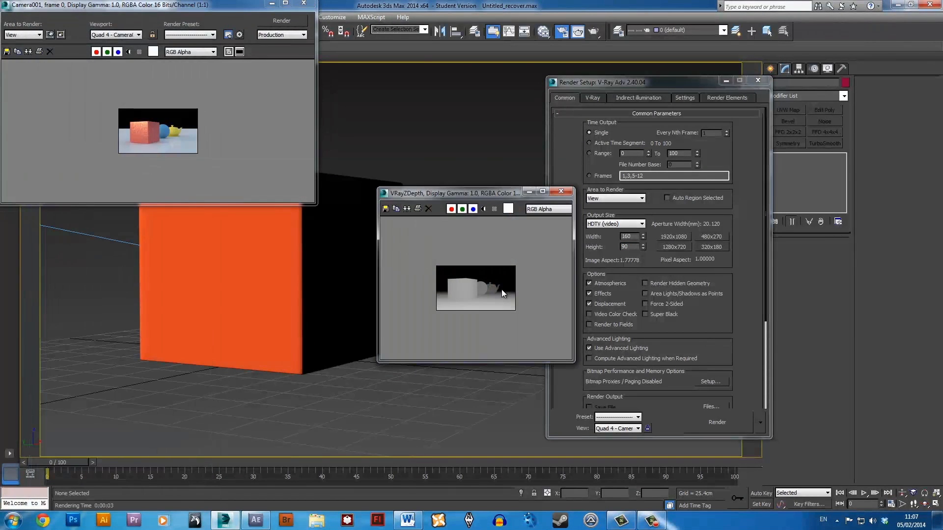
click(543, 192)
scroll(520, 229, up, 2)
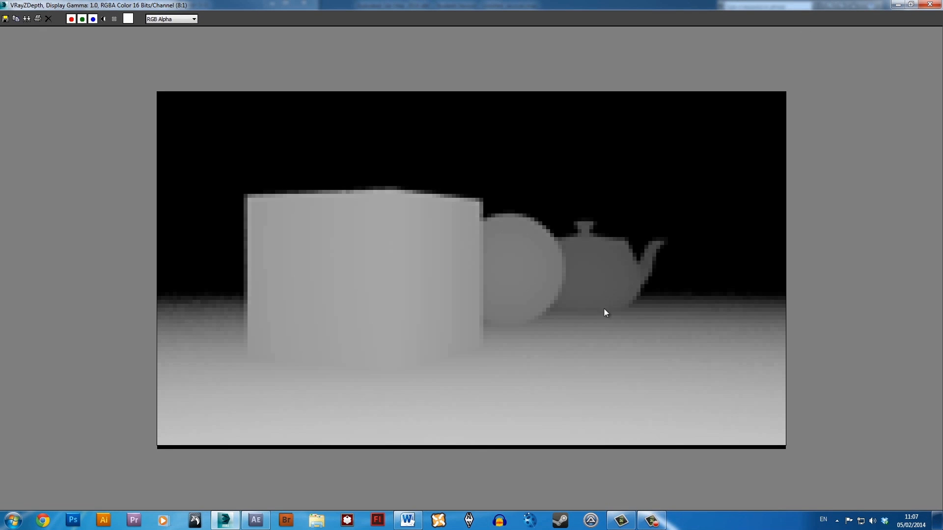
scroll(603, 308, down, 2)
click(929, 5)
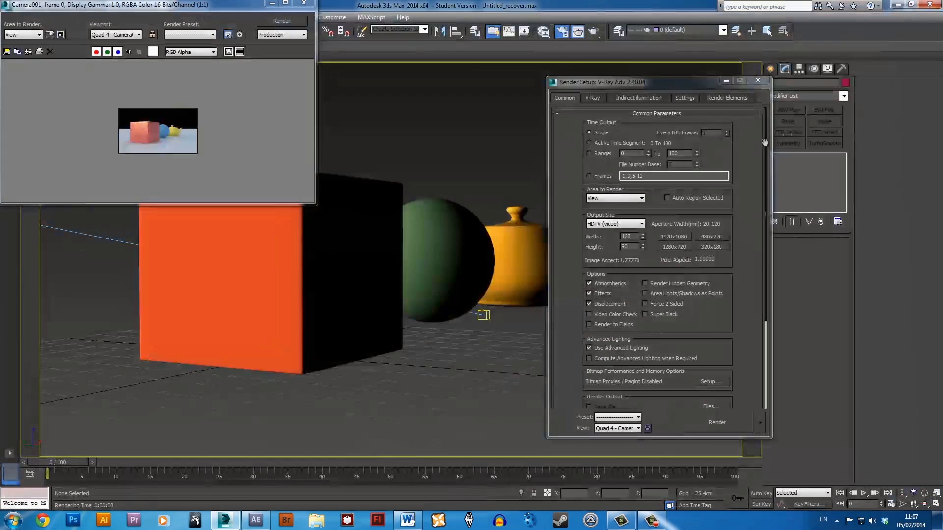
Set the VRayZDepth element's zdepth max to 250 cm, re-render and inspect the depth pass.
click(729, 96)
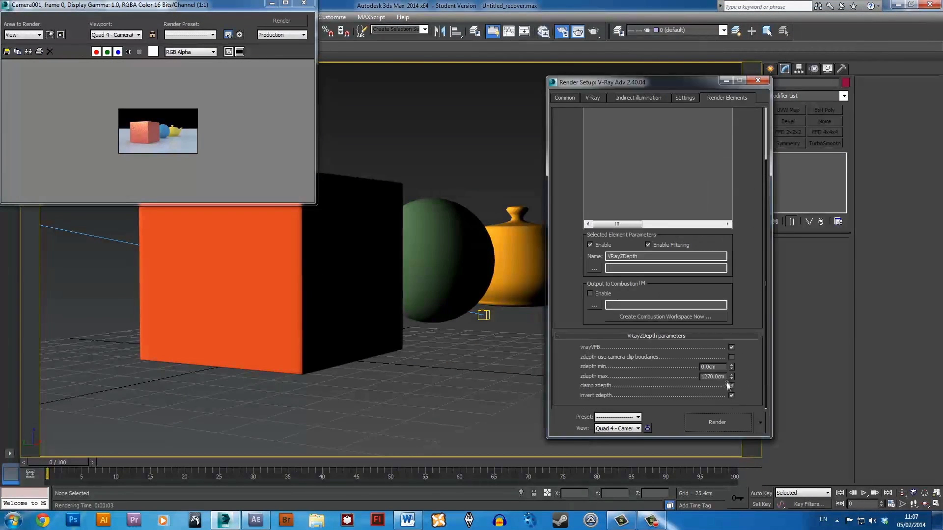
double_click(715, 377)
text(250)
key(Return)
click(703, 425)
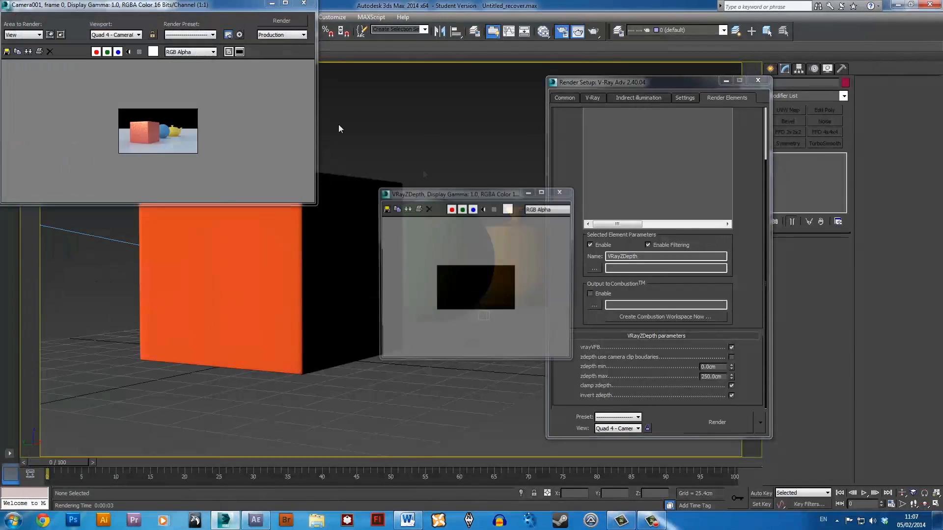
scroll(502, 298, up, 2)
scroll(503, 297, down, 2)
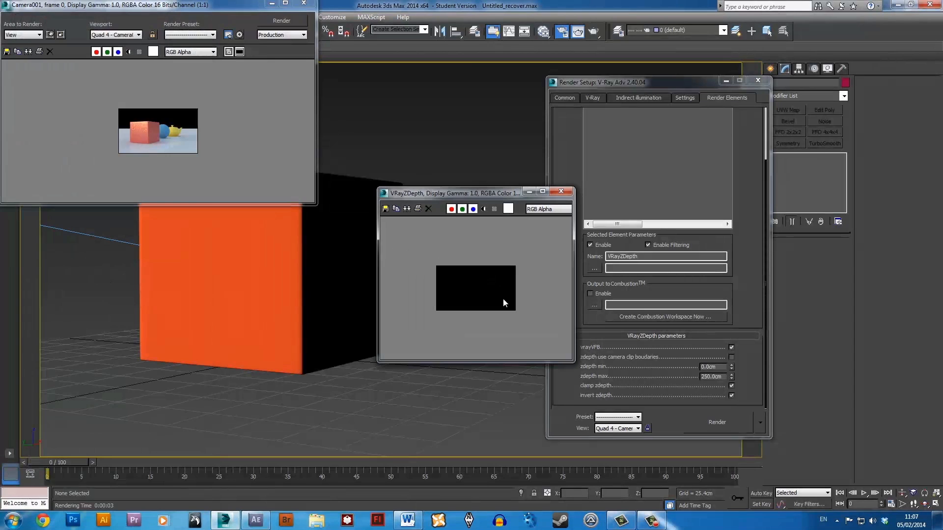
scroll(503, 298, up, 1)
Set zdepth max to 2000 cm, re-render and inspect the resulting depth pass.
click(724, 377)
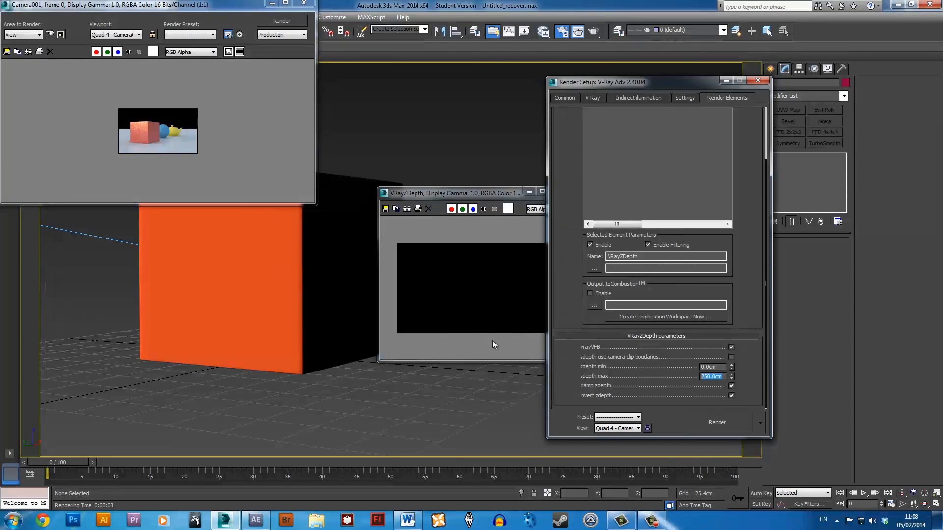
text(2000)
key(Return)
click(727, 426)
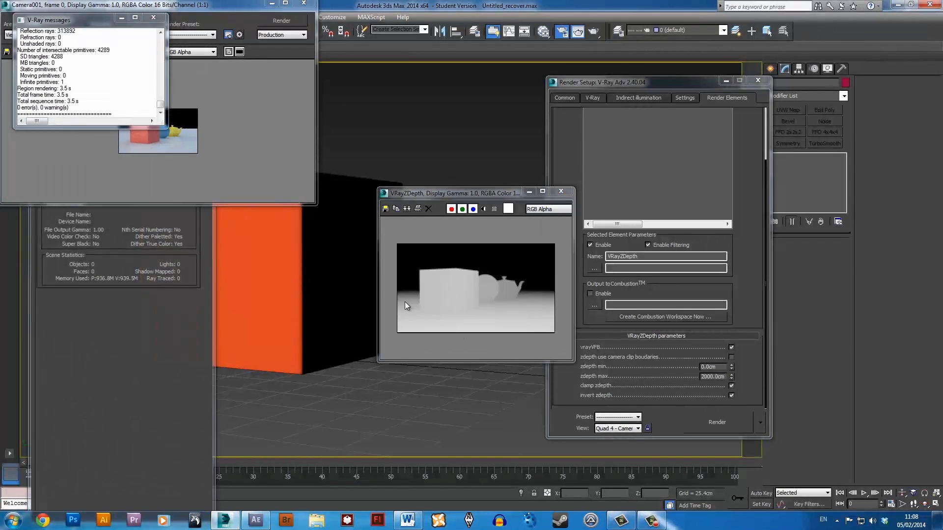
scroll(435, 311, up, 2)
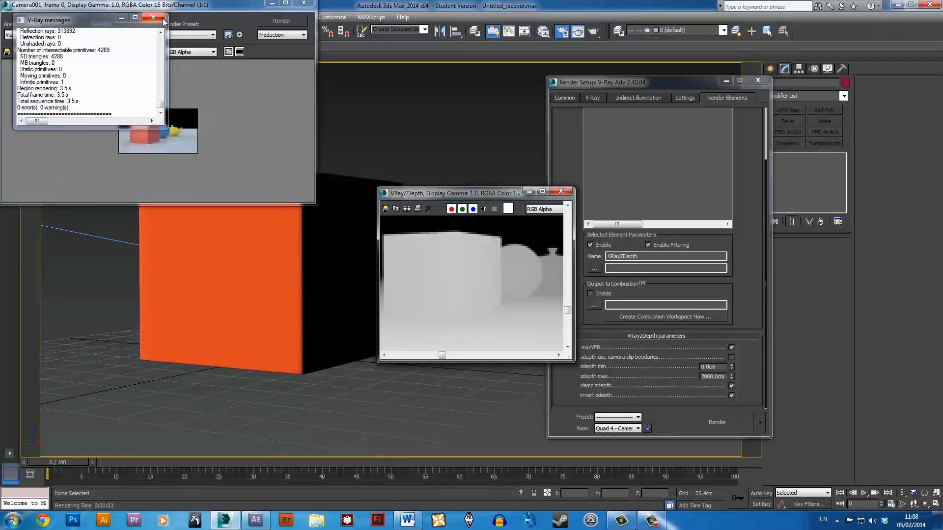
click(201, 142)
scroll(513, 291, down, 3)
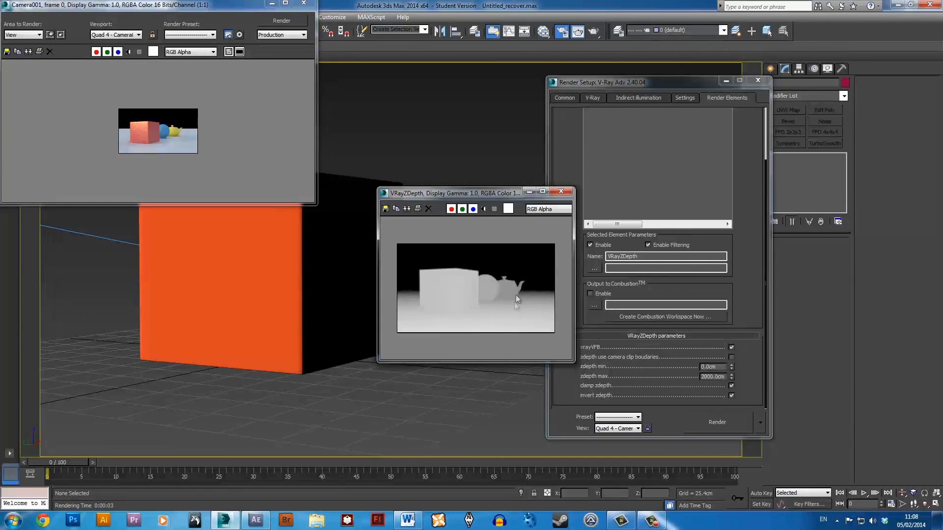
Set zdepth max to 1000 cm, re-render, and check the enlarged depth pass before closing it and the V-Ray messages.
double_click(727, 377)
text(1000)
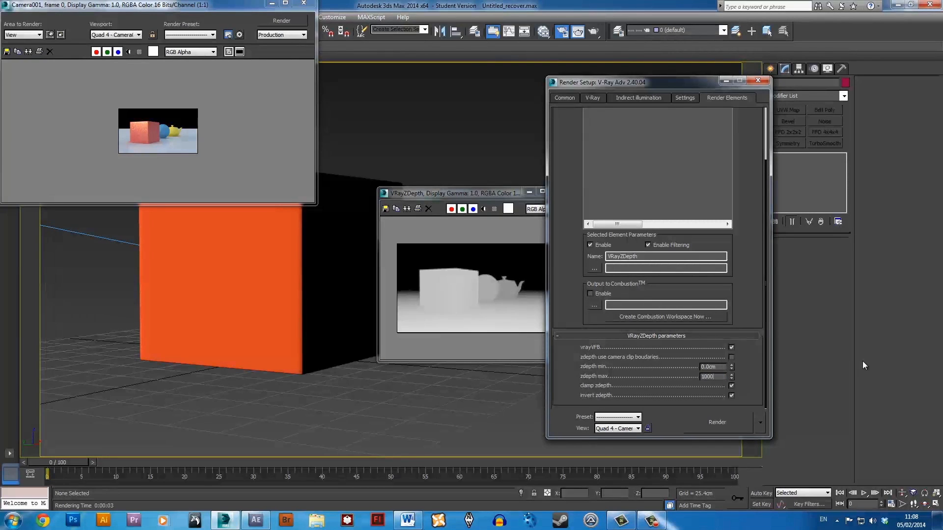
key(Return)
click(733, 421)
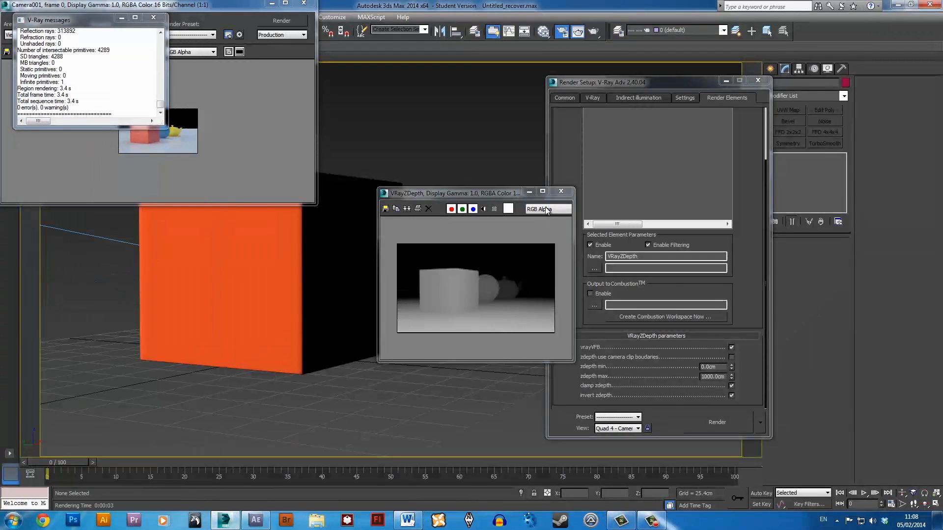
click(542, 191)
scroll(499, 279, up, 2)
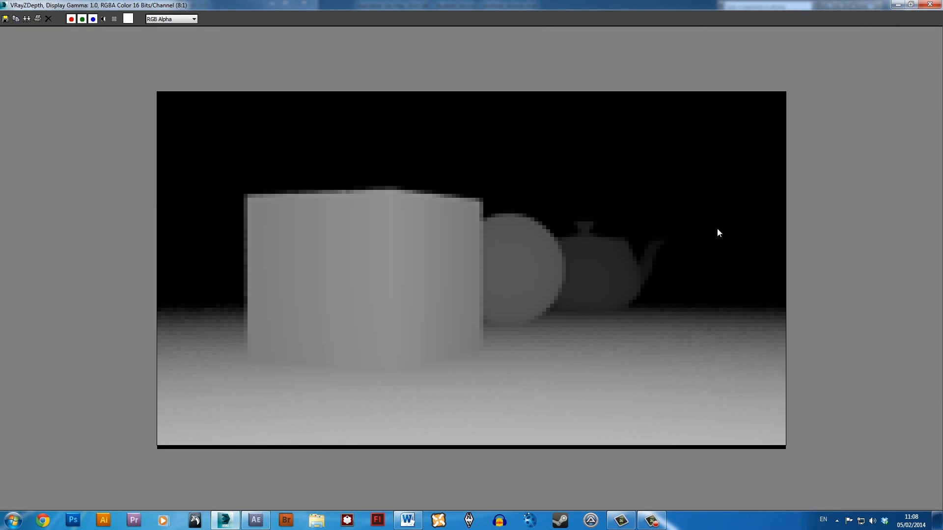
click(937, 4)
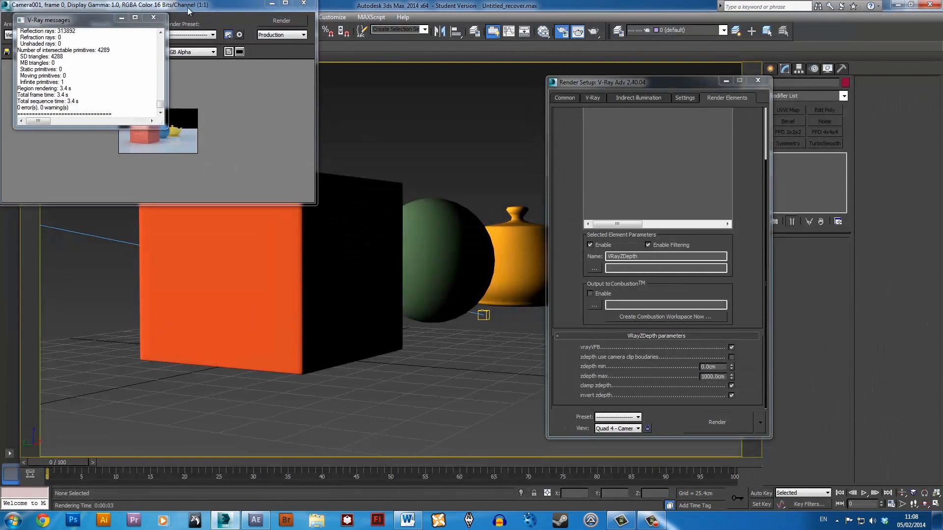
click(161, 19)
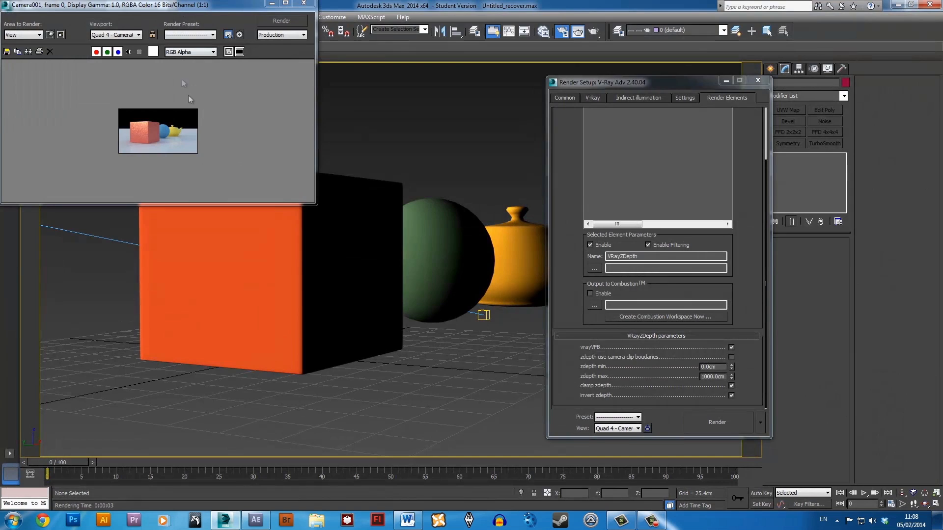
Check the rendered camera frame enlarged, then close its window.
click(723, 367)
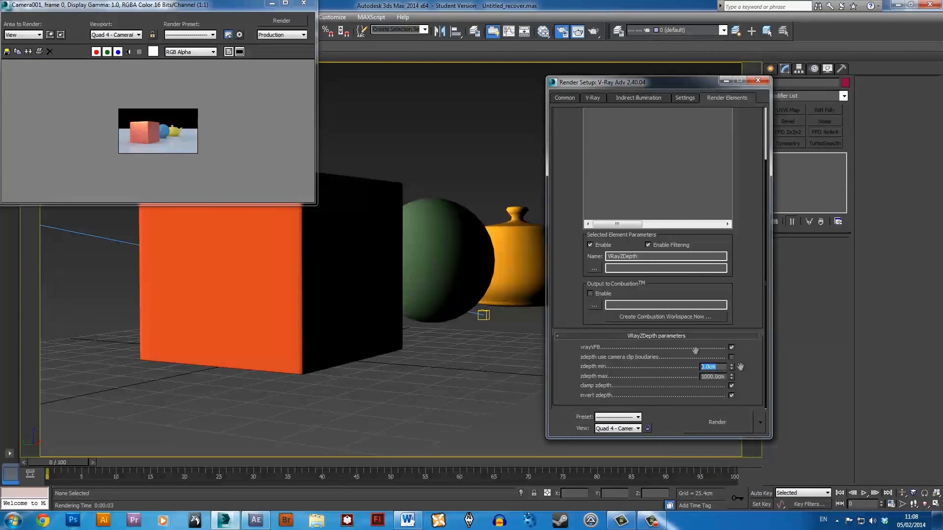
click(165, 151)
scroll(166, 151, up, 1)
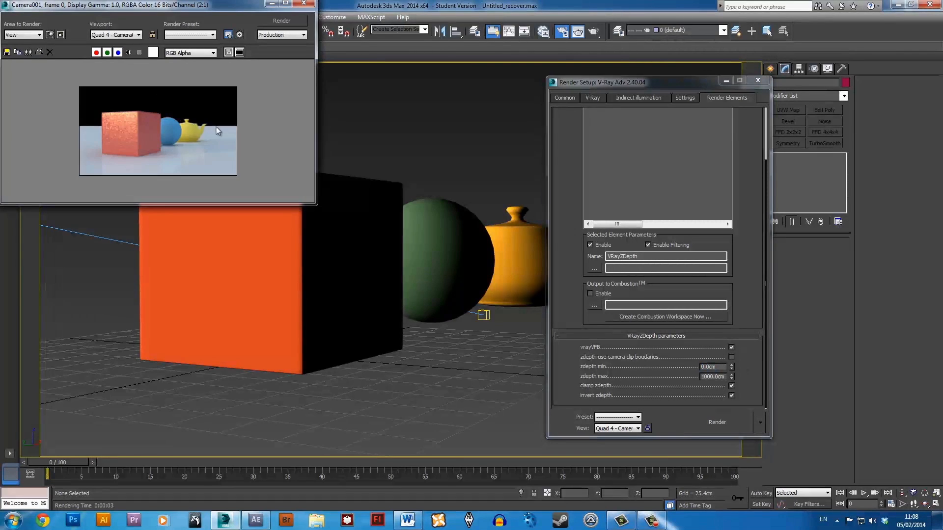
scroll(216, 127, down, 1)
click(575, 80)
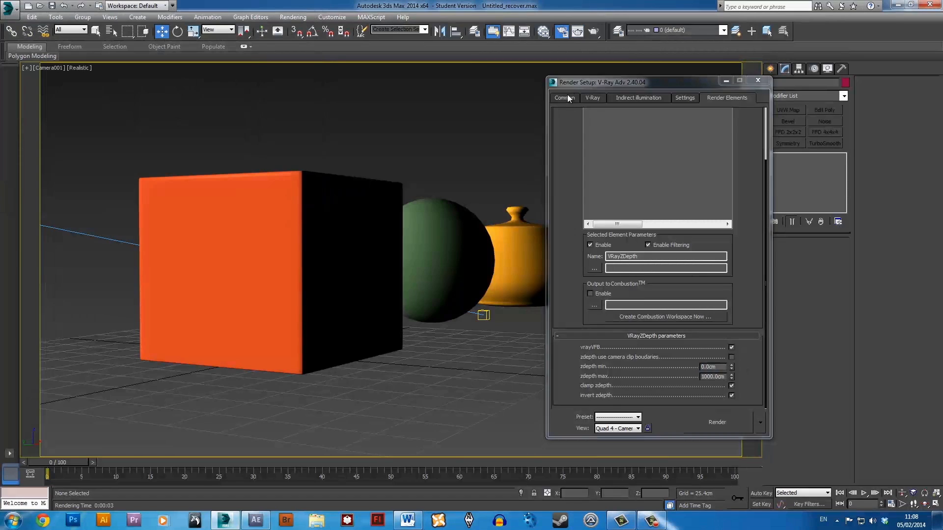
Set the output size to 1280x720, render the camera view and close the V-Ray messages.
click(567, 97)
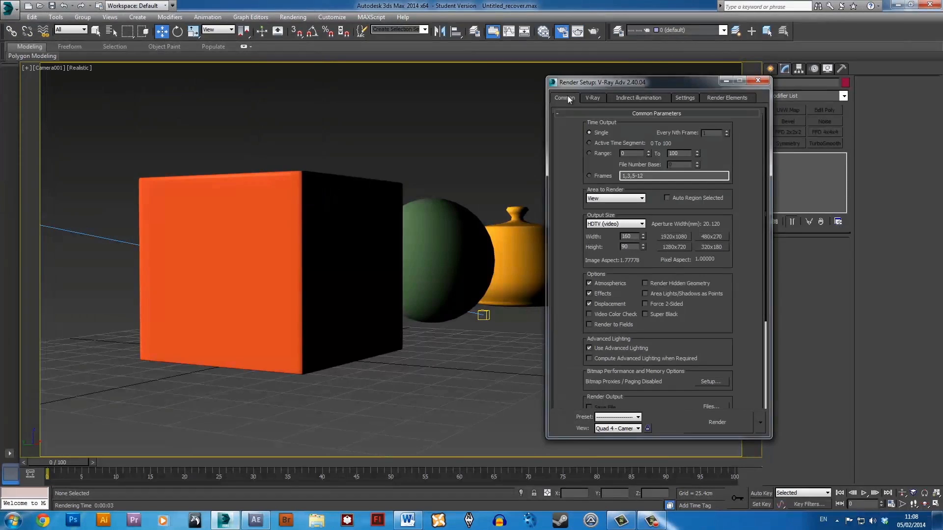
click(594, 98)
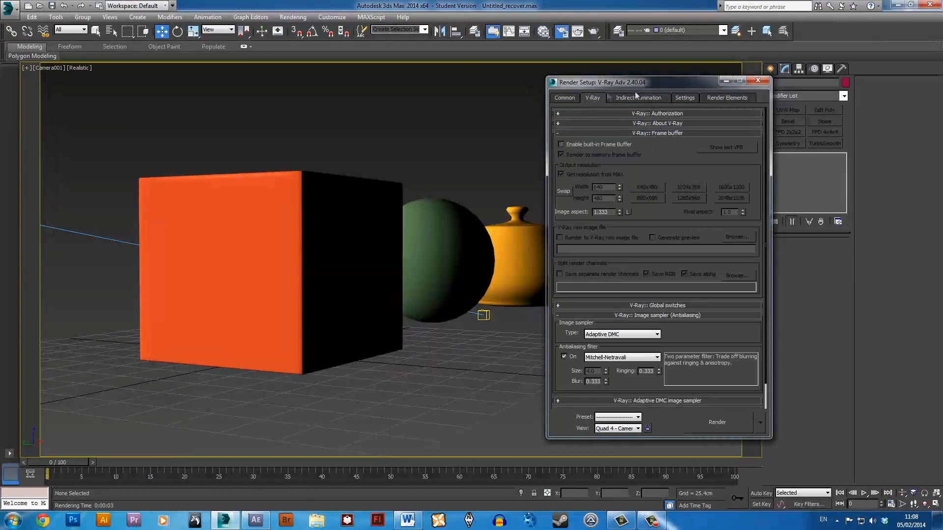
click(564, 99)
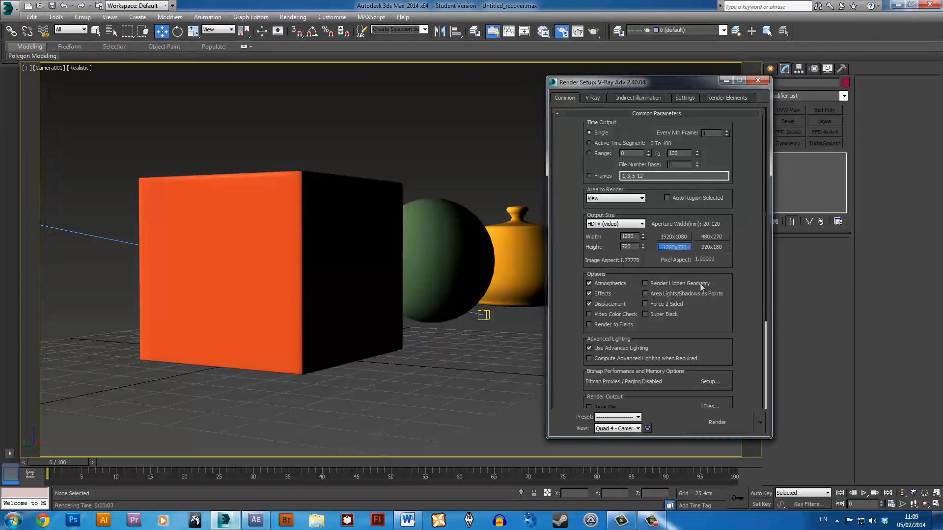
click(710, 423)
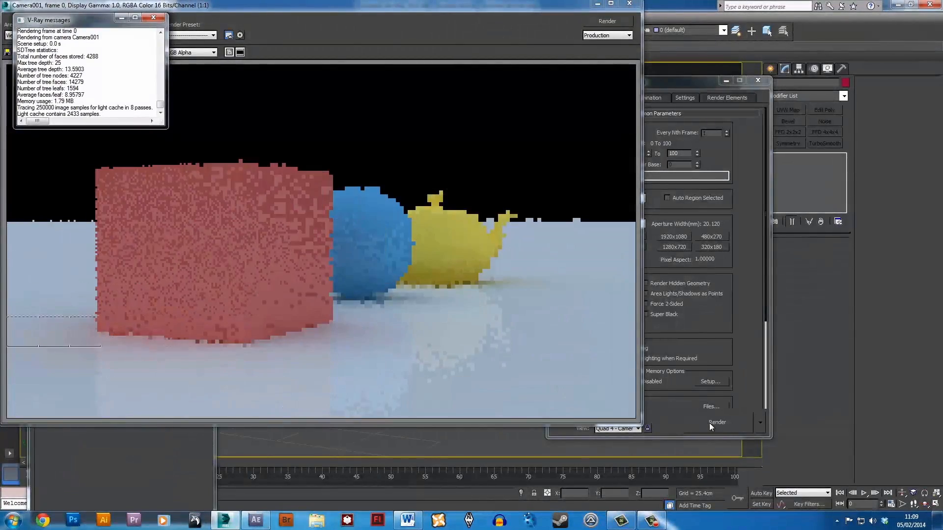
click(153, 19)
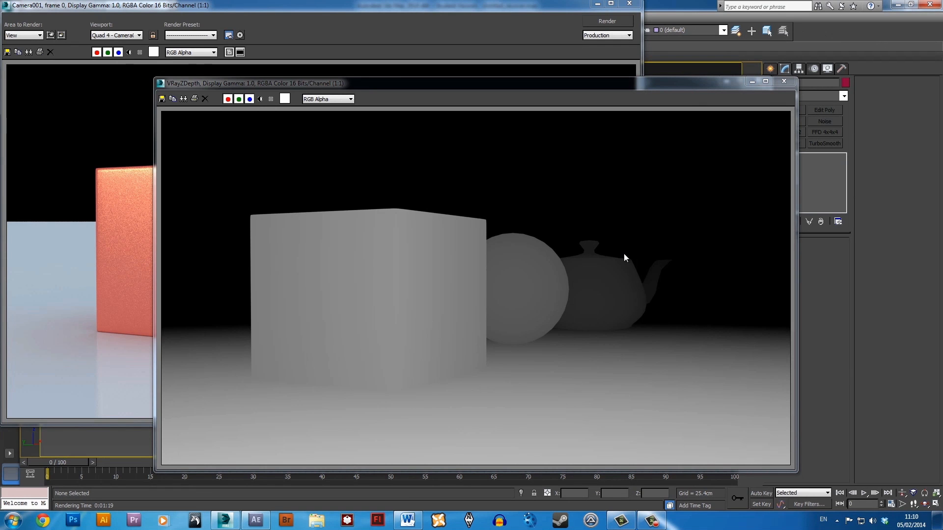
Save the colour render as a PNG named render in the zdepthtut folder, with gamma override 1.0, RGB 48 bit and alpha channel.
click(107, 246)
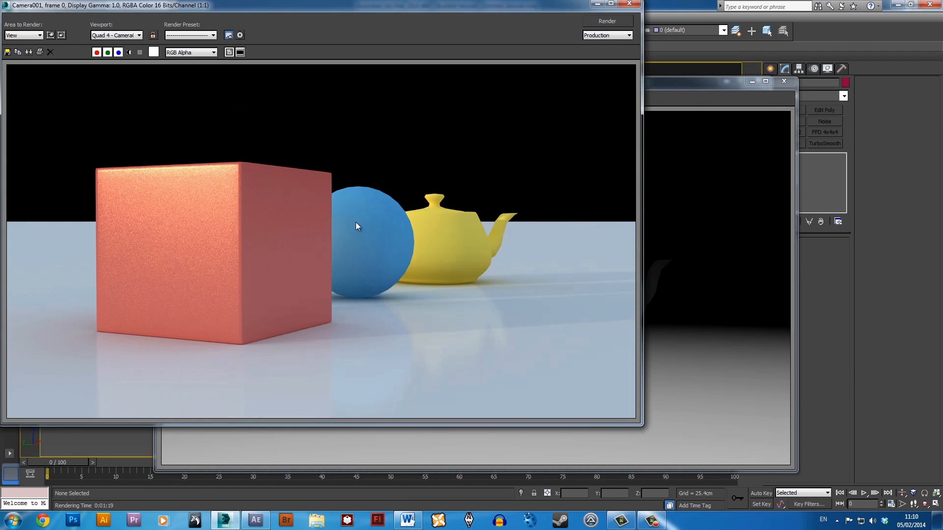
right_click(191, 170)
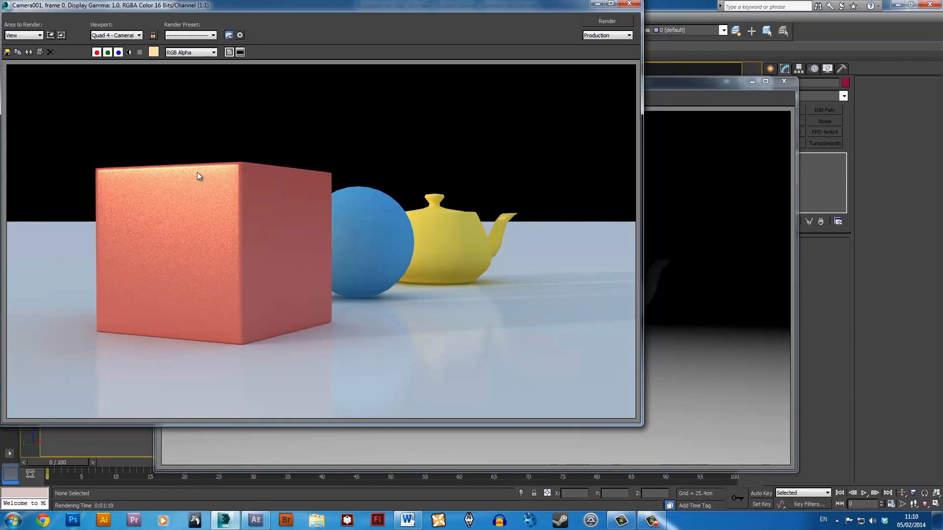
click(7, 52)
click(122, 323)
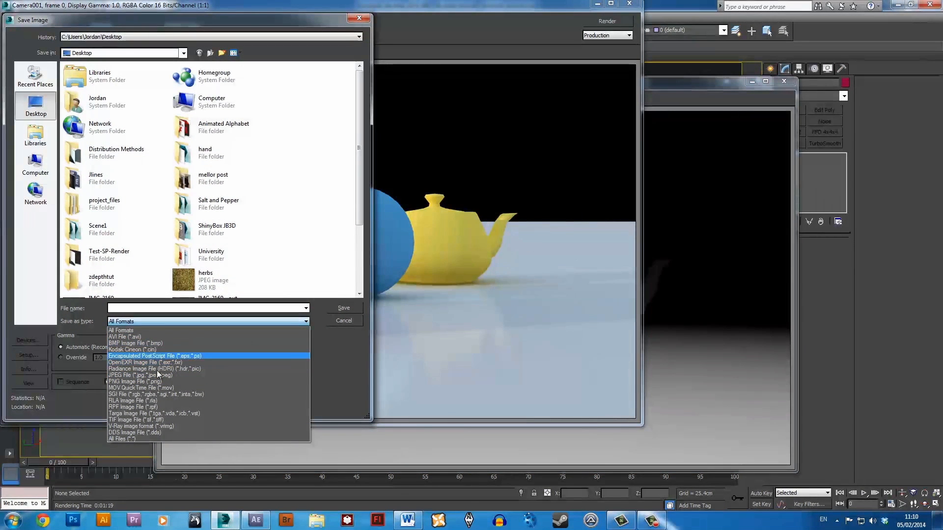
click(147, 382)
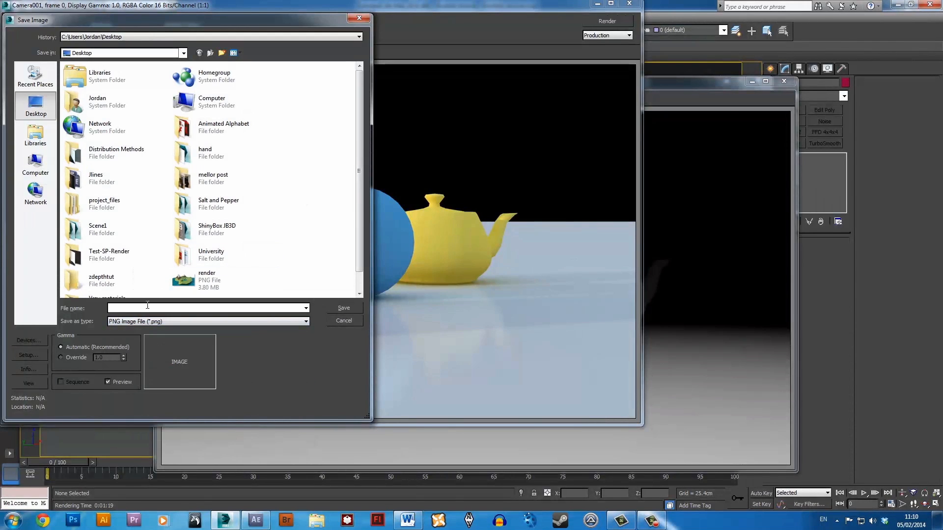
double_click(122, 277)
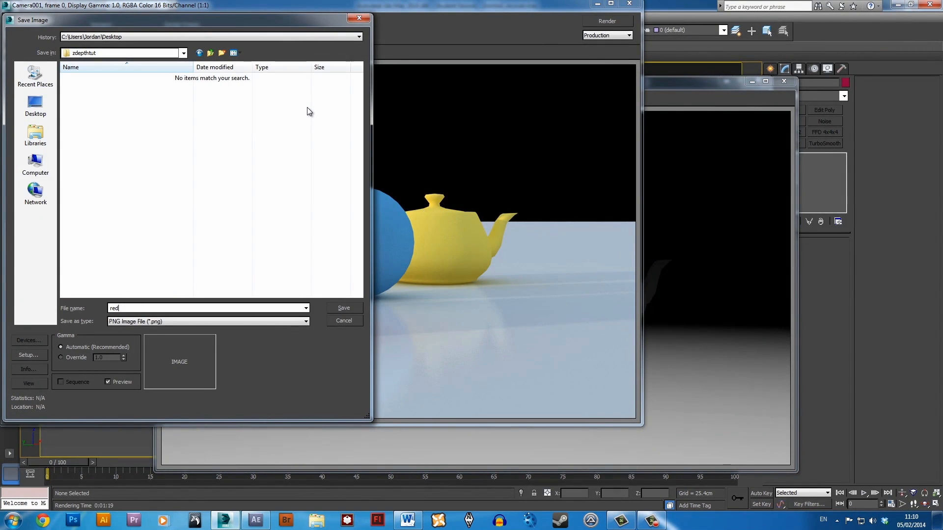
text(nder)
click(344, 307)
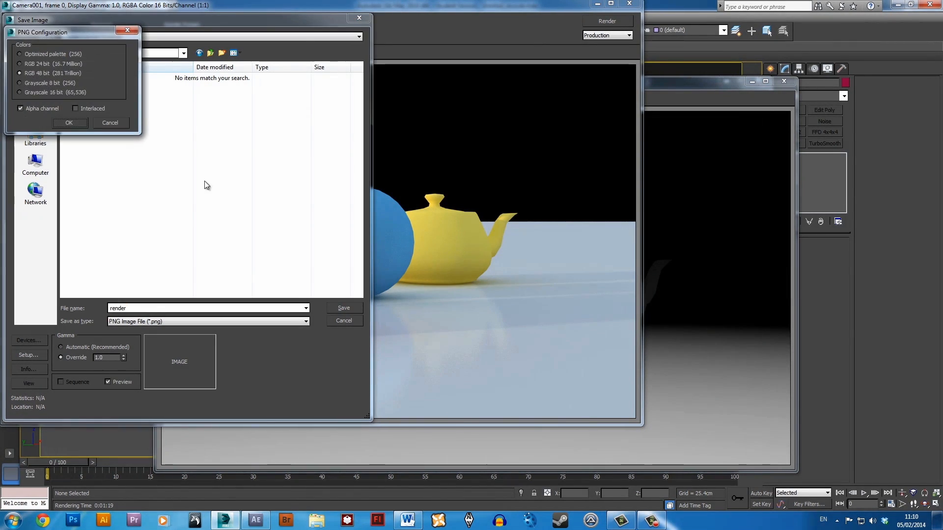
click(69, 123)
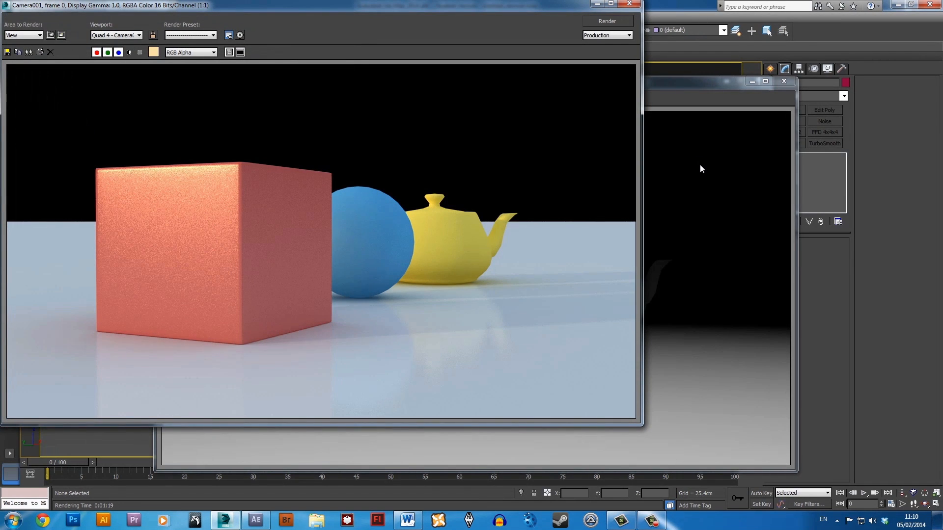
Save the VRayZDepth pass as a PNG named zdepth in the zdepthtut folder, with gamma override 1.0.
click(699, 164)
click(162, 99)
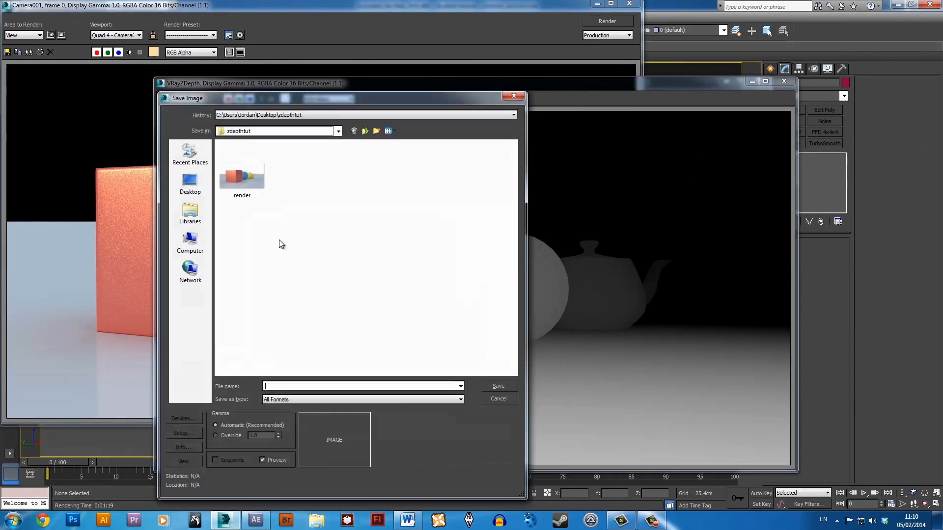
click(224, 435)
click(508, 383)
click(316, 399)
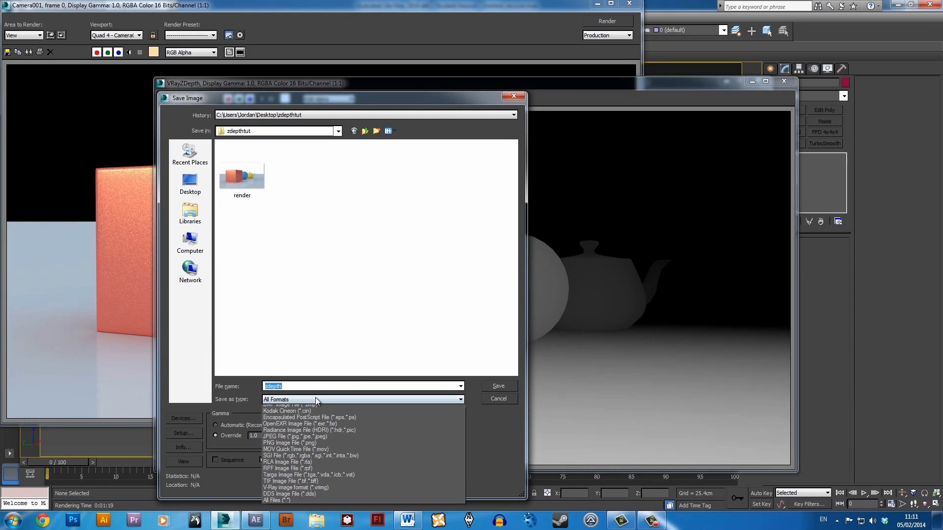
click(306, 460)
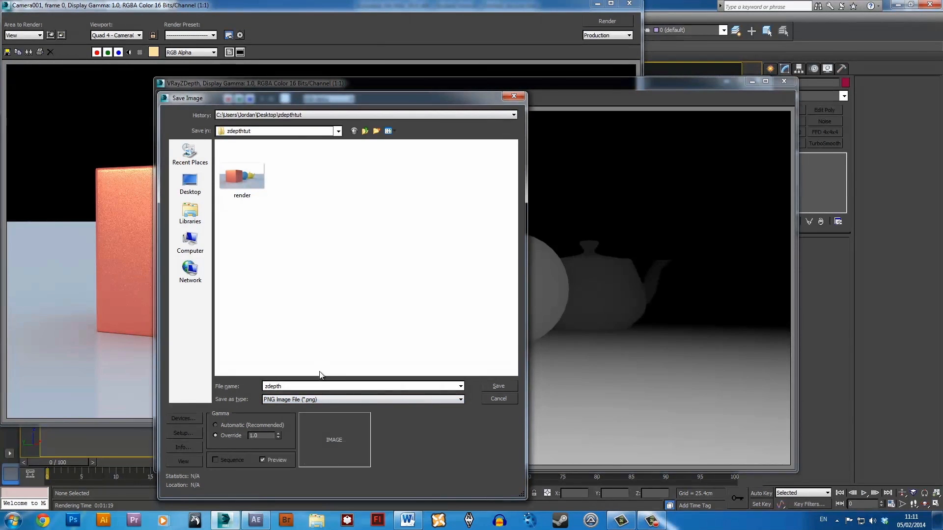
click(498, 387)
click(231, 199)
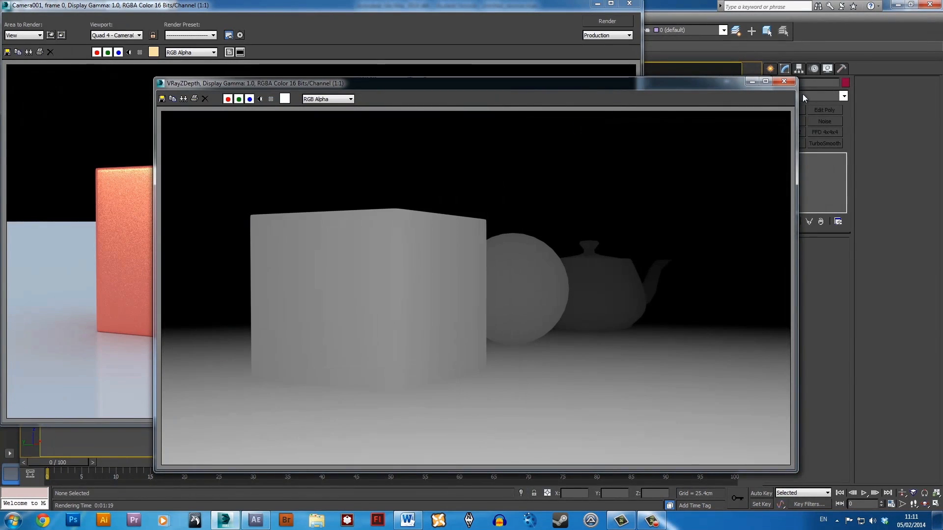
Close the colour and depth pass windows and review the VRayZDepth element's name and settings in Render Elements.
click(785, 81)
click(685, 66)
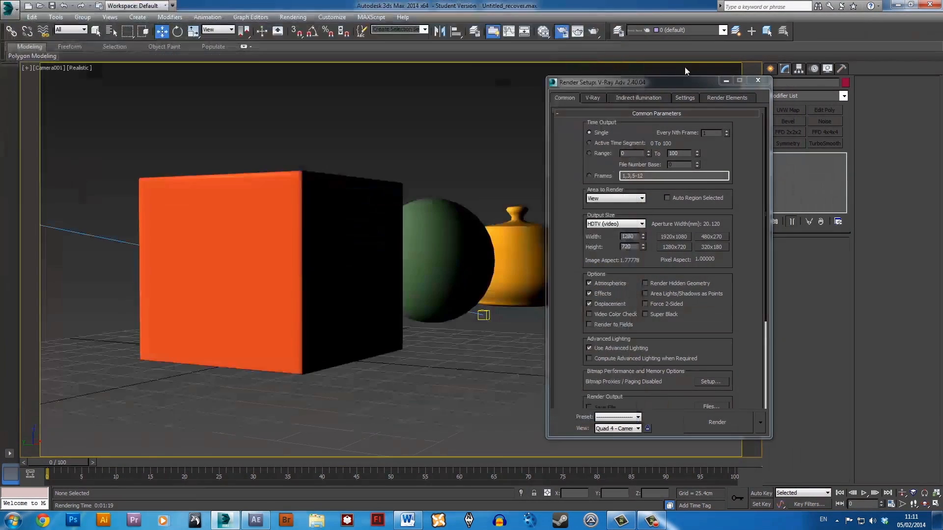
click(718, 99)
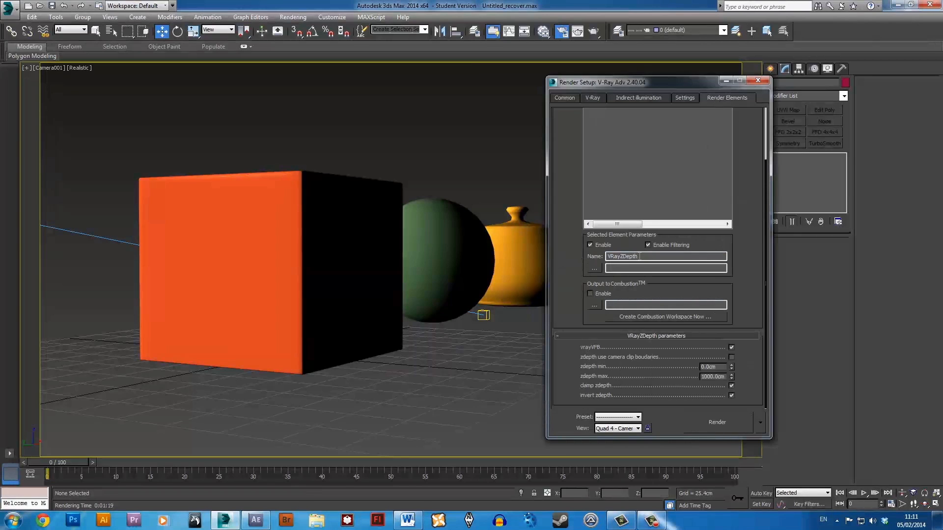
drag(639, 257, 612, 256)
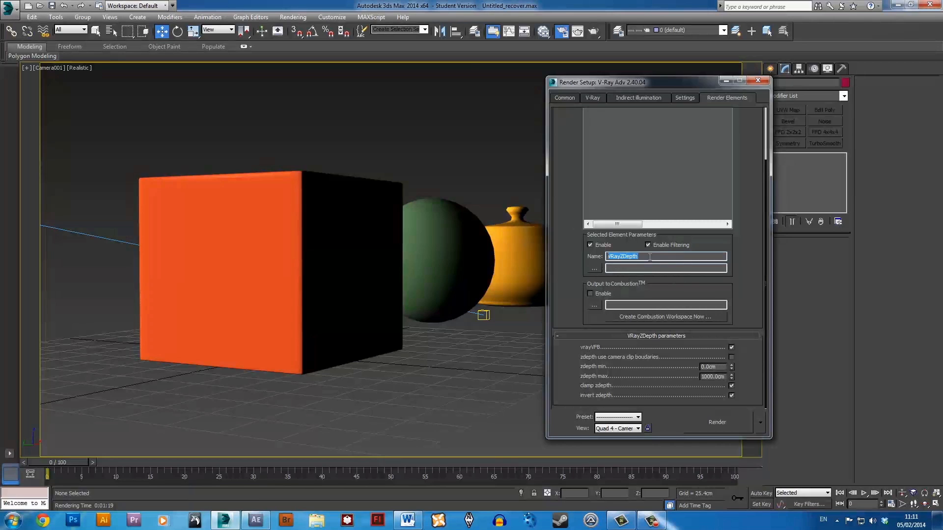
drag(745, 258, 745, 322)
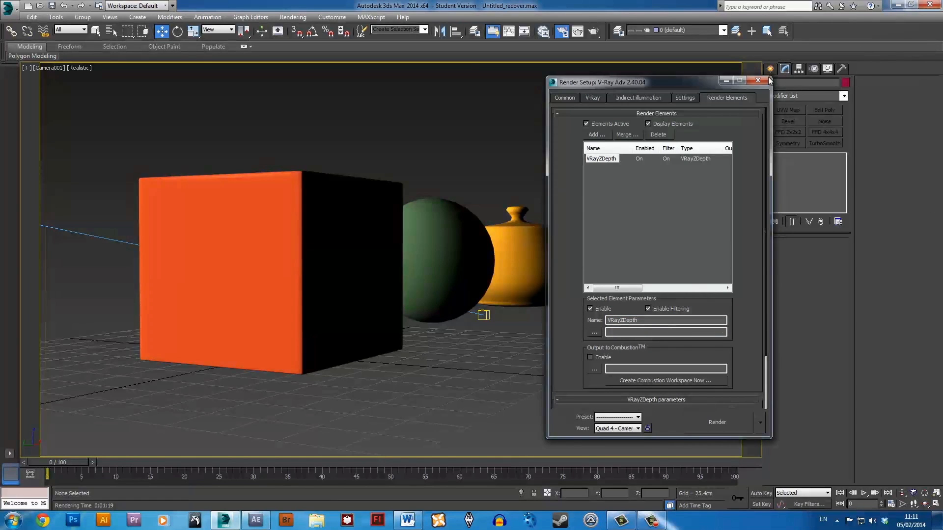
Close Render Setup, switch to After Effects and create a new 1280 x 720 px composition.
click(765, 80)
click(897, 5)
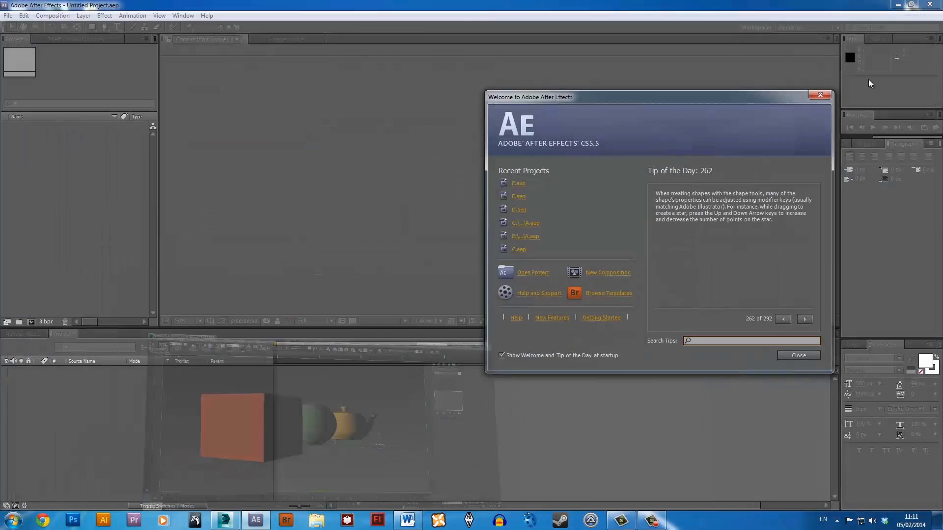
click(607, 274)
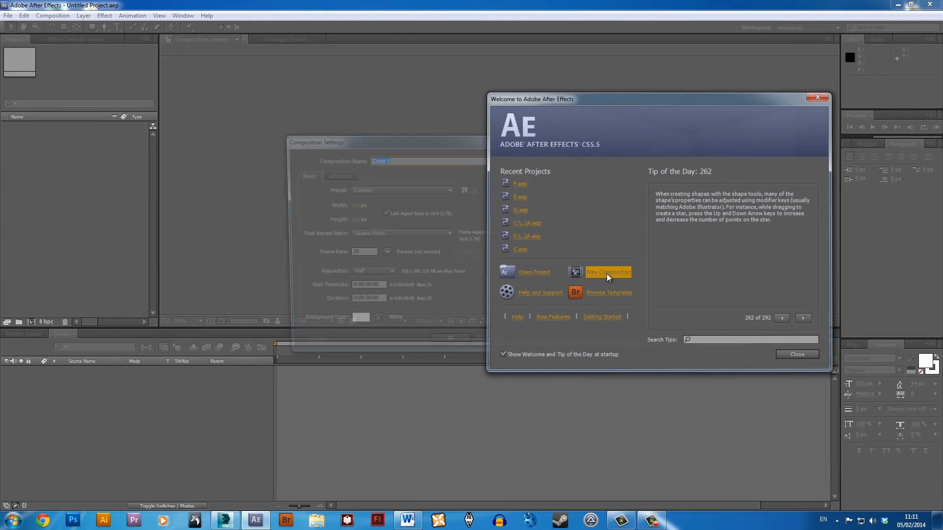
click(354, 205)
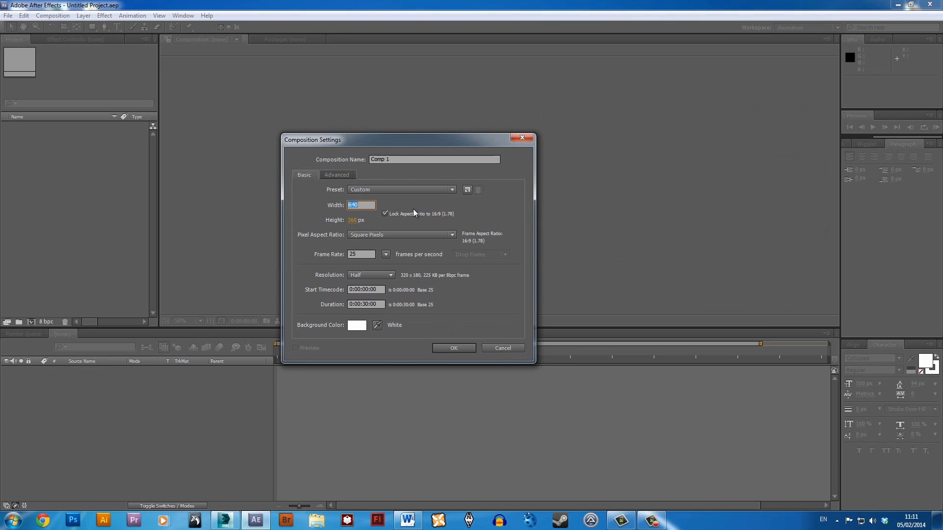
text(1280)
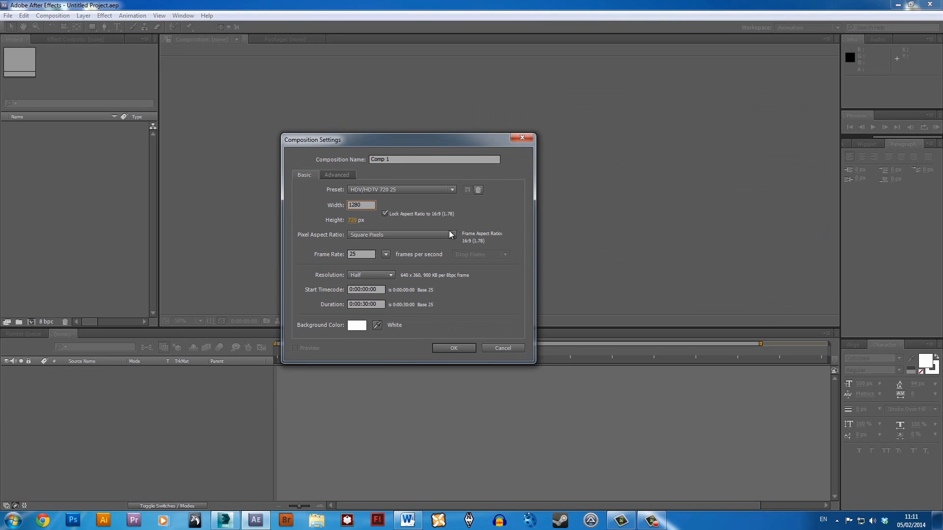
key(Return)
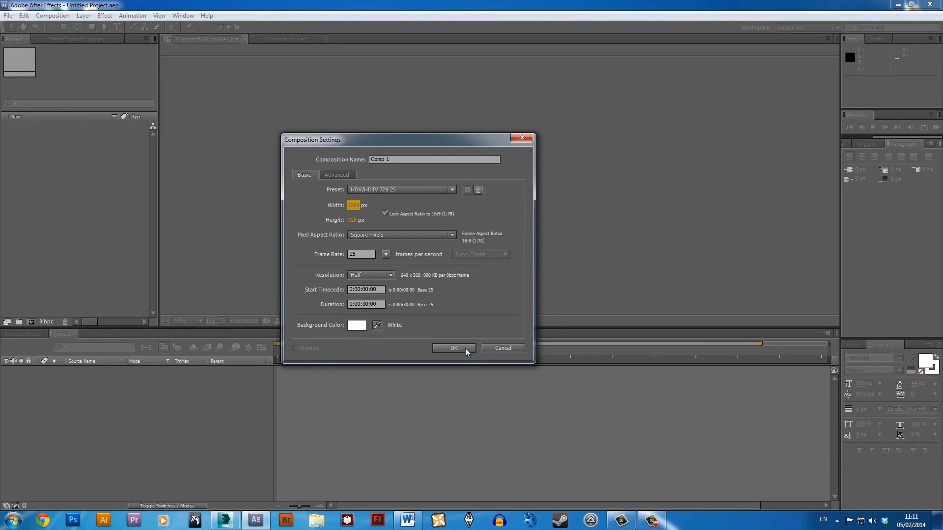
click(466, 350)
Import the render and zdepth PNG files from the zdepthtut desktop folder into the After Effects project.
double_click(451, 6)
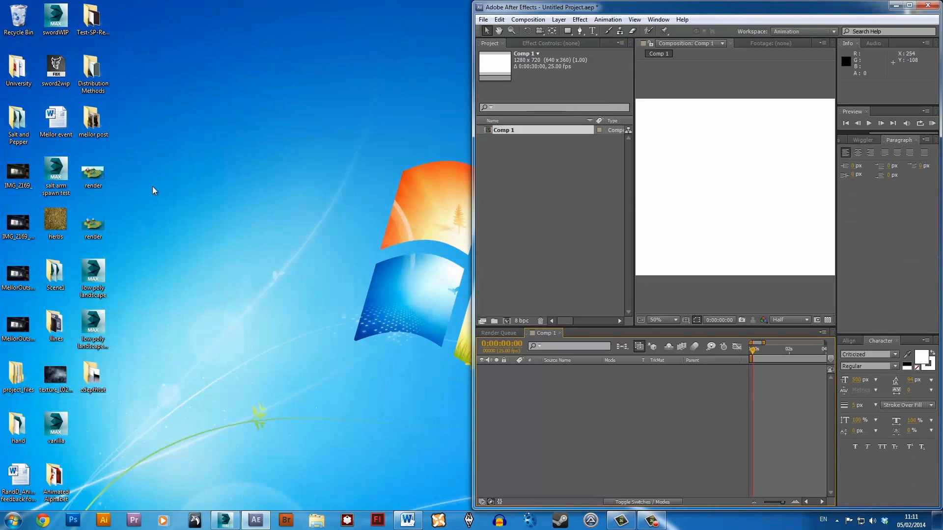
double_click(85, 377)
drag(594, 158, 447, 91)
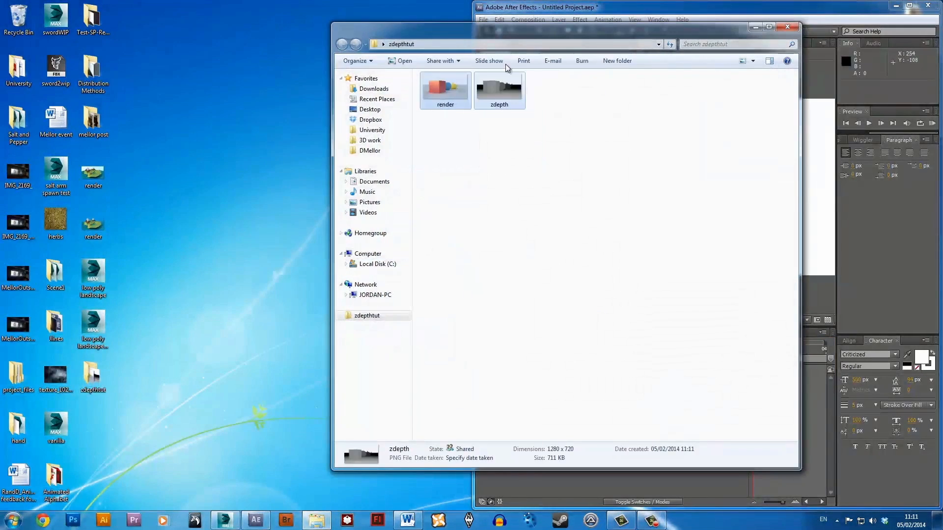
drag(508, 31, 158, 35)
drag(143, 84, 556, 167)
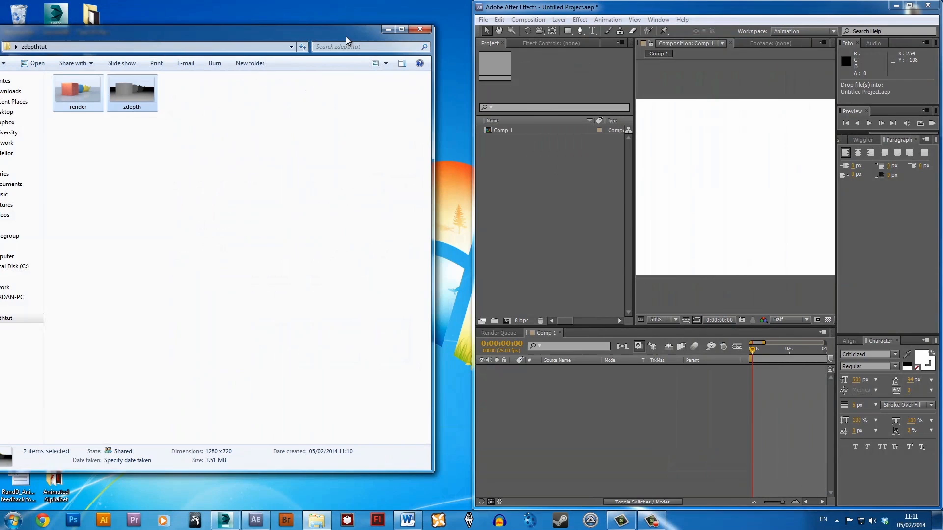
click(421, 31)
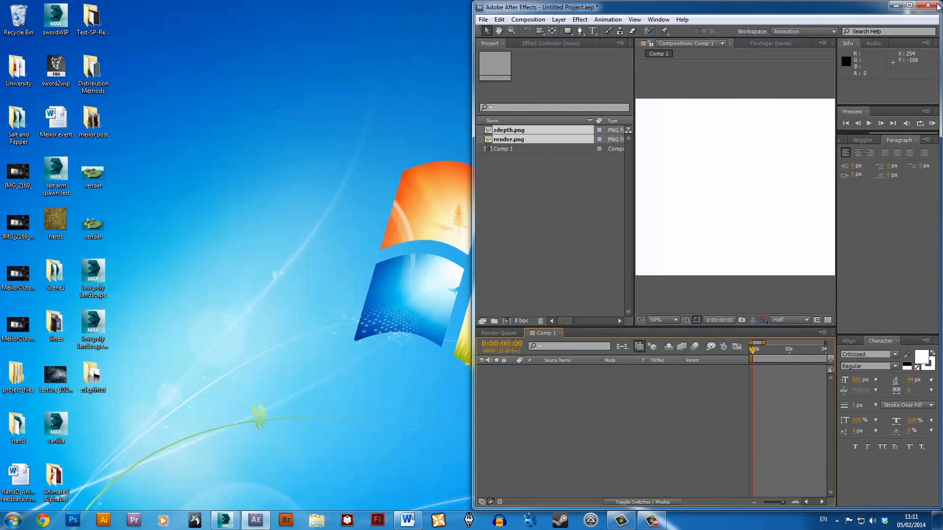
drag(823, 9, 776, 0)
Add render.png to the Comp 1 timeline as a layer and inspect it in the composition view.
click(56, 172)
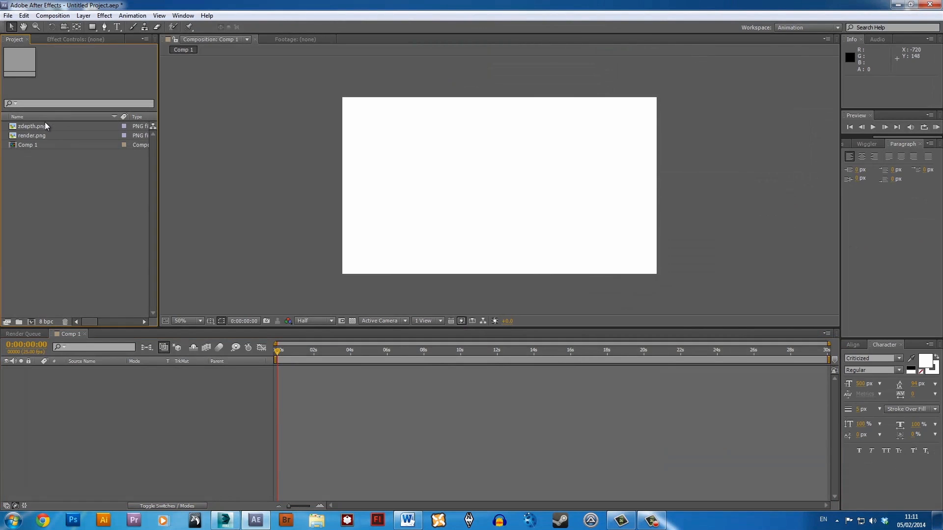
click(46, 125)
drag(40, 136, 94, 408)
click(668, 196)
key(grave)
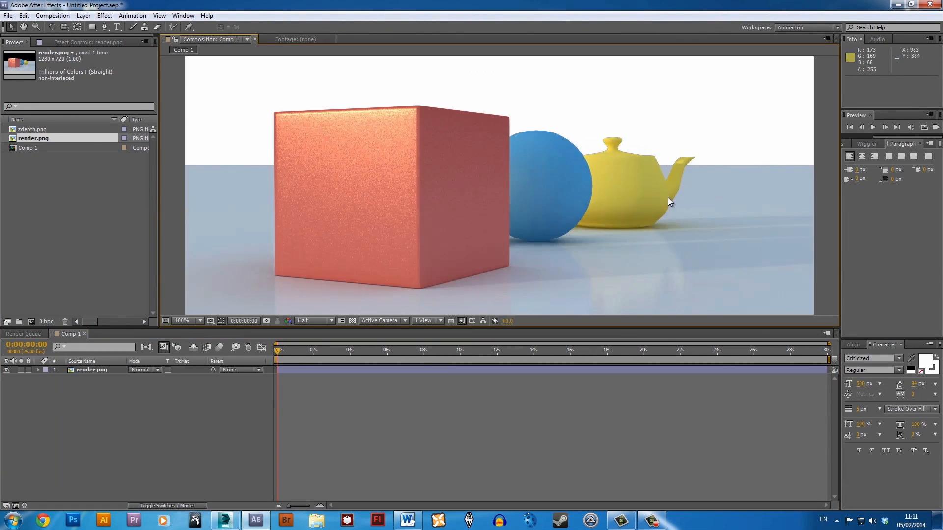
key(grave)
Create a comp-sized solid coloured from the pale blue floor near the horizon and place it beneath the render.png layer.
right_click(206, 431)
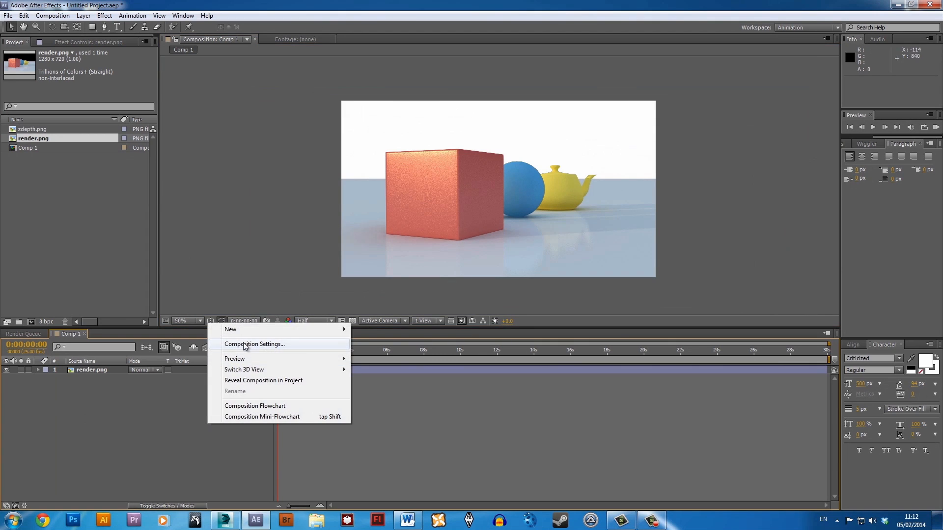
mouse_move(248, 330)
click(129, 355)
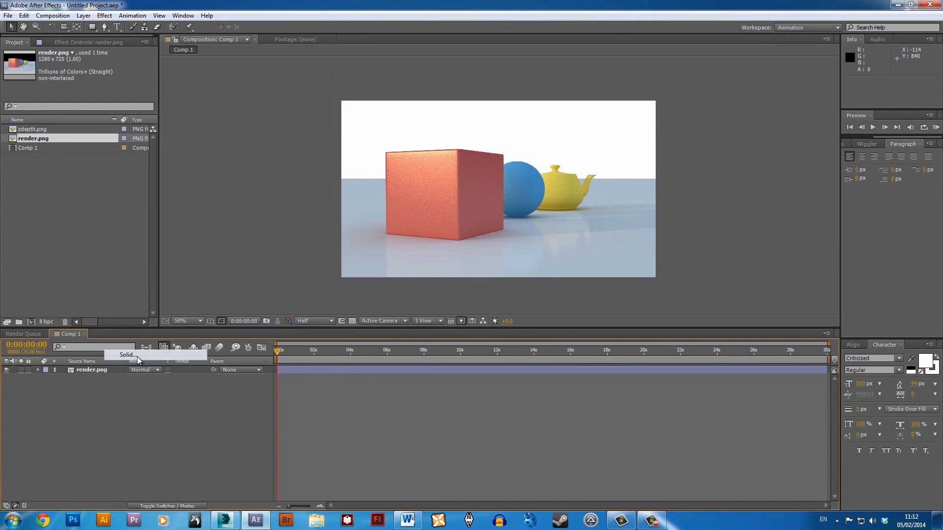
click(294, 304)
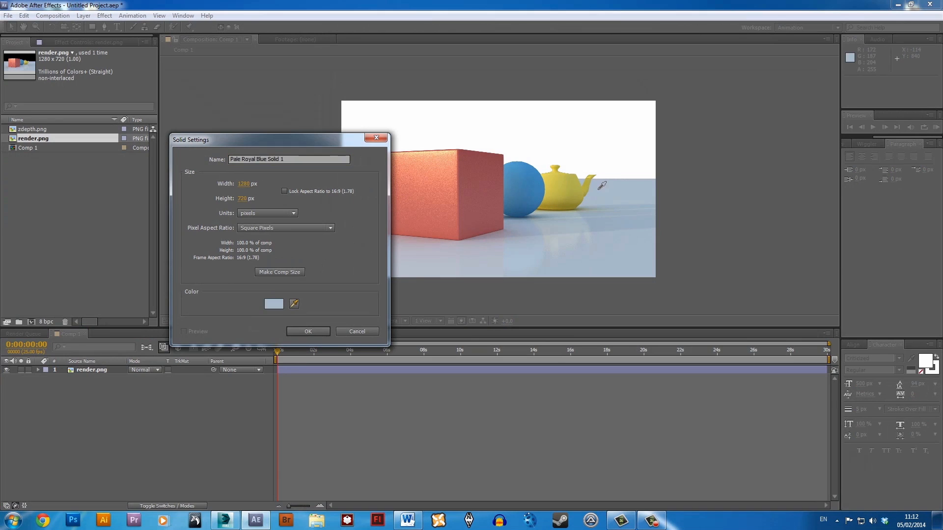
click(608, 176)
click(319, 331)
drag(92, 378, 94, 369)
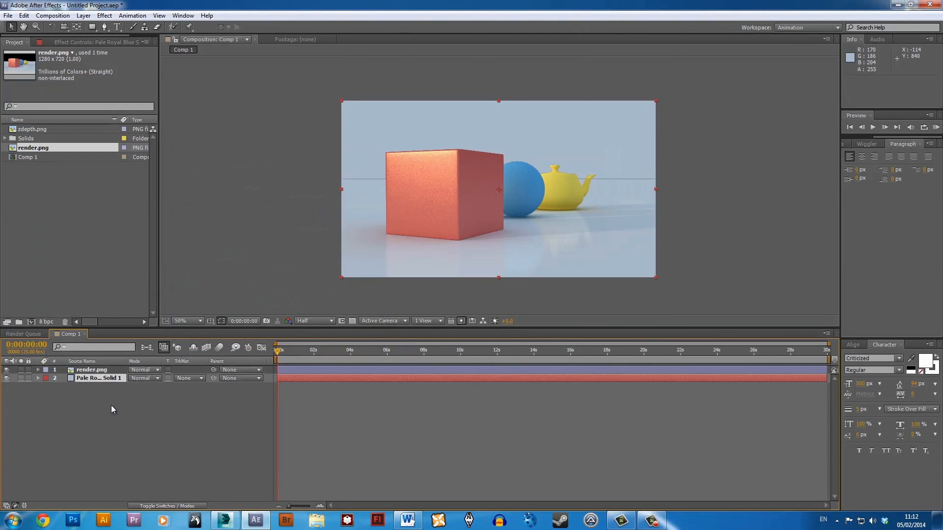
Inspect the horizon line and object edges around the teapot against the blue solid, and bring up the effects list.
scroll(622, 186, up, 4)
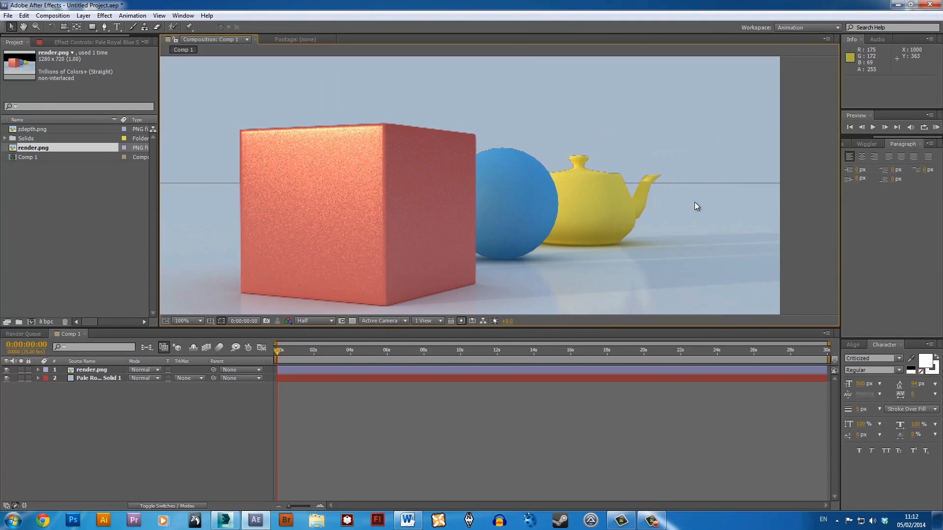
scroll(522, 182, down, 2)
click(480, 179)
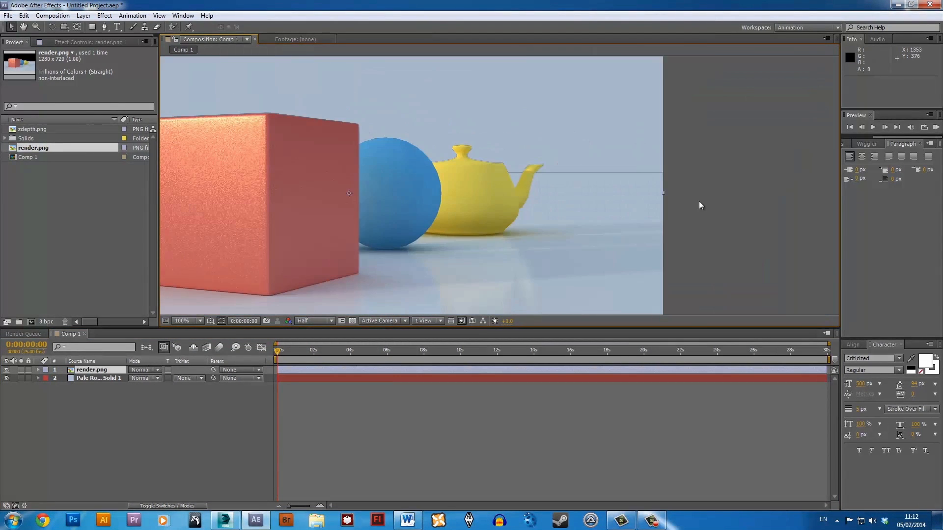
click(847, 144)
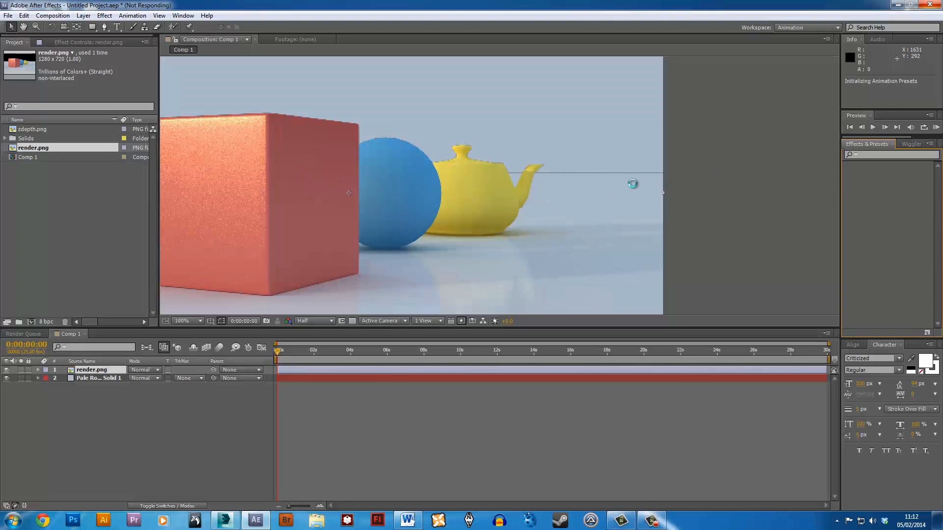
scroll(632, 183, up, 1)
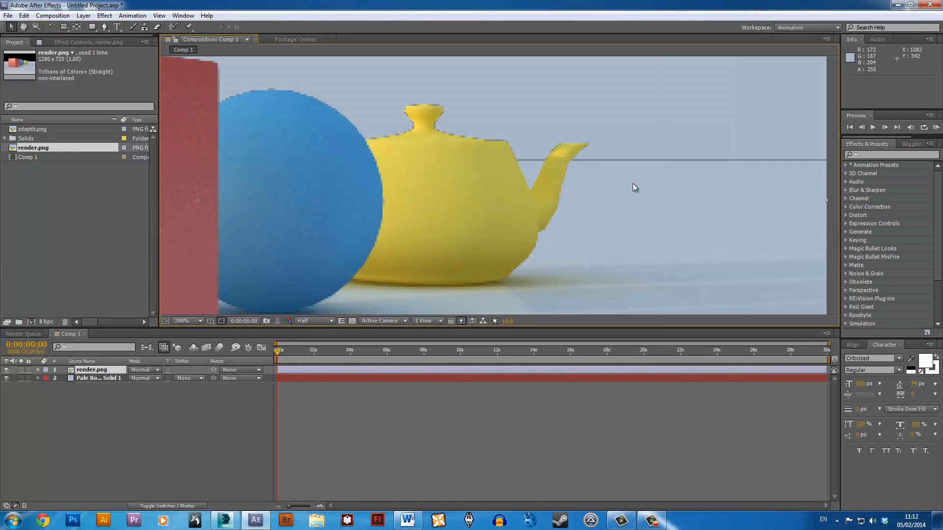
scroll(585, 184, down, 2)
click(621, 204)
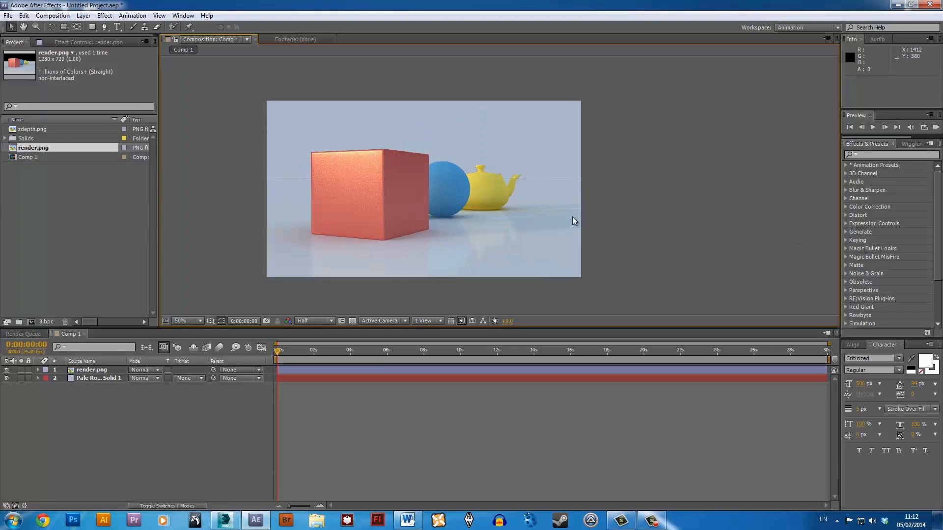
Set the composition preview to Full resolution and fit the whole frame in the viewer.
click(319, 322)
click(314, 342)
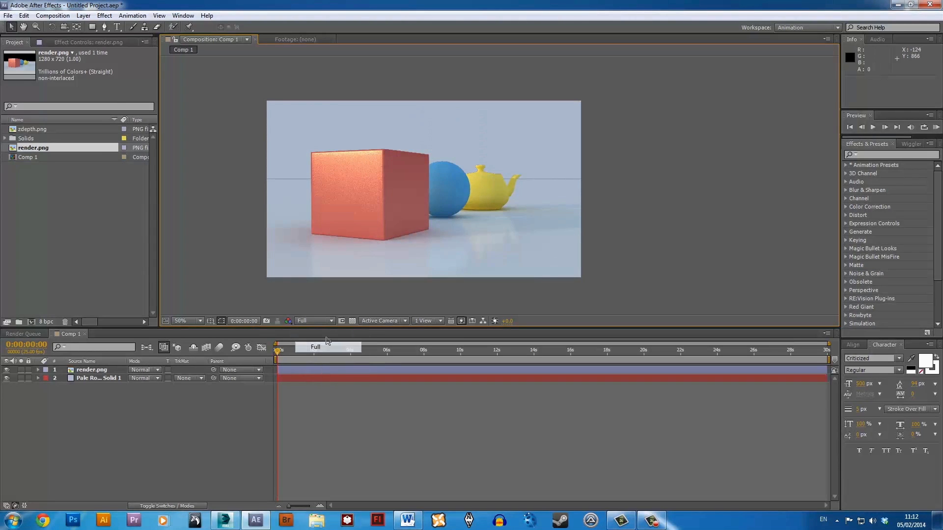
middle_drag(437, 225, 474, 227)
scroll(473, 228, up, 1)
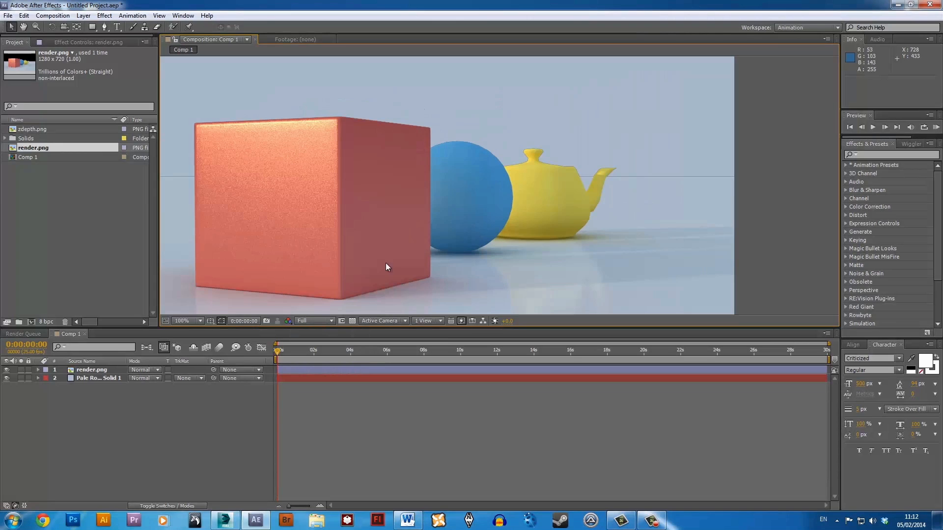
click(198, 321)
click(206, 343)
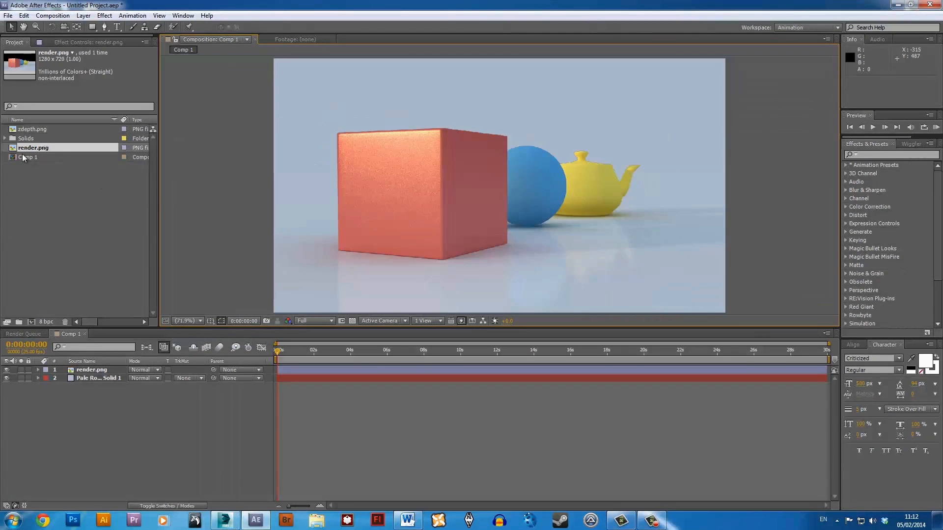
Add zdepth.png to Comp 1 as the topmost layer above render.png.
click(49, 130)
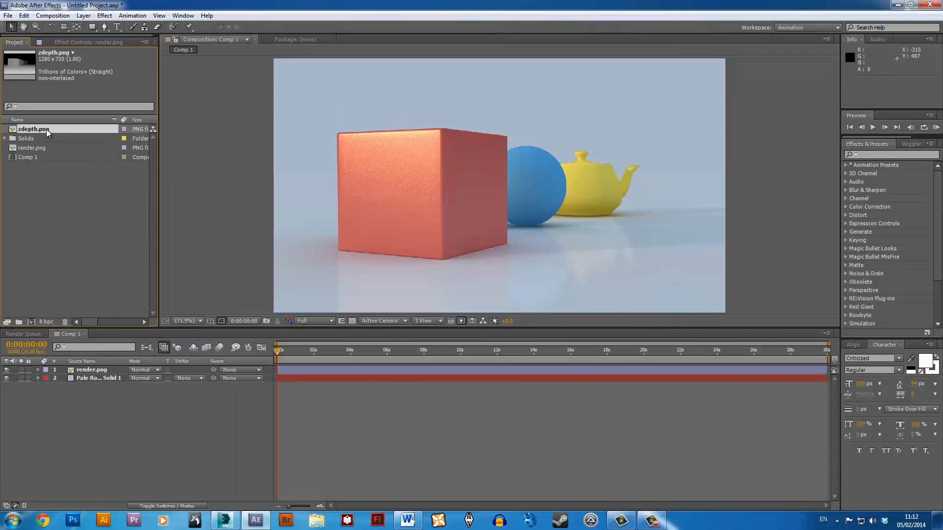
drag(46, 129, 95, 400)
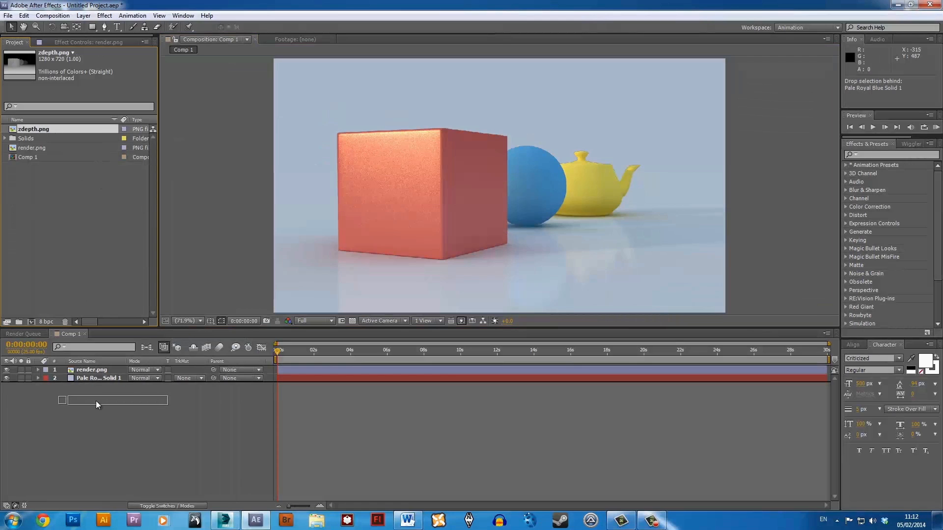
drag(96, 400, 108, 368)
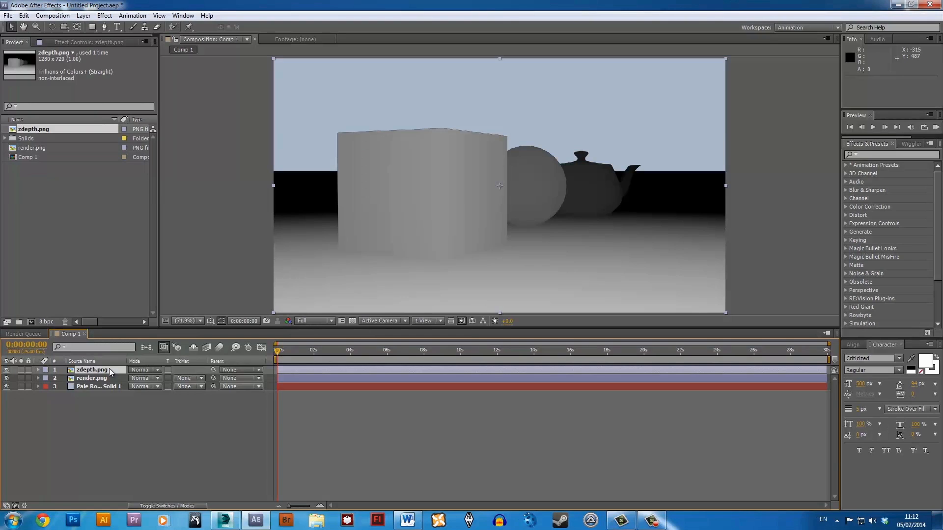
Pre-compose the zdepth.png layer as "zdepth", leaving all attributes in Comp 1, and open the nested composition.
key(ctrl+shift+c)
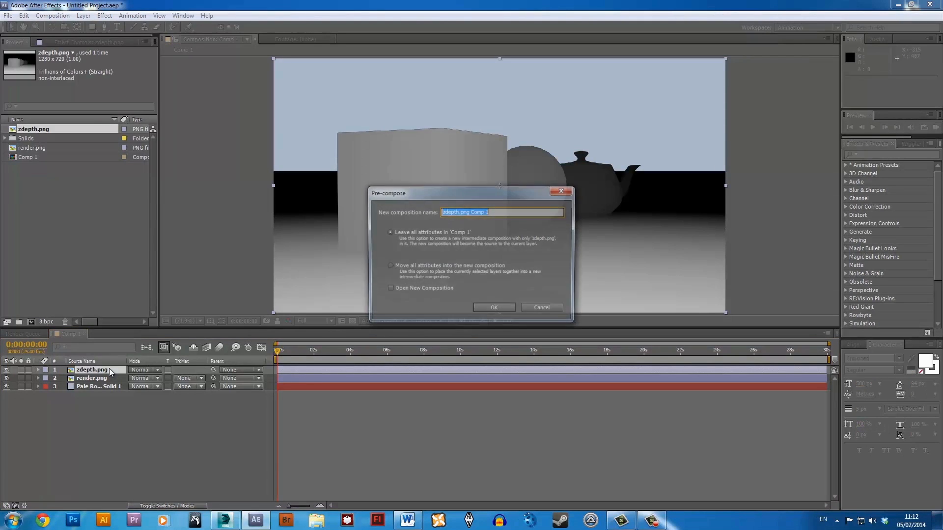
text(zde)
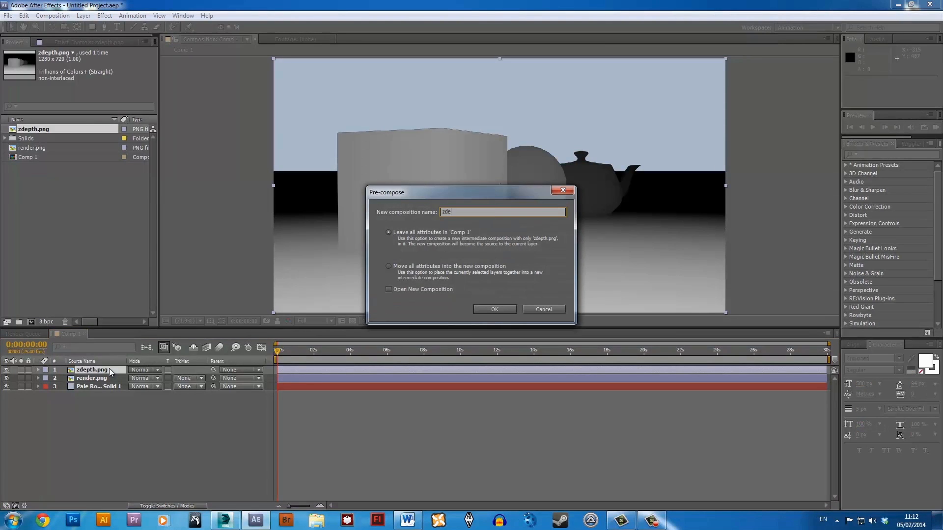
text(pth)
key(Return)
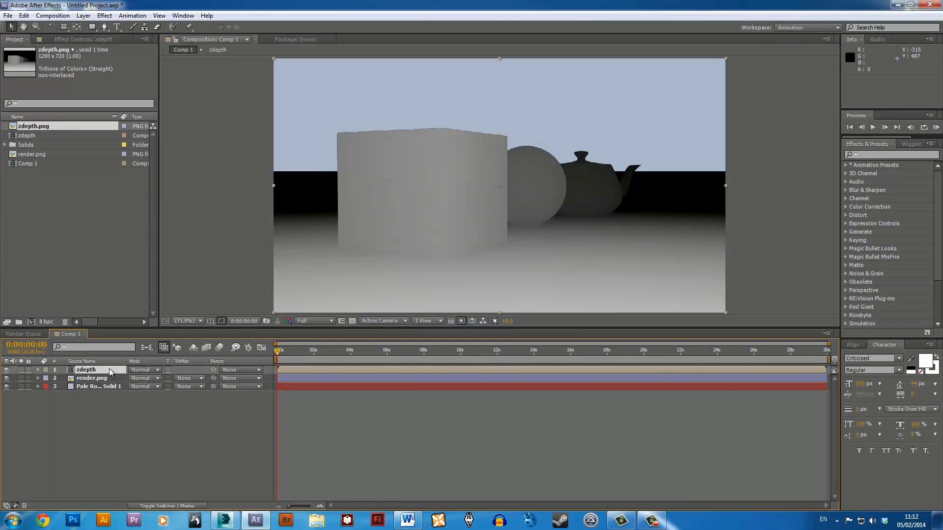
key(Return)
click(101, 443)
click(95, 372)
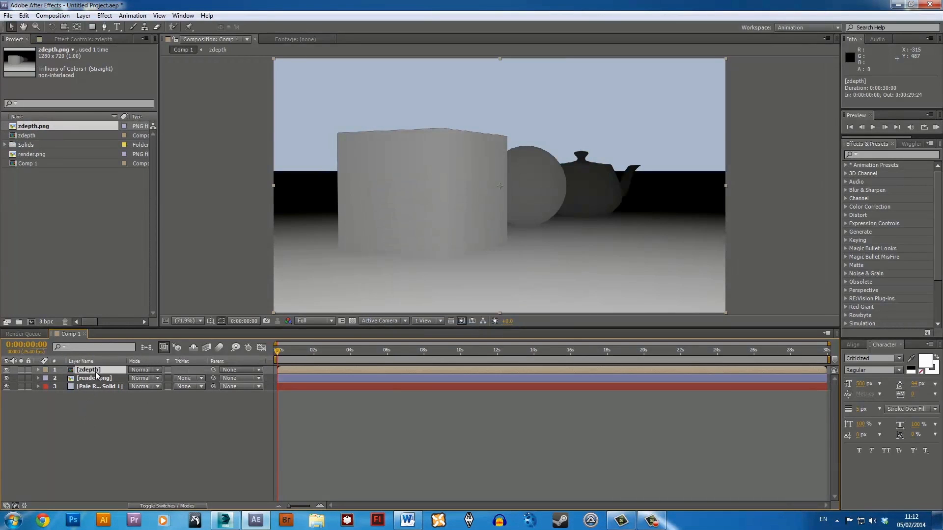
key(Return)
double_click(93, 371)
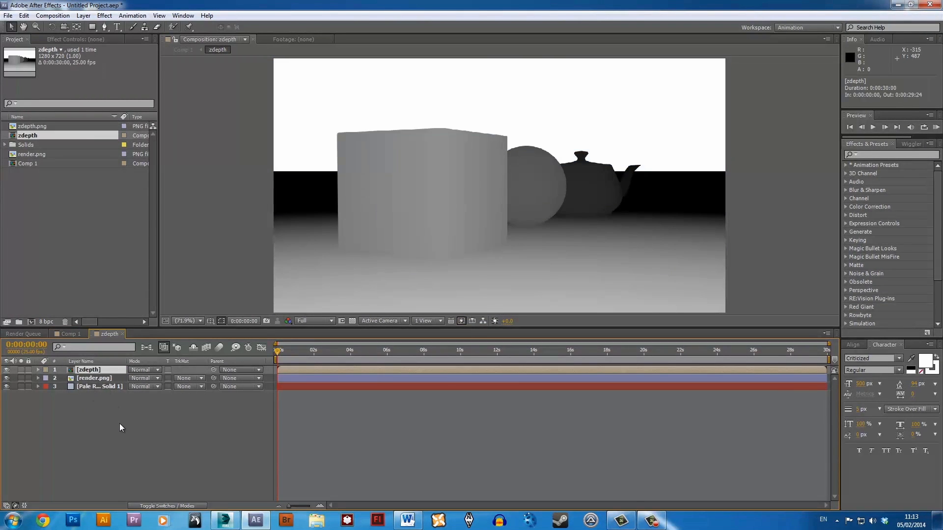
Create a black (000000) solid in the zdepth composition and place it beneath zdepth.png to fill the background.
right_click(121, 423)
mouse_move(167, 328)
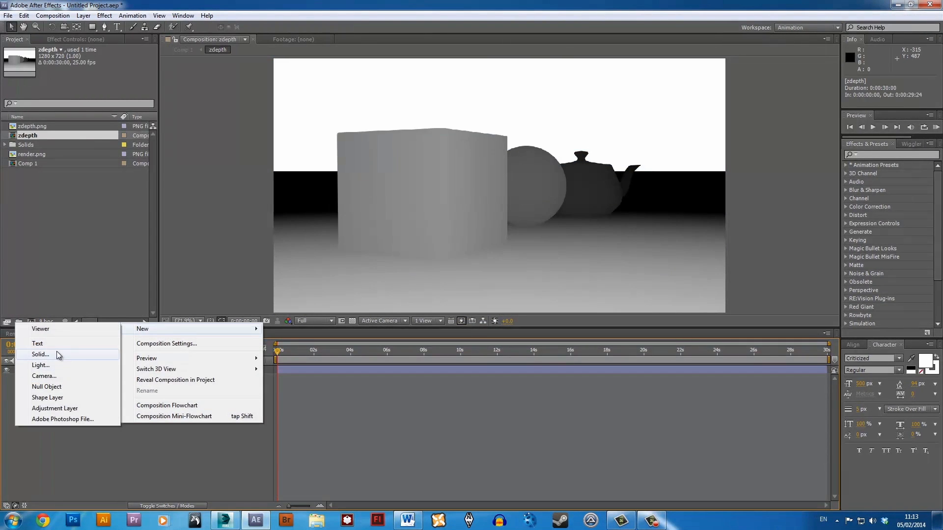
click(40, 354)
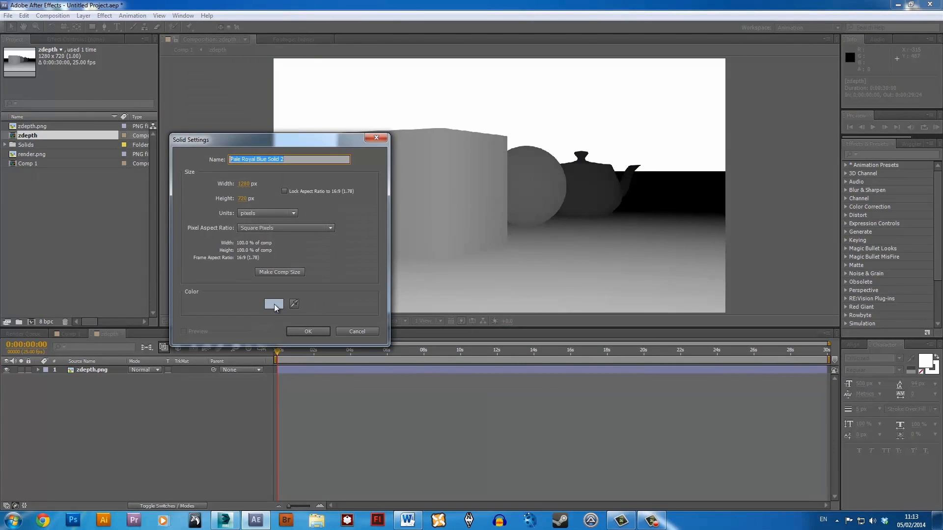
click(274, 305)
drag(176, 208, 8, 381)
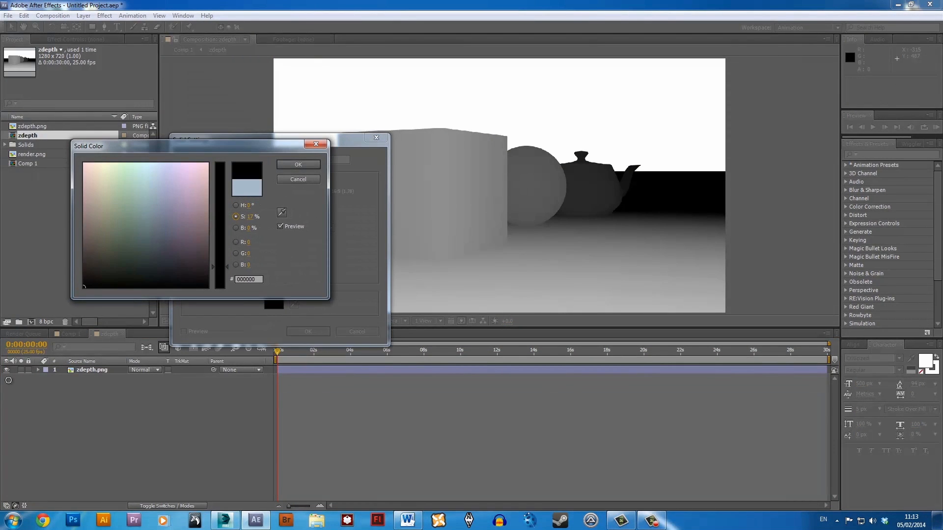
click(298, 165)
click(308, 332)
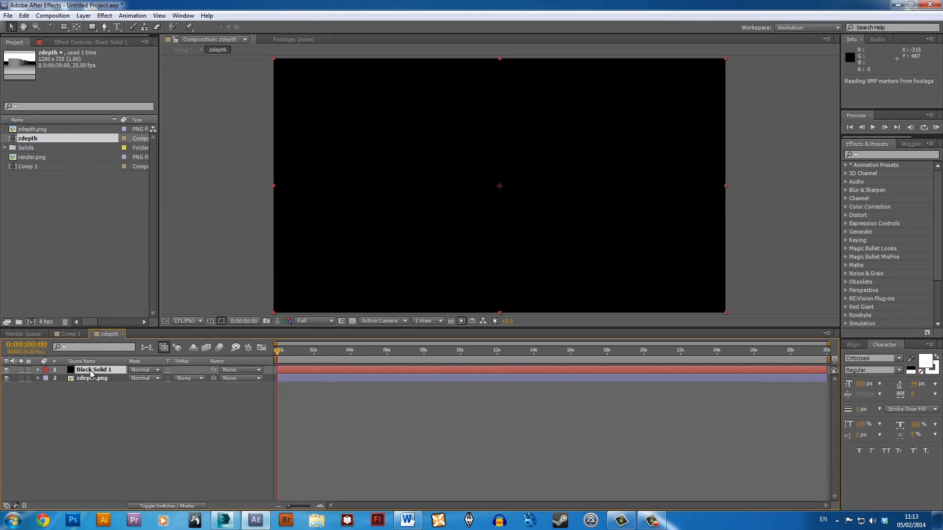
drag(93, 371, 93, 400)
click(159, 422)
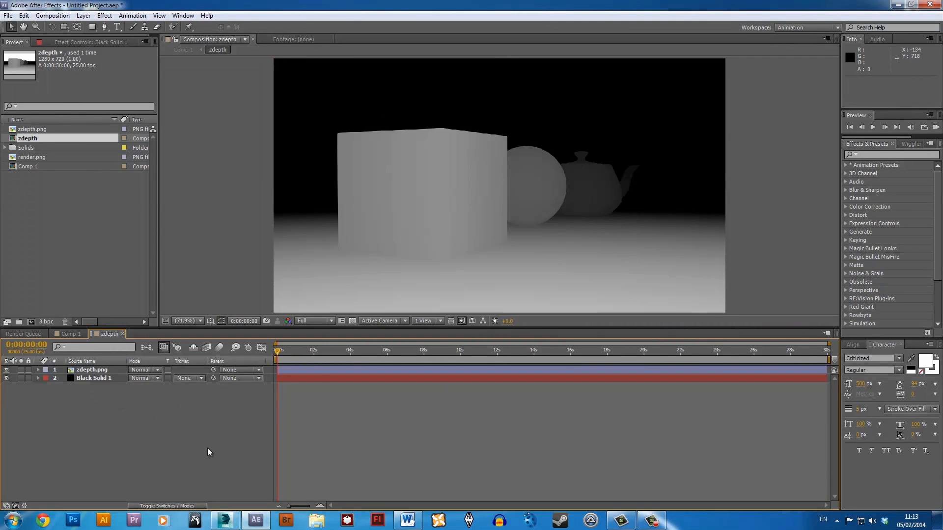
Add an adjustment layer above zdepth.png and apply the Levels effect to it.
right_click(179, 428)
mouse_move(212, 332)
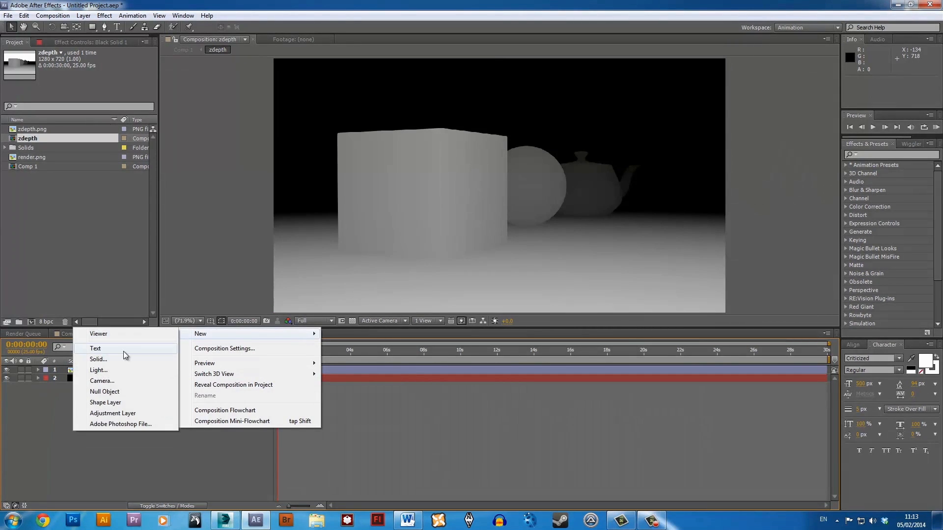
click(126, 414)
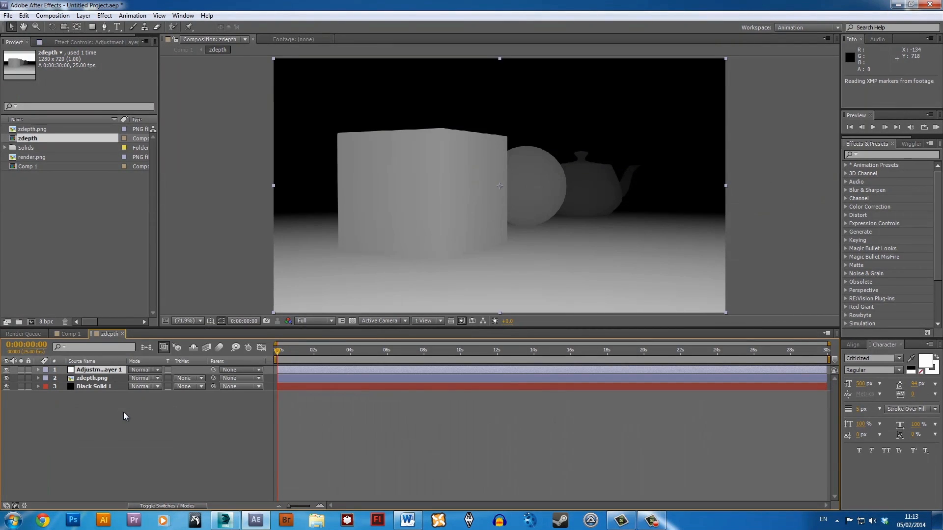
click(908, 156)
text(levels)
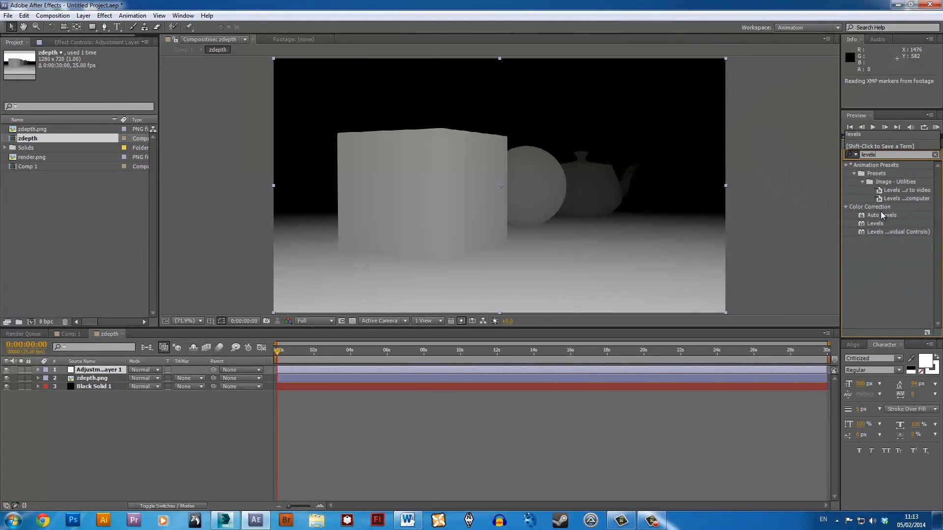
drag(877, 225, 122, 372)
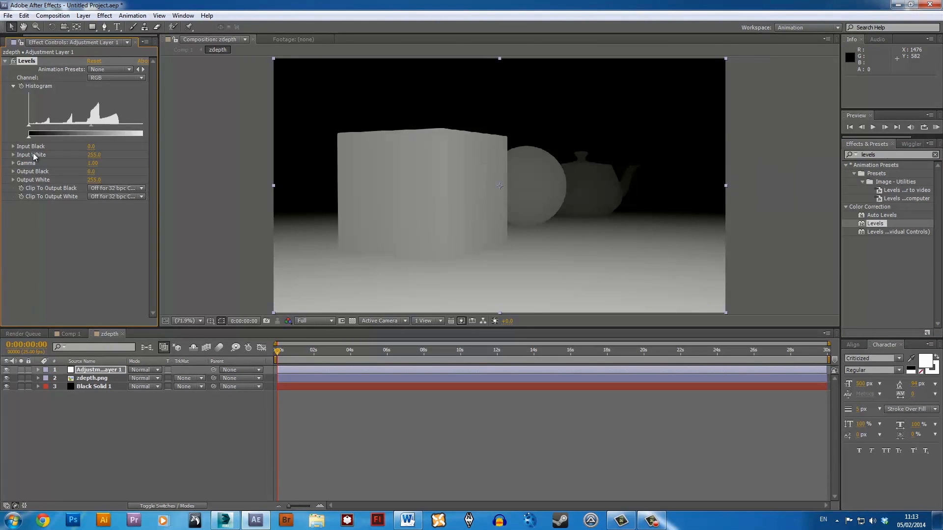
Set the Levels Input White to about 135 and Output White to about 246, and return to Comp 1.
mouse_move(28, 128)
mouse_down()
mouse_move(78, 133)
mouse_move(2, 130)
mouse_move(99, 134)
mouse_move(17, 138)
mouse_up()
drag(160, 215, 199, 216)
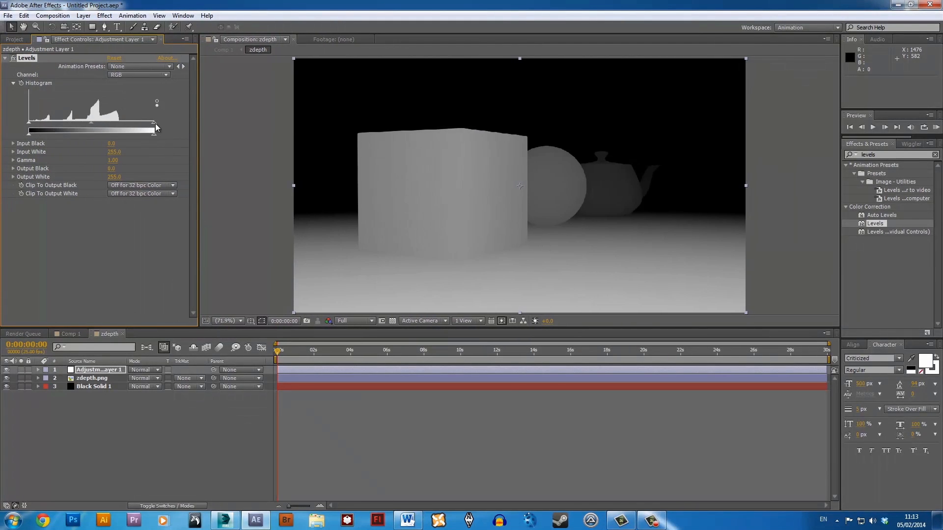
drag(154, 123, 121, 131)
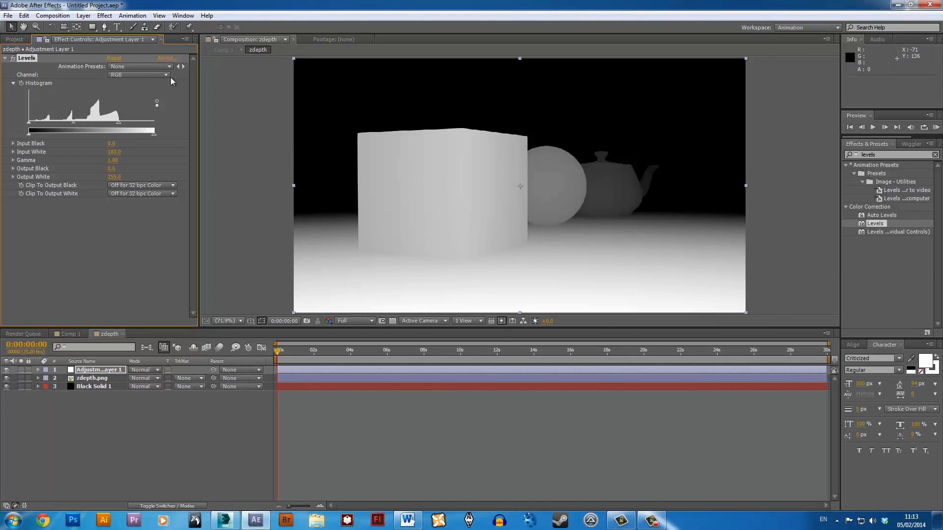
drag(118, 122, 95, 117)
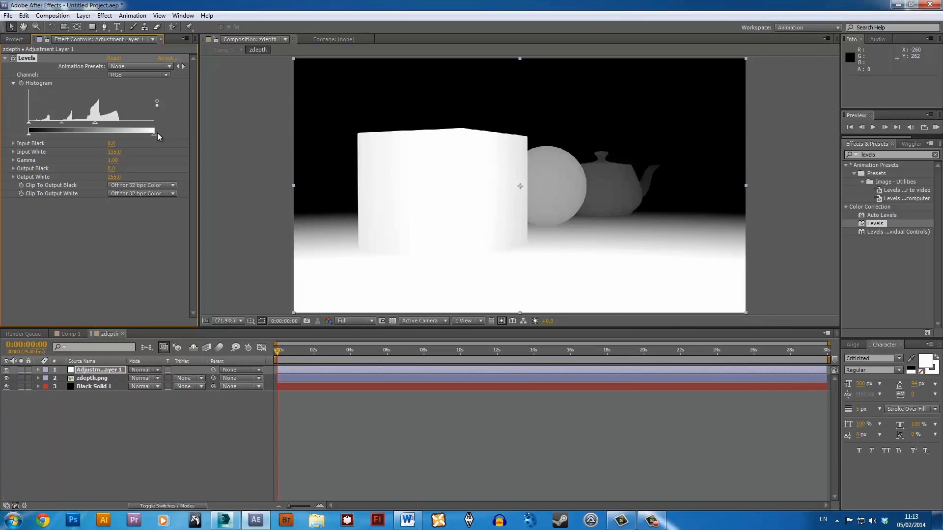
drag(153, 134, 151, 134)
click(67, 334)
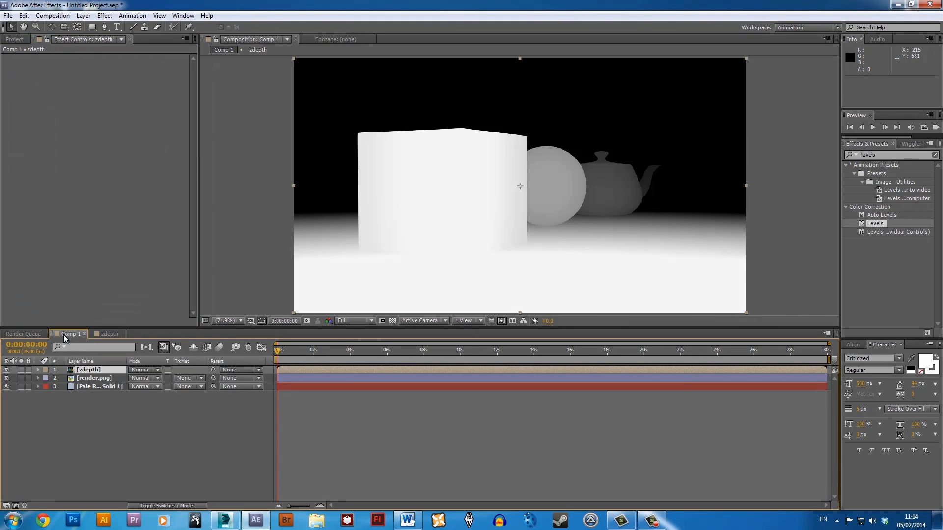
click(131, 430)
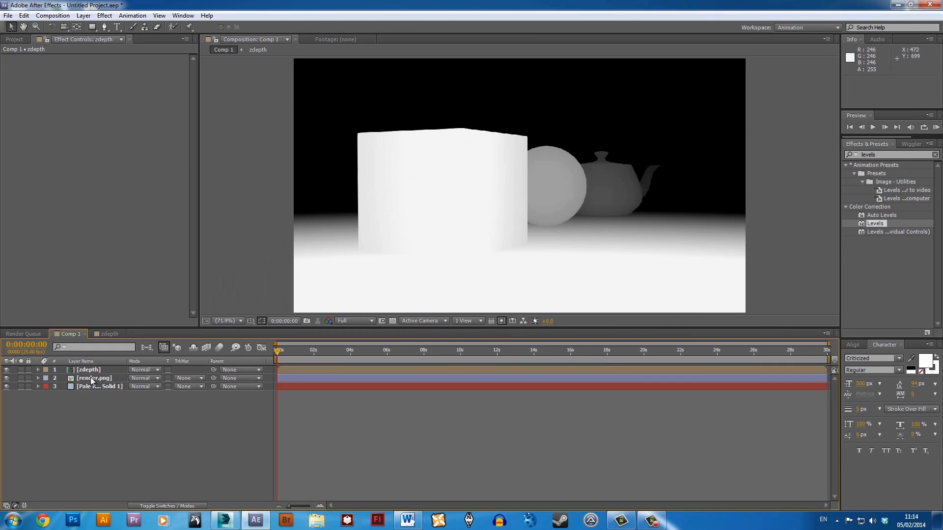
Hide the zdepth layer in Comp 1 and apply the Camera Lens Blur effect to the render.png layer.
click(6, 370)
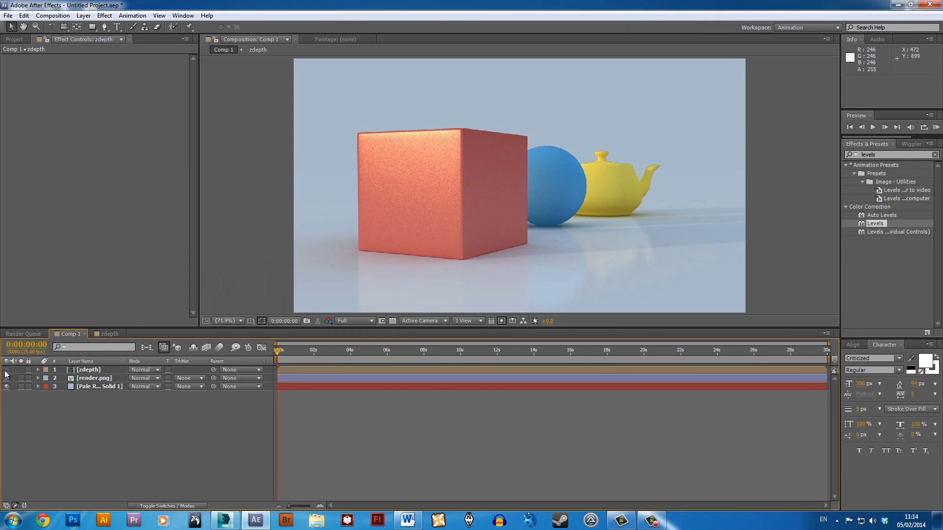
click(95, 378)
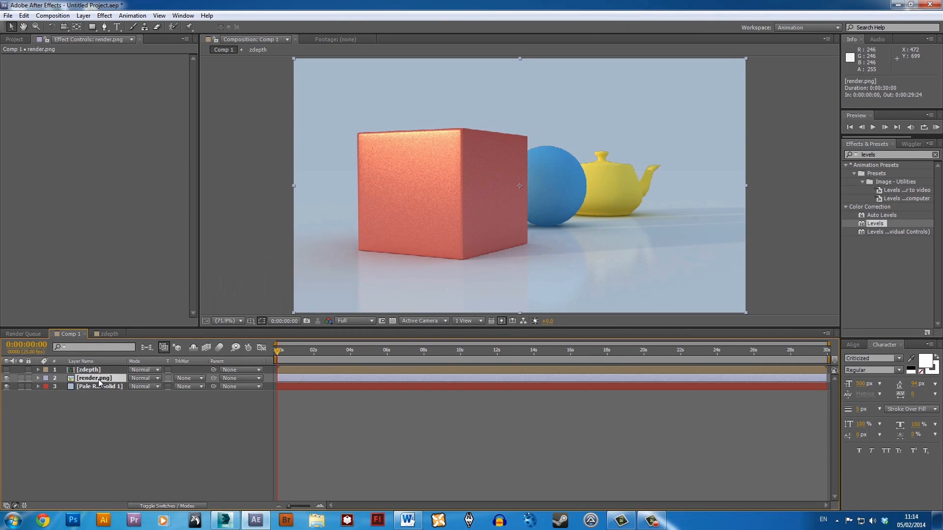
click(879, 155)
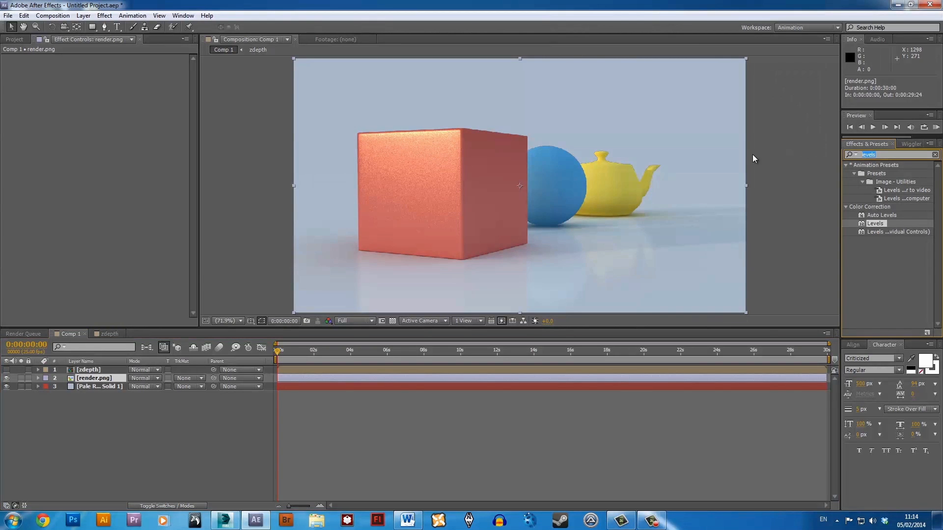
text(lens)
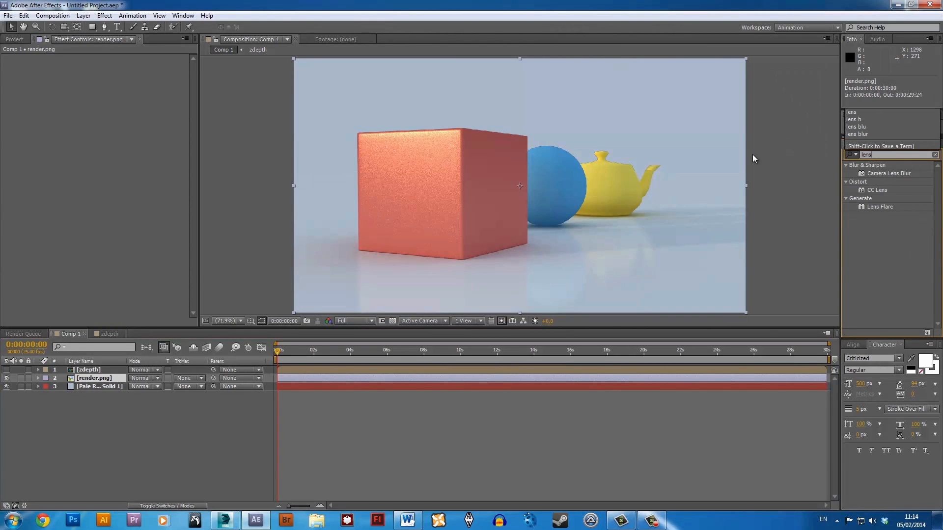
drag(878, 172, 72, 379)
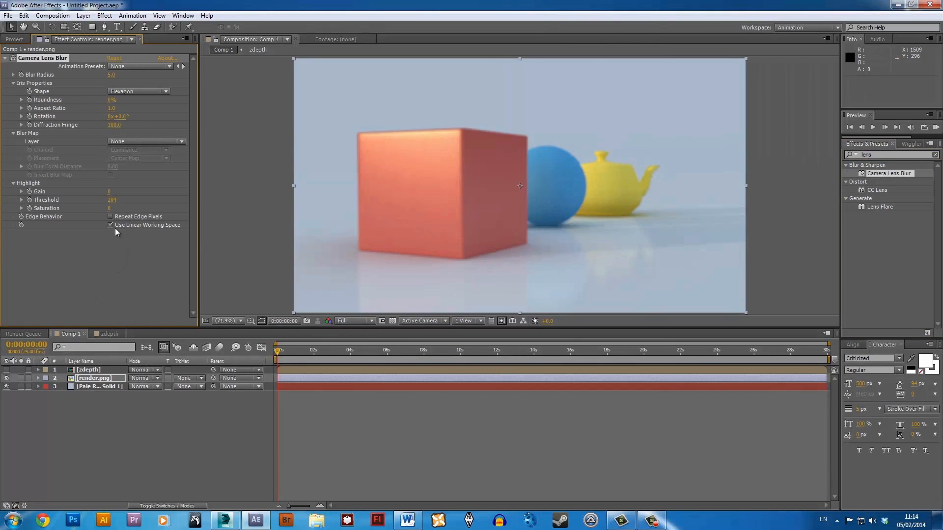
Use the zdepth layer as the Camera Lens Blur's blur map and turn on Invert Blur Map.
click(141, 144)
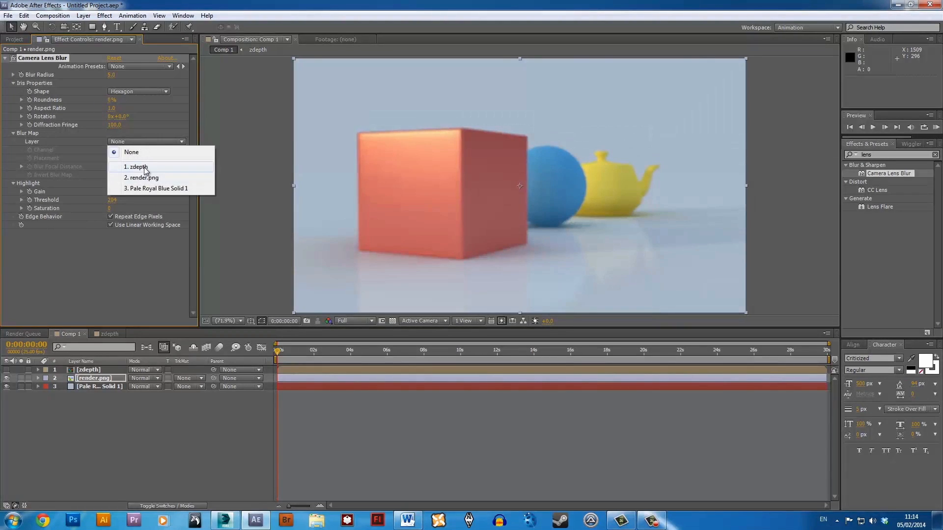
click(145, 169)
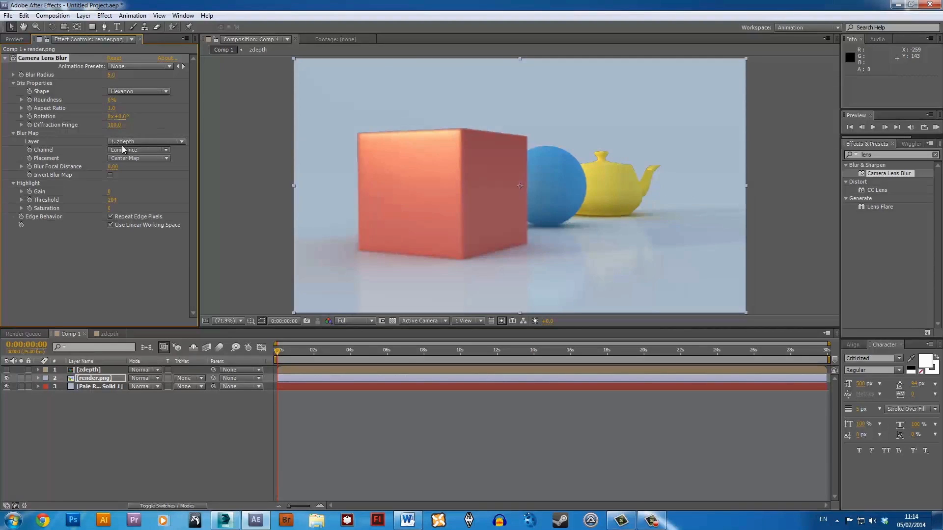
click(111, 175)
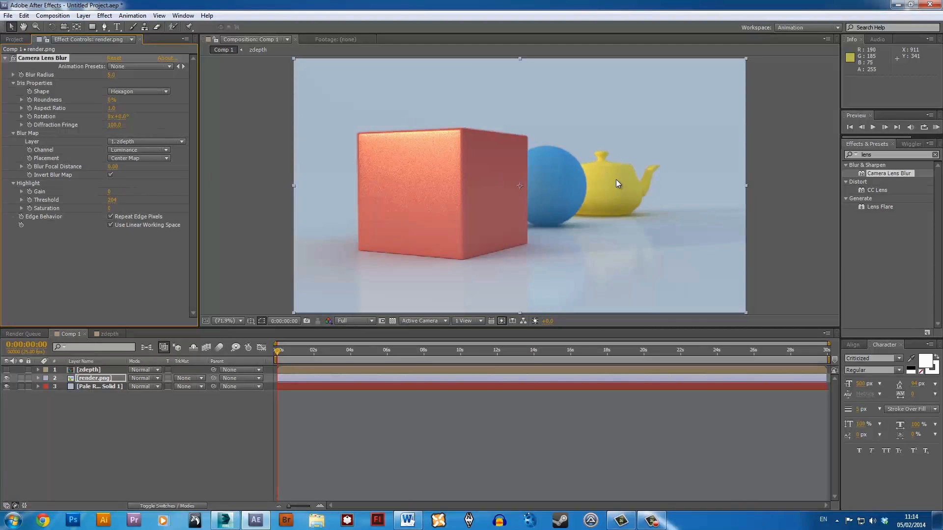
Try a Blur Radius of 27 and inspect the blur on the cube, sphere and teapot up close.
scroll(616, 178, up, 3)
scroll(628, 145, down, 1)
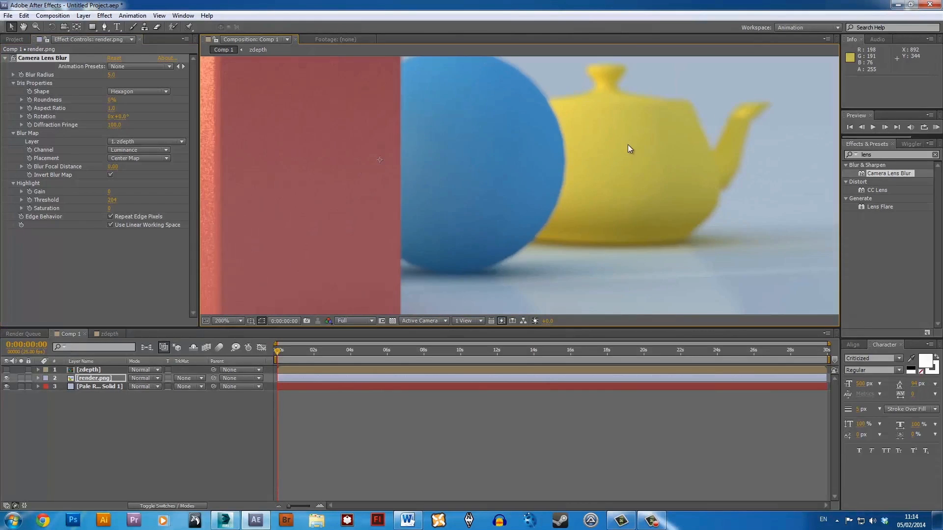
scroll(509, 183, down, 1)
scroll(508, 188, down, 2)
scroll(507, 187, up, 2)
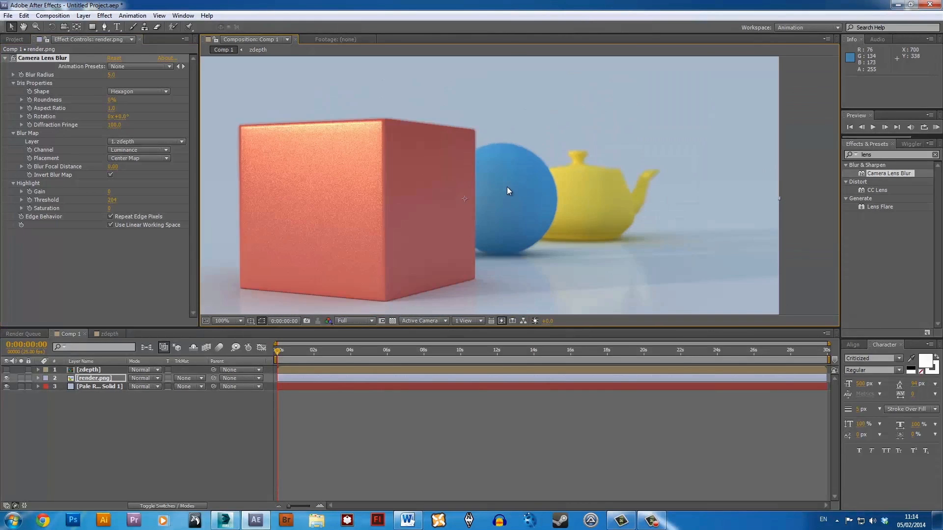
scroll(507, 186, down, 2)
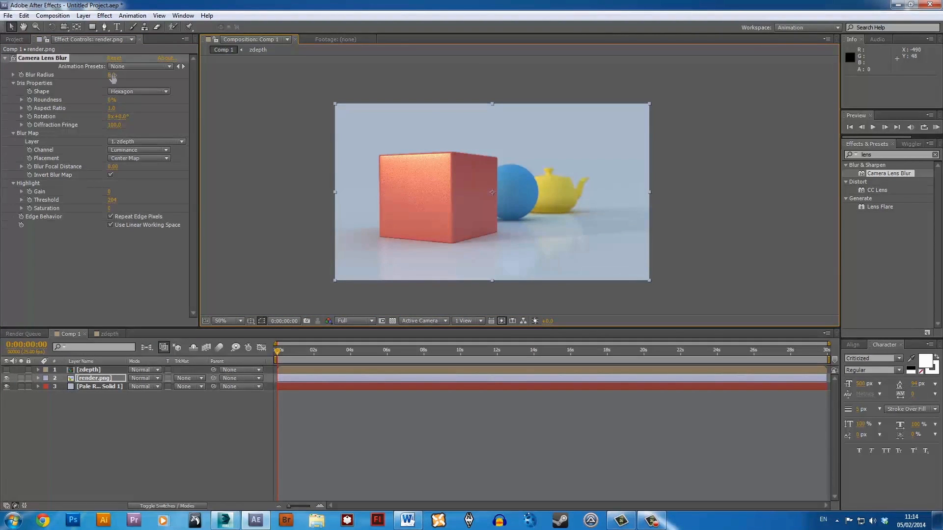
drag(112, 74, 128, 74)
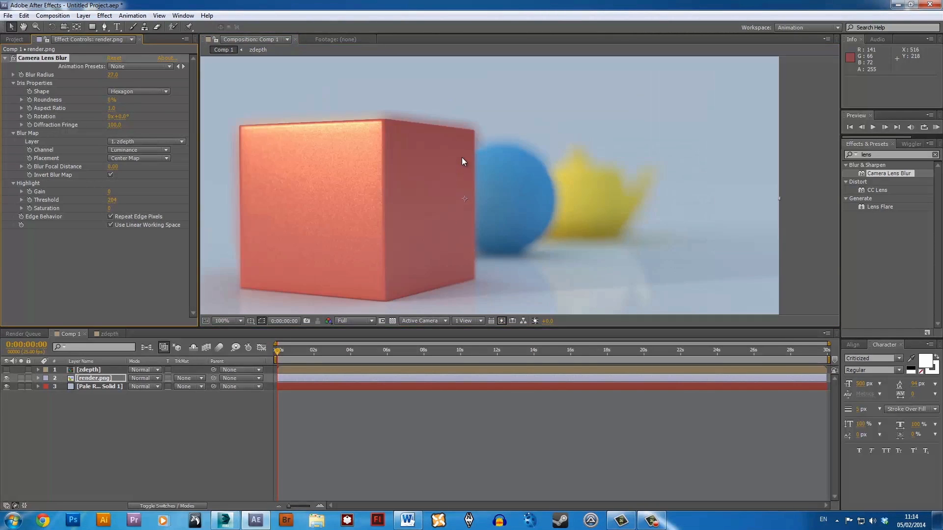
scroll(462, 158, up, 2)
middle_drag(315, 141, 381, 145)
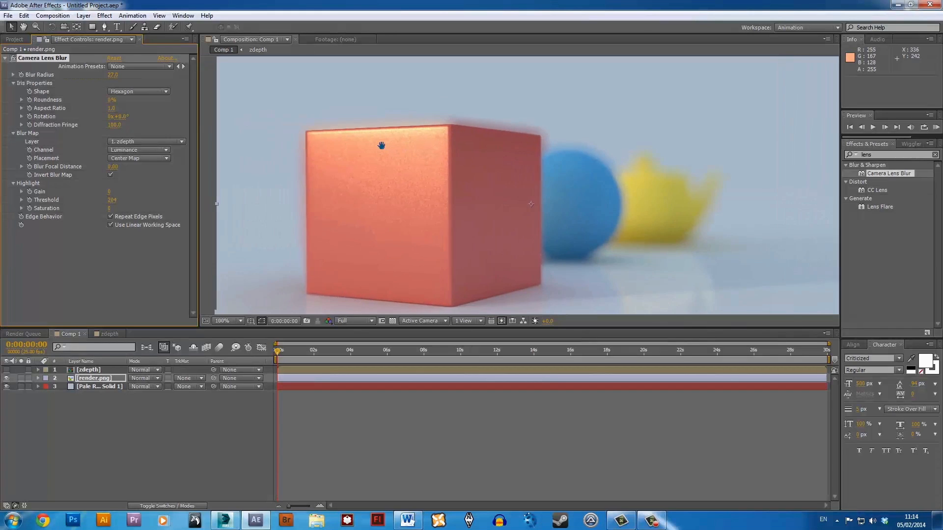
scroll(399, 151, down, 1)
scroll(541, 172, up, 1)
middle_drag(595, 199, 553, 195)
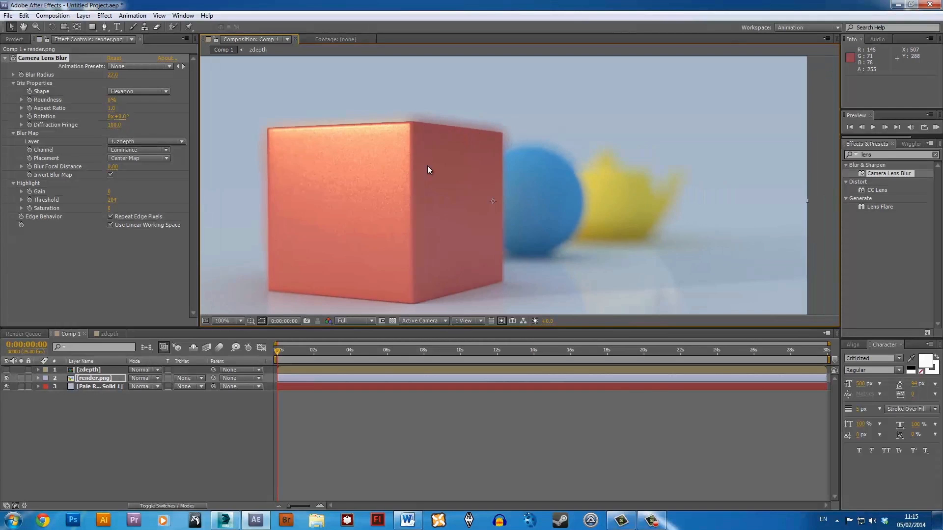
scroll(442, 175, down, 1)
scroll(468, 195, up, 1)
scroll(506, 216, down, 1)
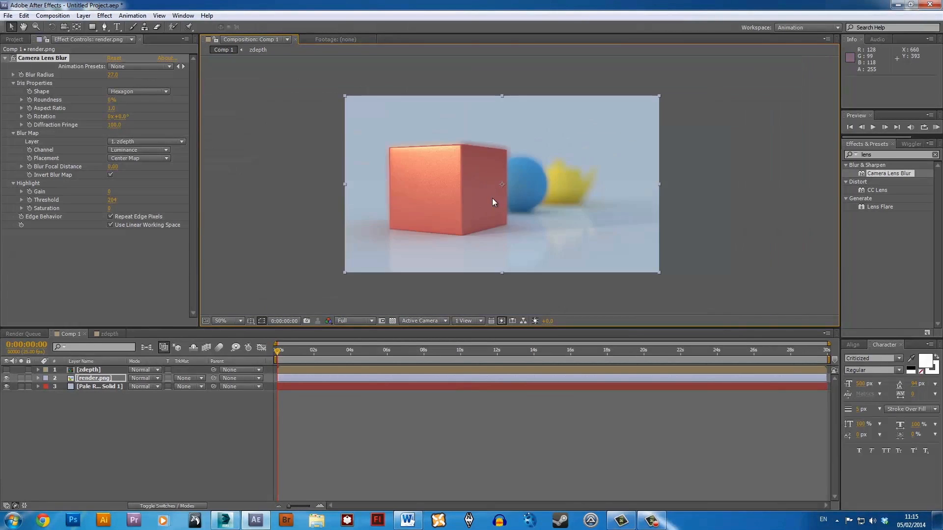
Set the Blur Radius to 5 and compare the render with Camera Lens Blur switched off and on.
click(113, 75)
key(Return)
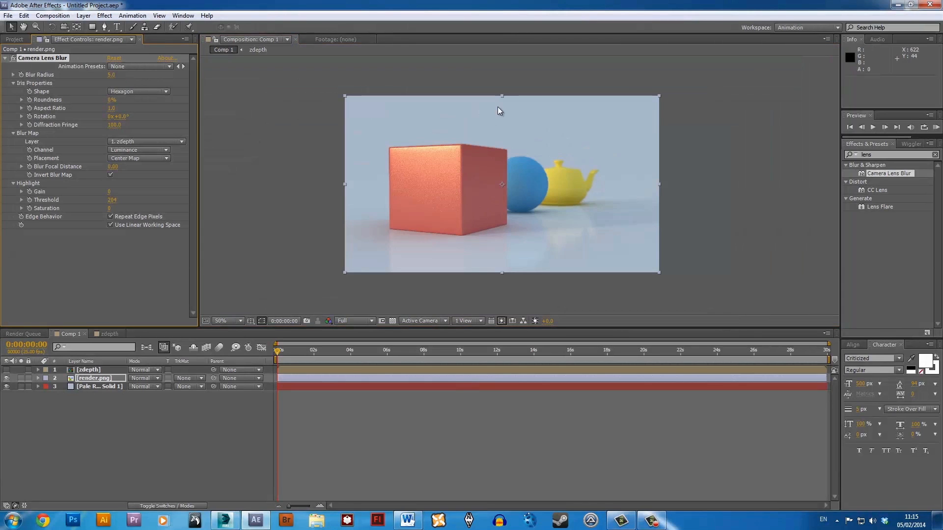
key(slash)
scroll(603, 167, down, 1)
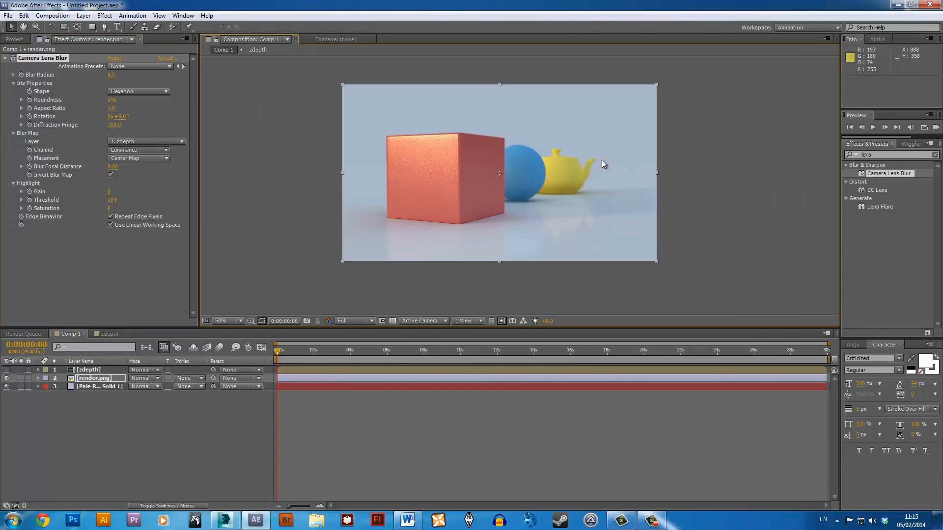
scroll(584, 167, up, 1)
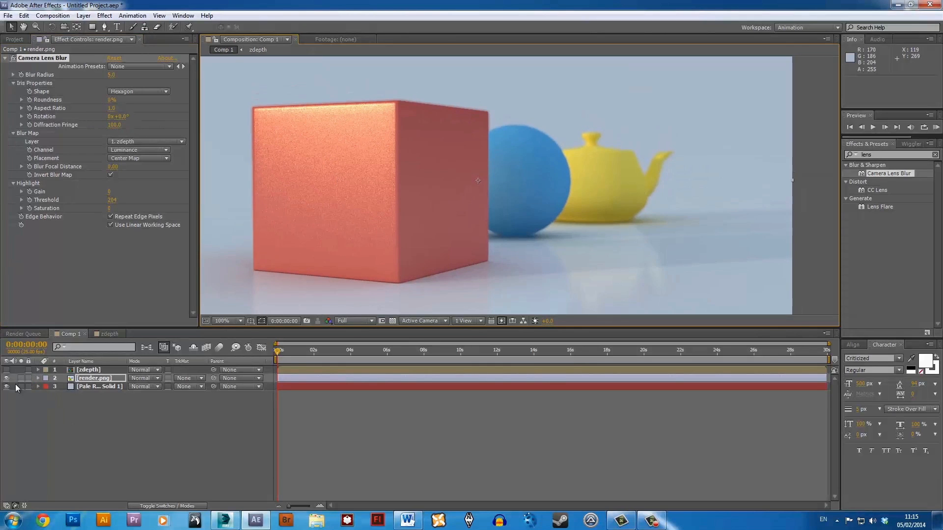
click(14, 58)
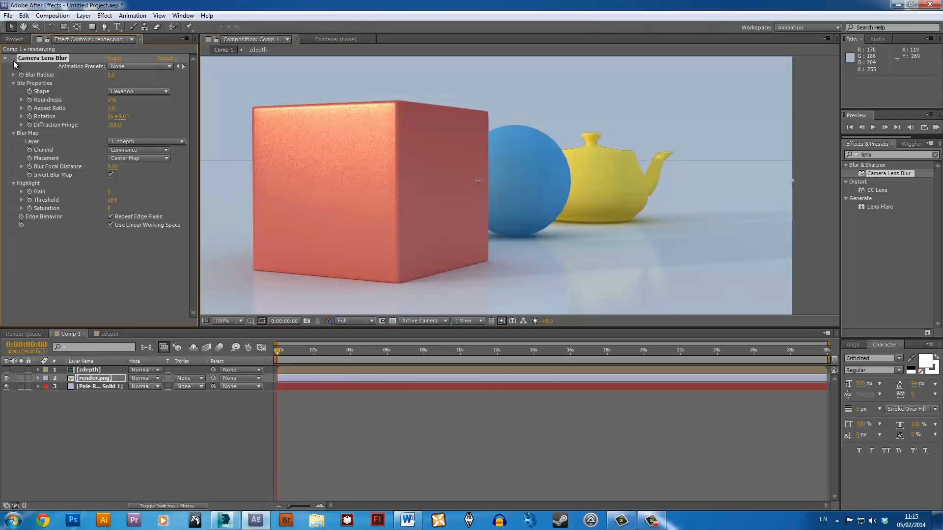
click(14, 59)
click(14, 60)
click(14, 59)
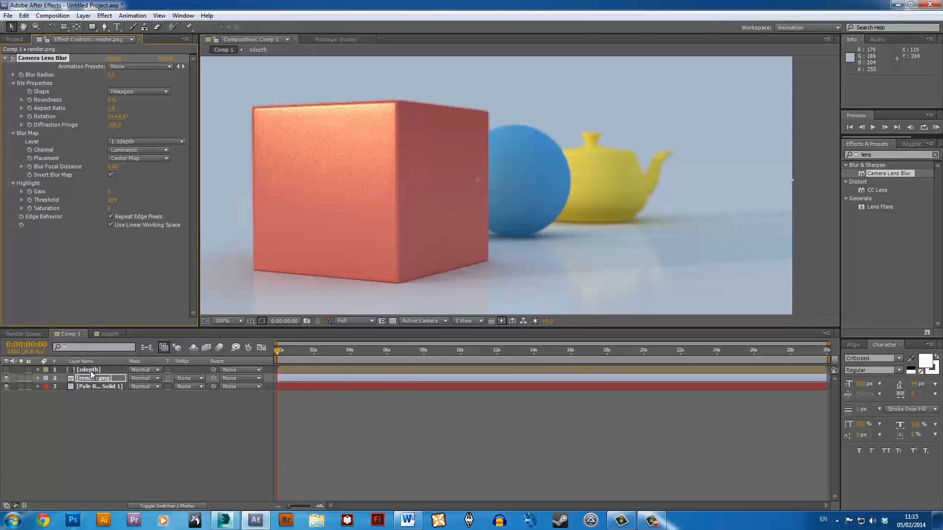
Open the zdepth composition and start keyframing the Levels Histogram at 0:00:00:00, undoing the trial Input White change.
double_click(91, 370)
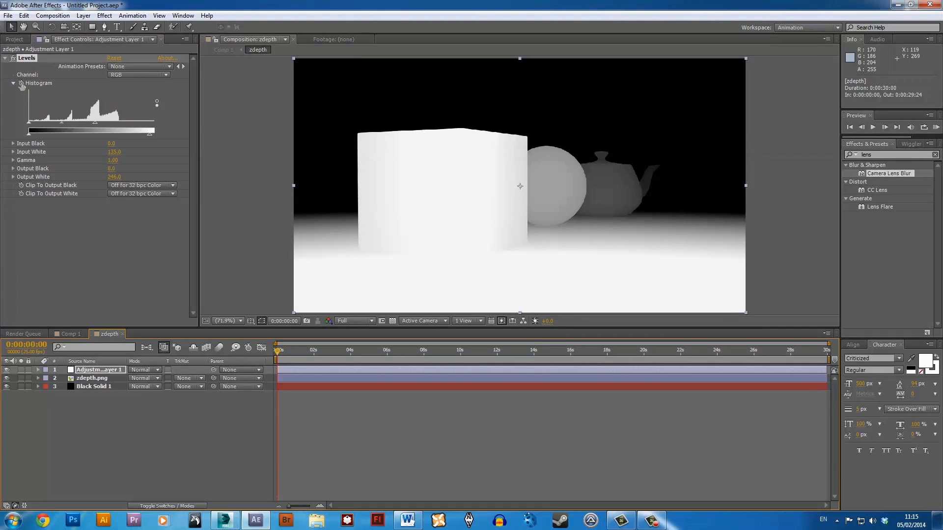
click(22, 85)
mouse_move(28, 127)
mouse_down()
mouse_move(40, 127)
mouse_move(22, 127)
mouse_up()
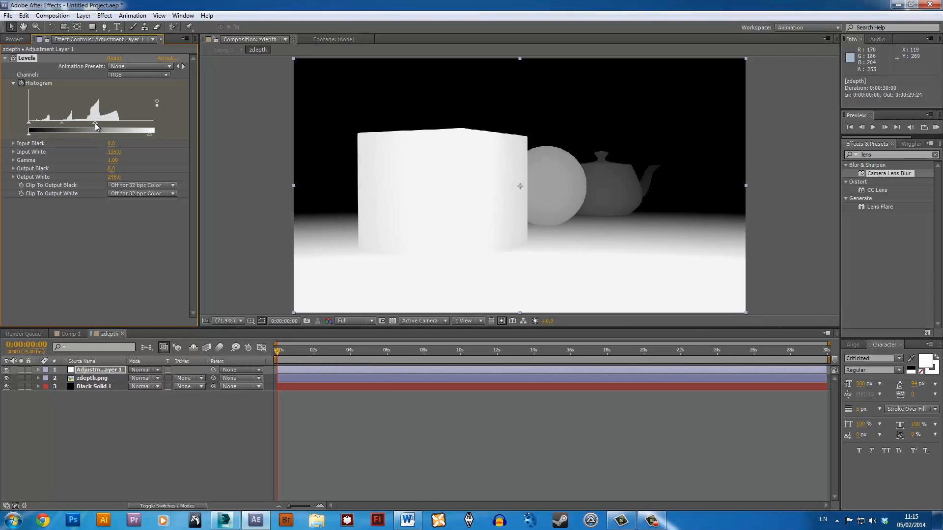
drag(95, 123, 27, 117)
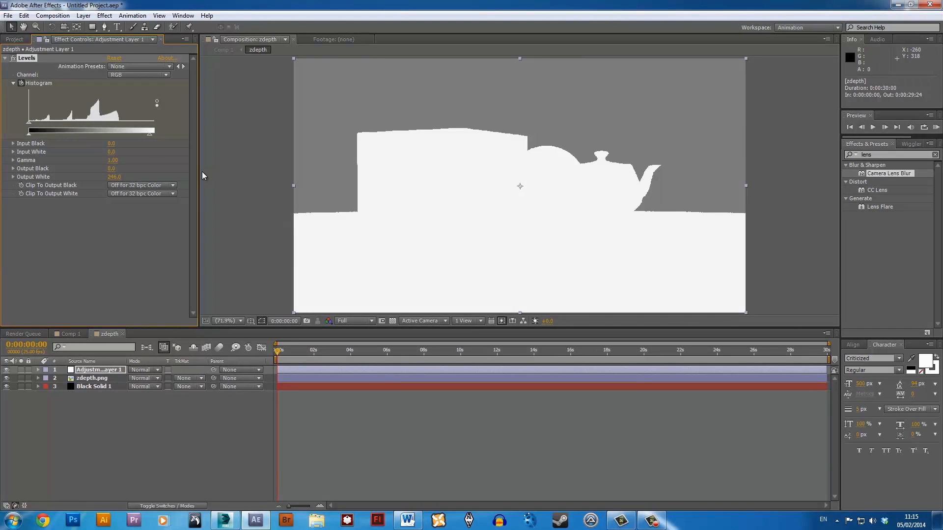
key(ctrl+z)
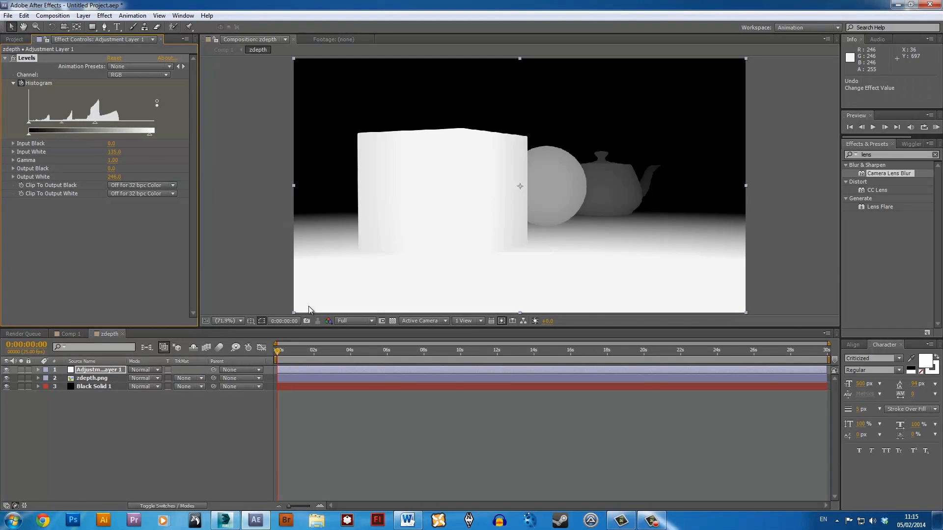
Keyframe the Levels Input White at about 3 at 0:00:10:00, and return to Comp 1.
click(461, 352)
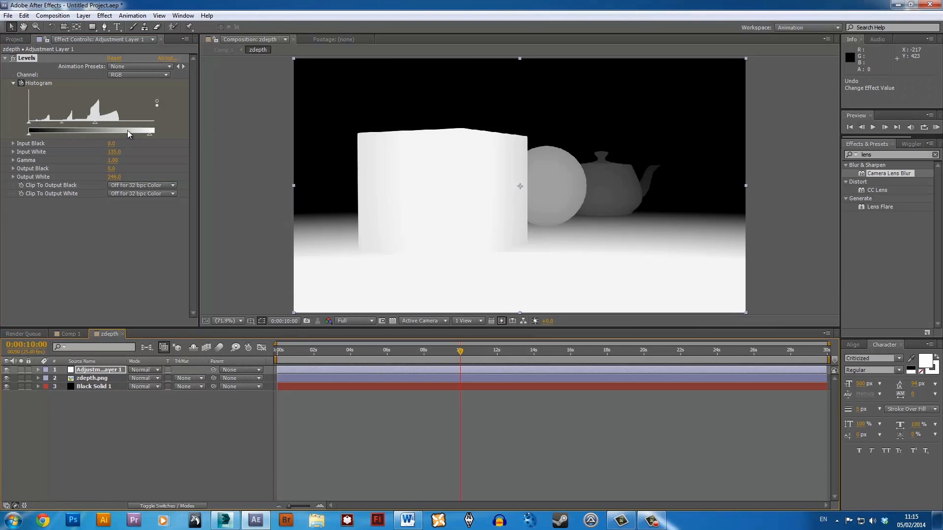
drag(95, 123, 31, 125)
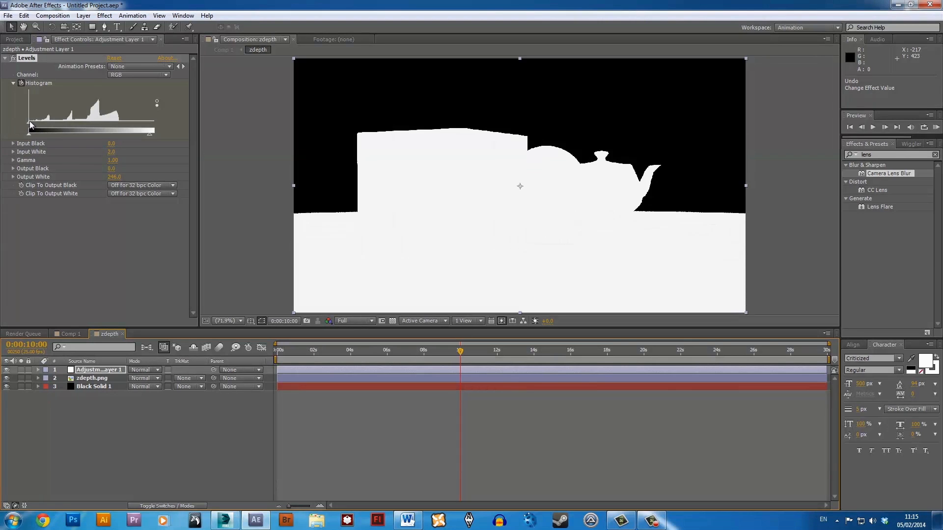
click(68, 335)
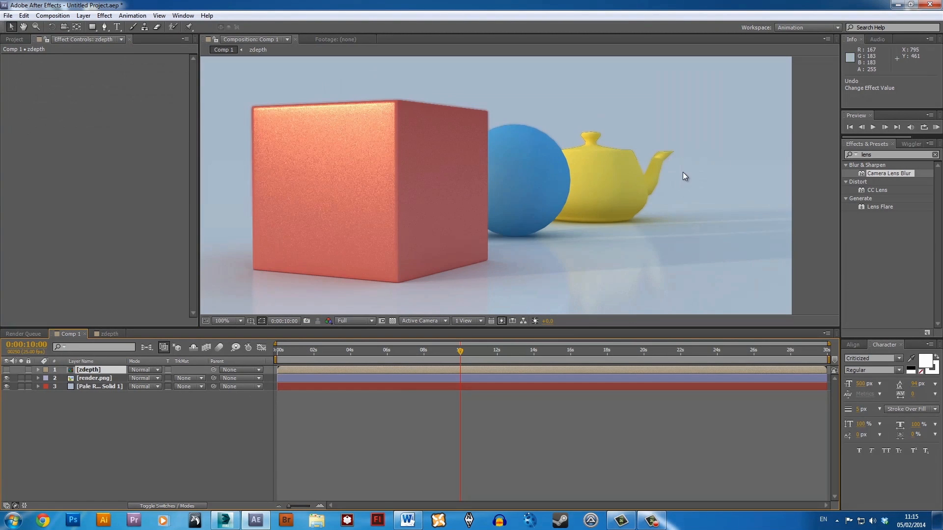
End Comp 1's work area at 0:00:10:01 and briefly start a RAM preview of the focus change.
drag(460, 351, 263, 353)
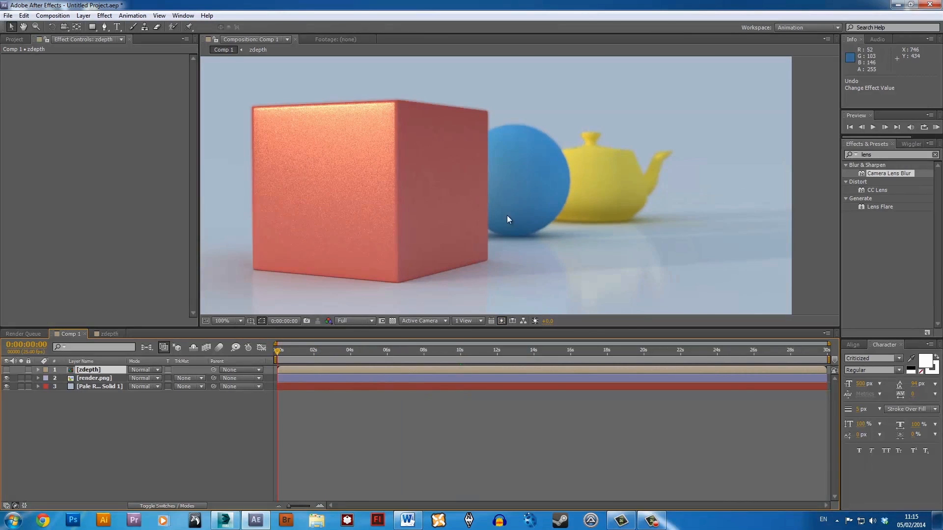
click(461, 352)
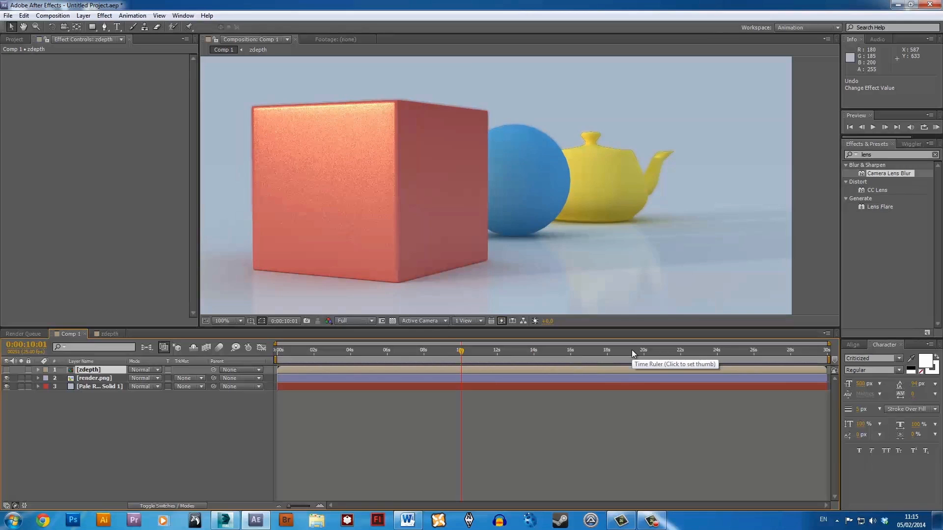
key(n)
key(KP_0)
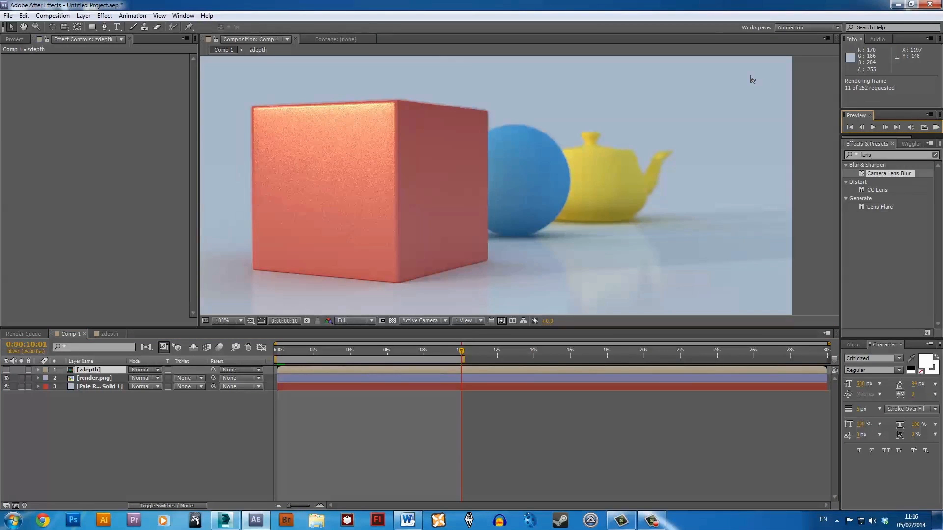
key(space)
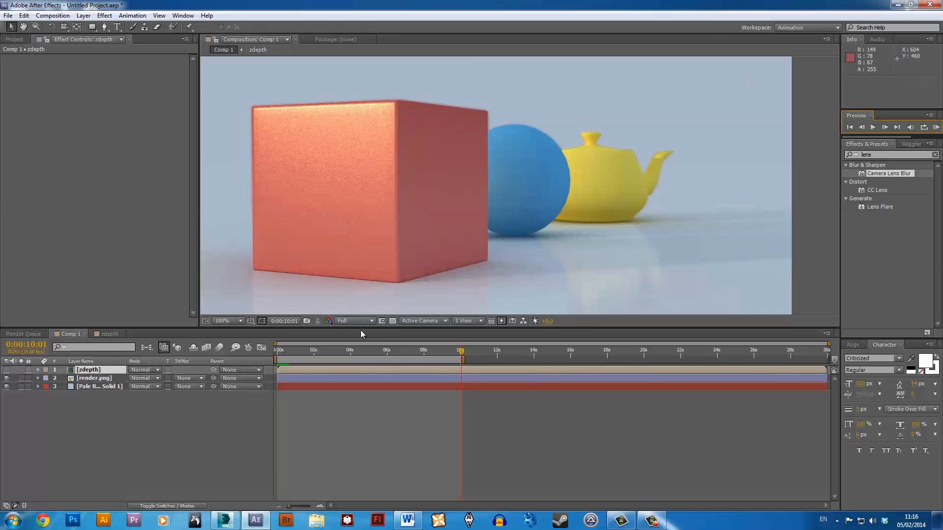
Lower the composition preview resolution to Third and play a RAM preview of the whole work area.
click(363, 322)
click(369, 368)
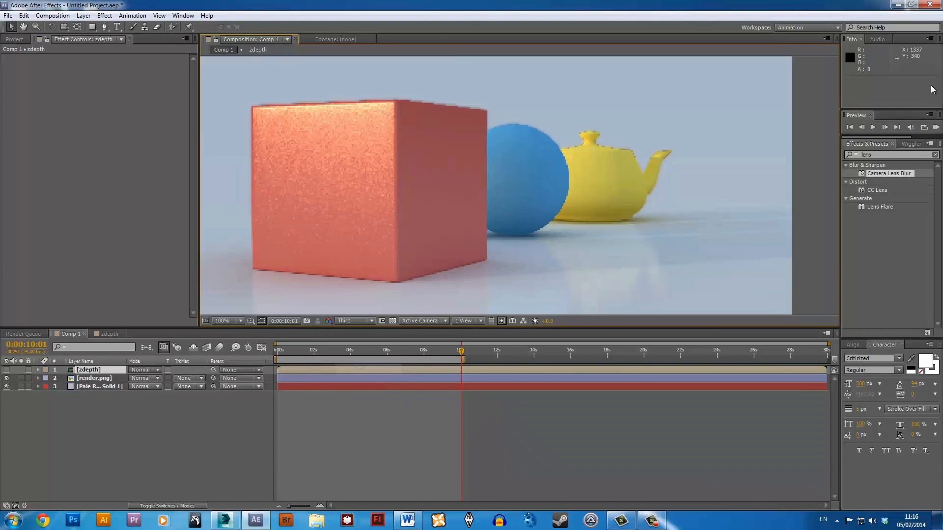
click(936, 128)
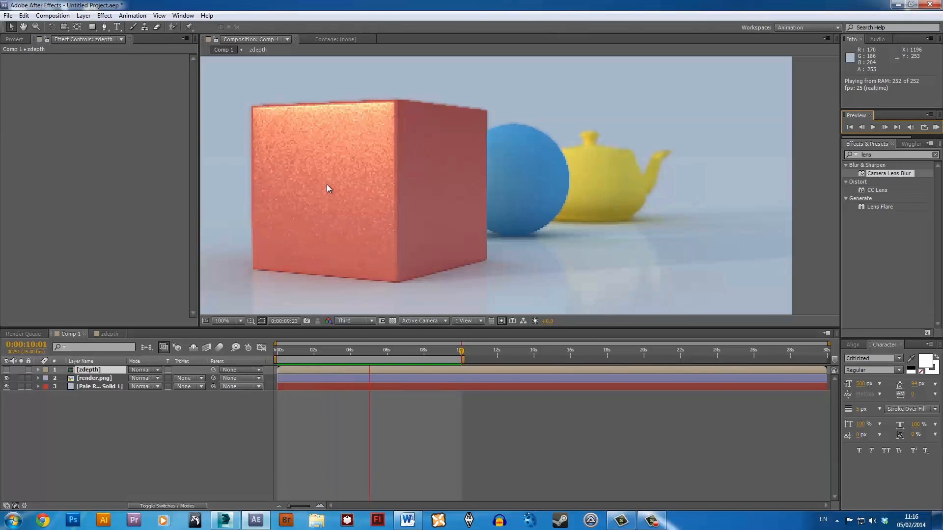
scroll(482, 205, down, 2)
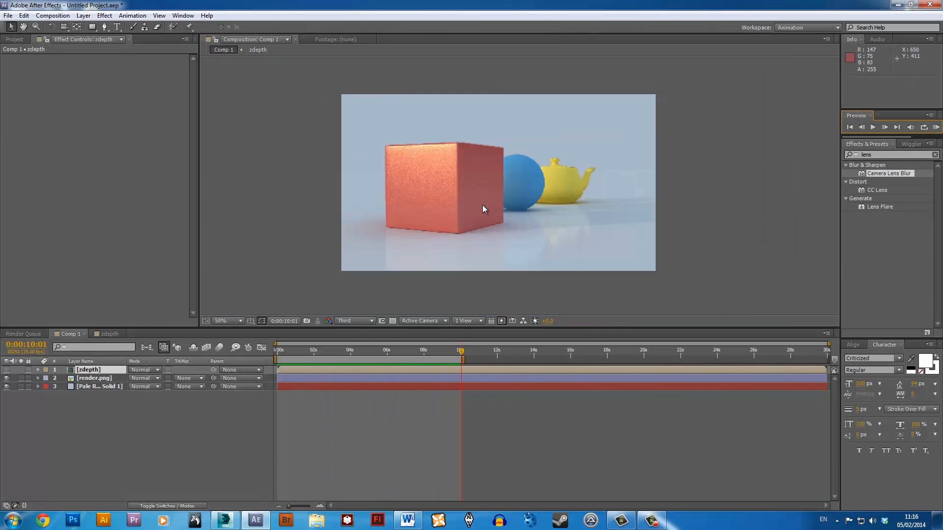
click(687, 155)
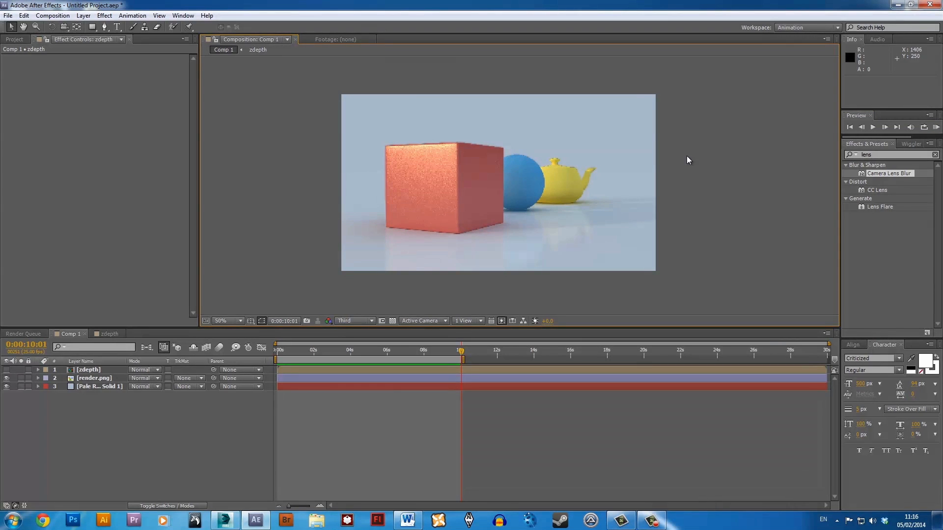
Switch to Photoshop, dock its window to half the screen, and minimize After Effects to expose the desktop.
click(69, 525)
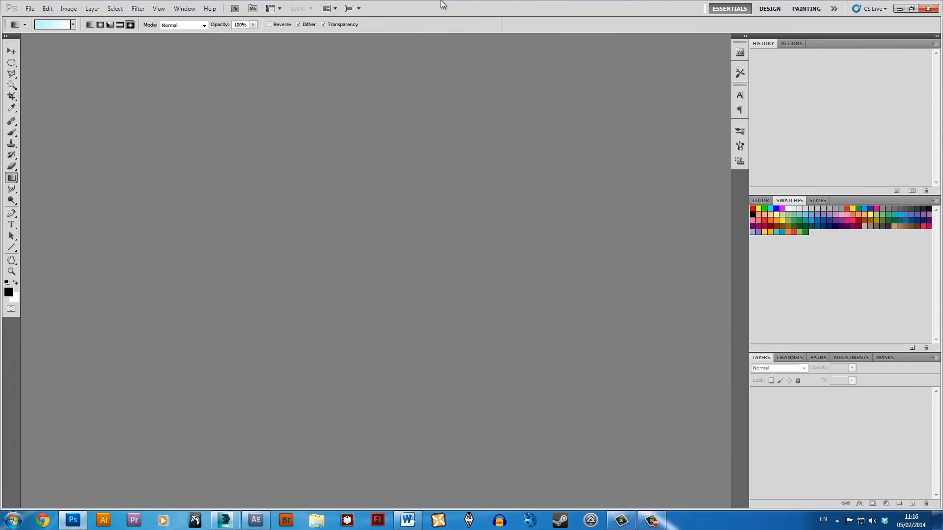
drag(443, 3, 942, 197)
click(898, 5)
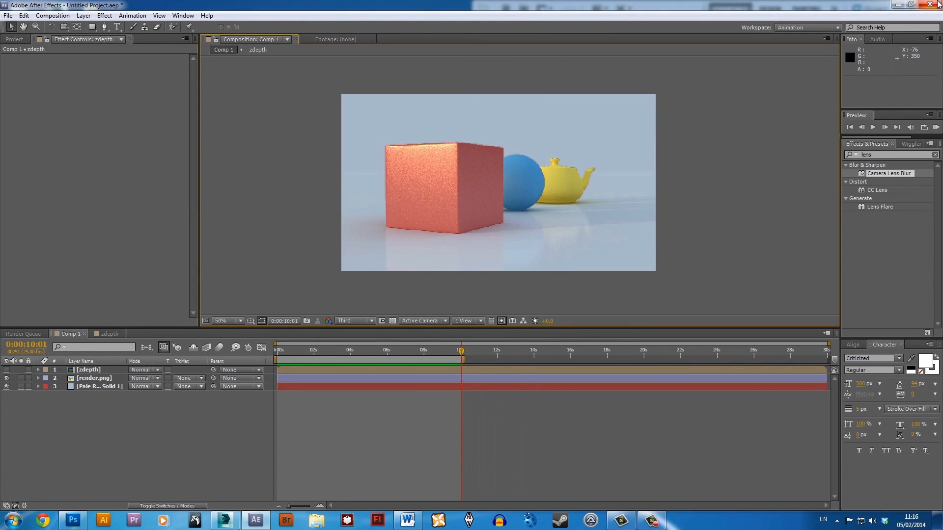
click(898, 5)
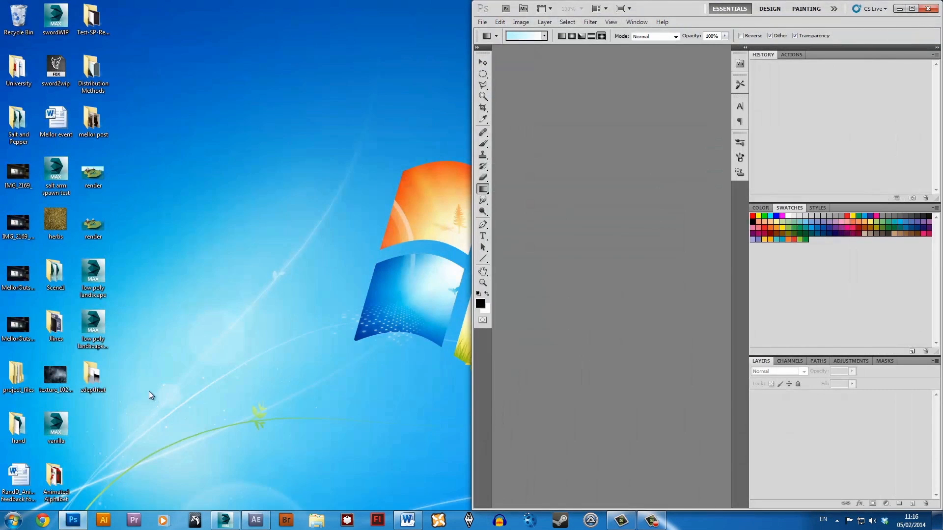
Open the render and zdepth images from the zdepthtut folder in Photoshop, and view render.png at 100% in the maximized window.
double_click(93, 377)
click(169, 91)
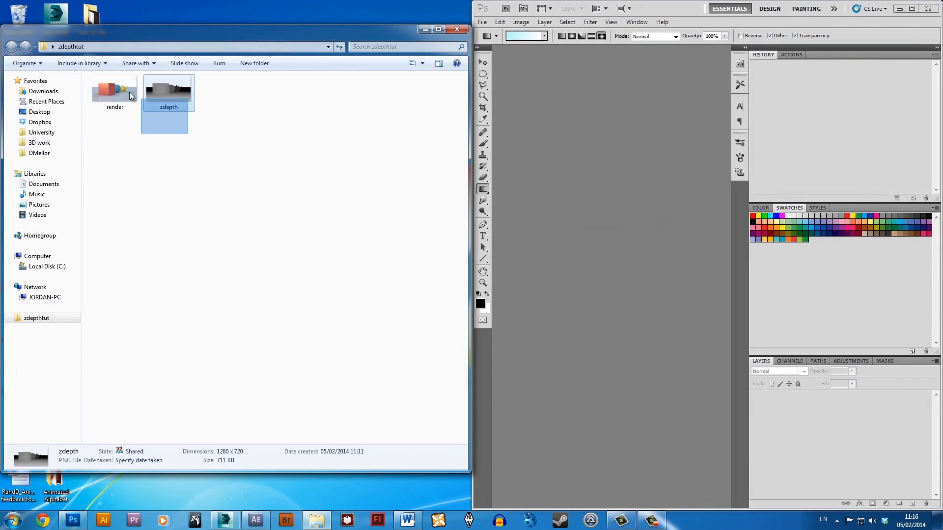
ctrl+click(129, 92)
drag(175, 91, 630, 165)
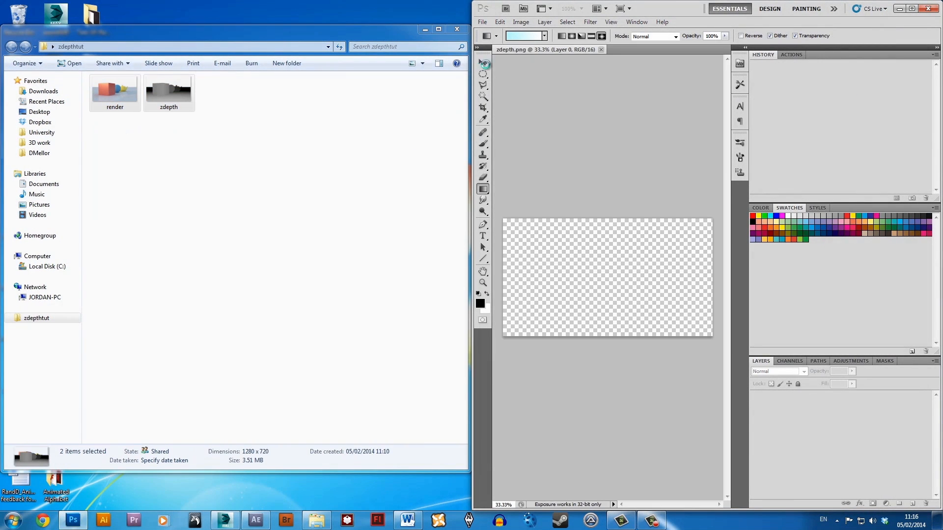
click(912, 8)
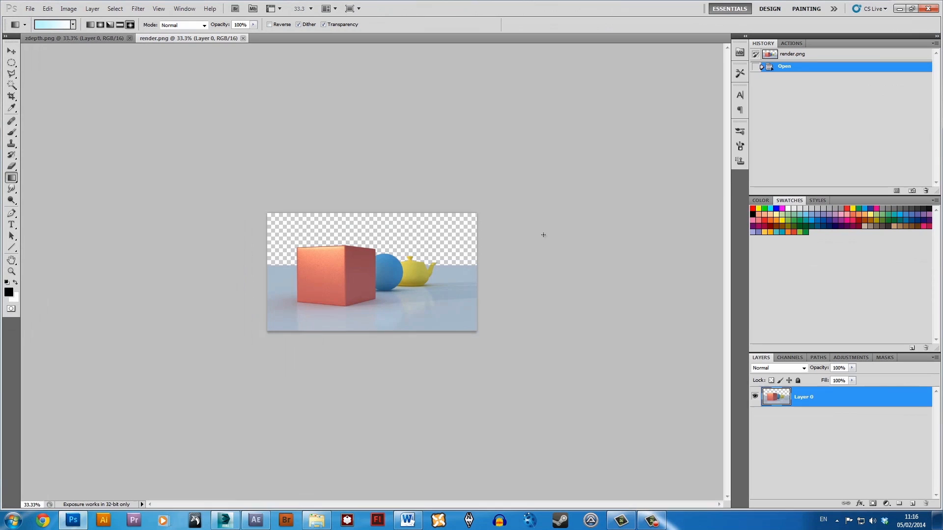
key(ctrl+1)
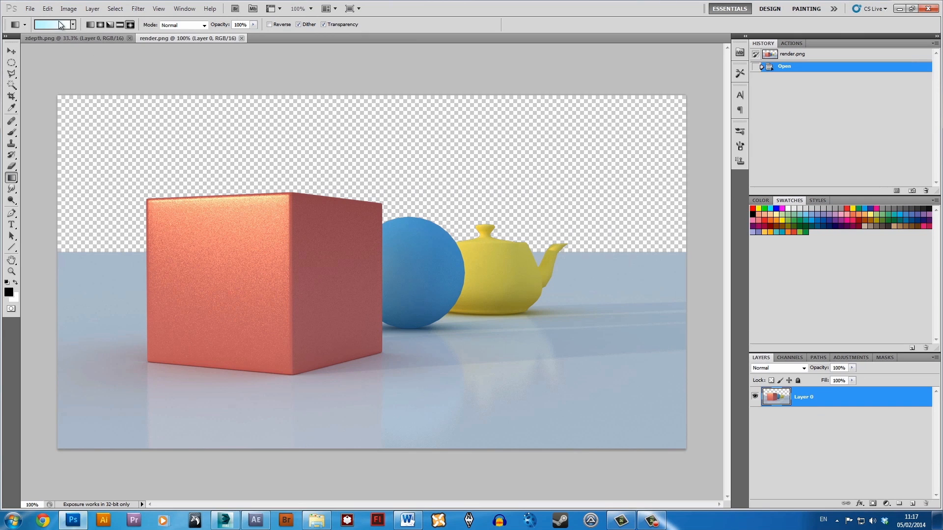
Add a Reveal All layer mask to Layer 0 of render.png.
click(69, 9)
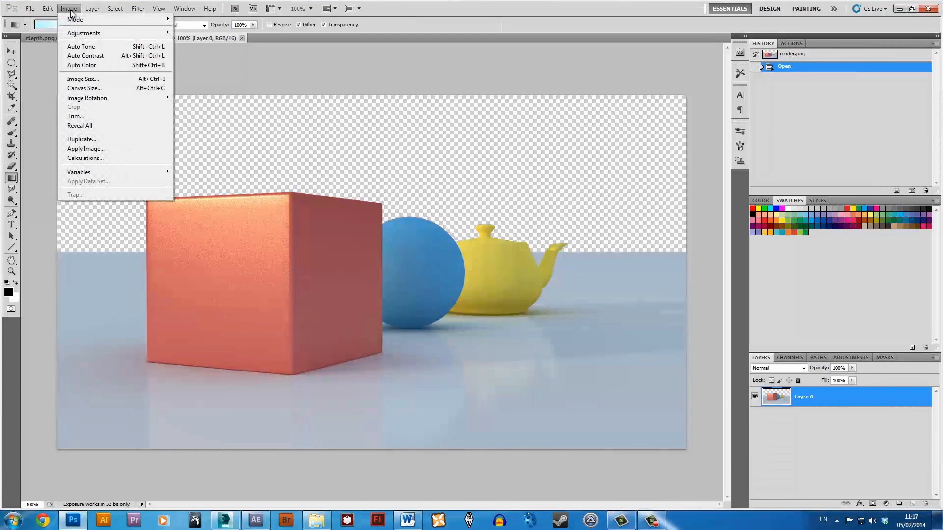
mouse_move(99, 10)
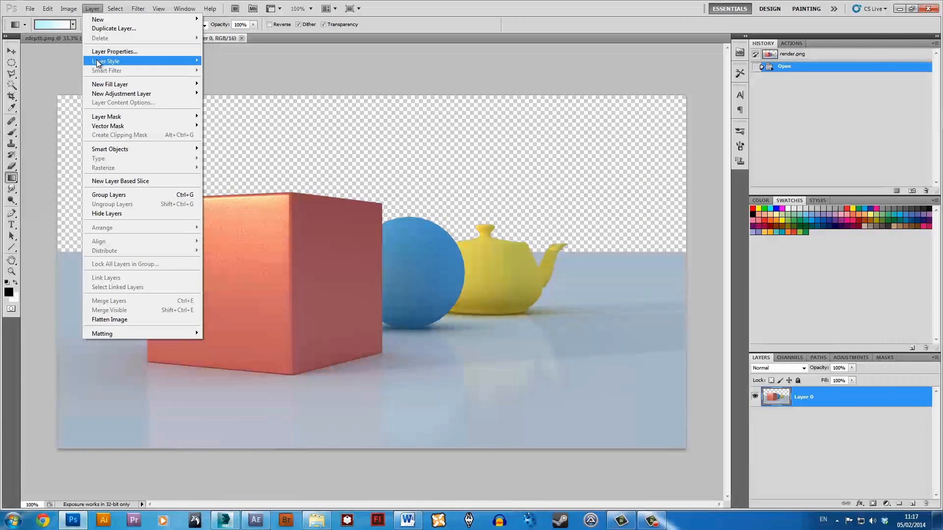
mouse_move(98, 63)
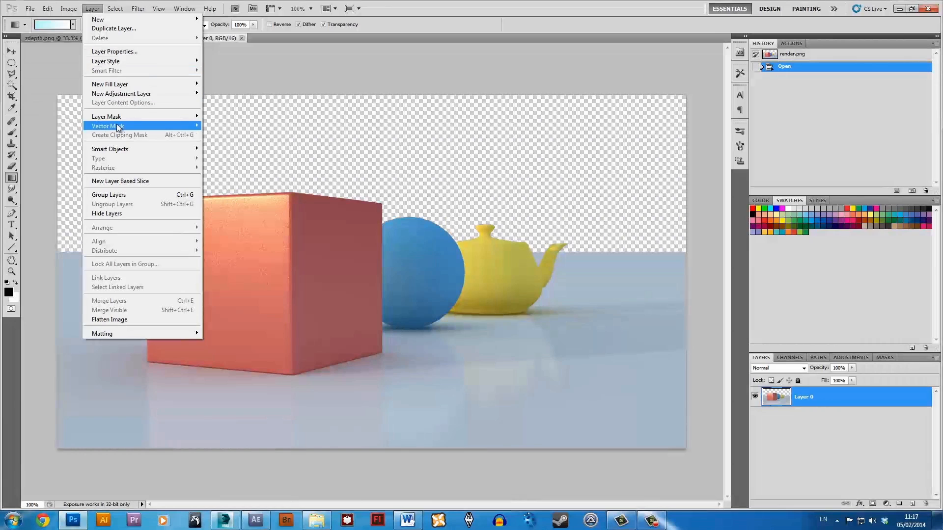
mouse_move(120, 121)
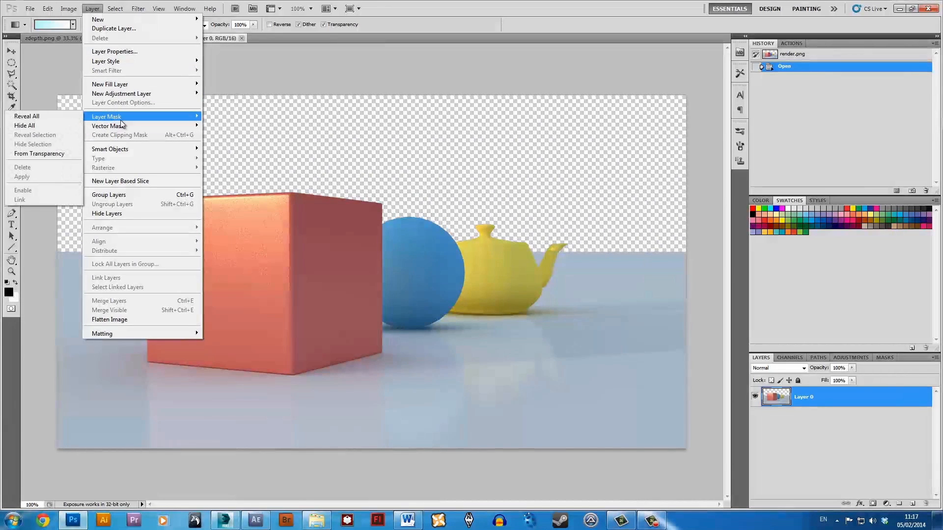
click(39, 118)
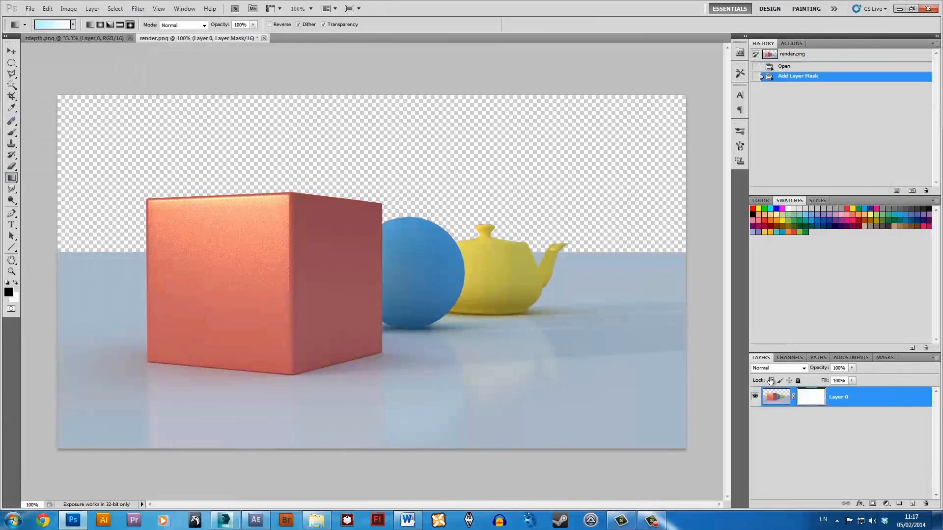
click(776, 396)
Bring up the zdepth.png document and activate the Paint Bucket tool.
click(99, 38)
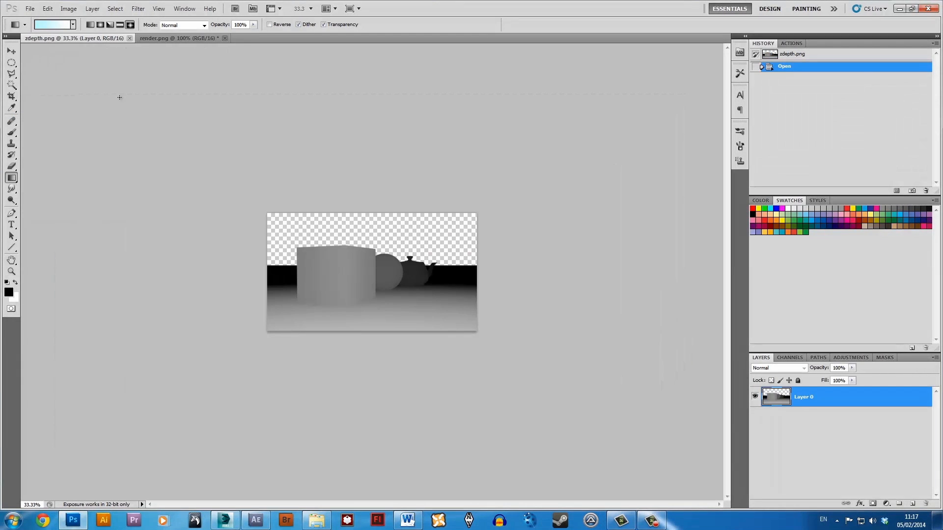
key(ctrl+plus)
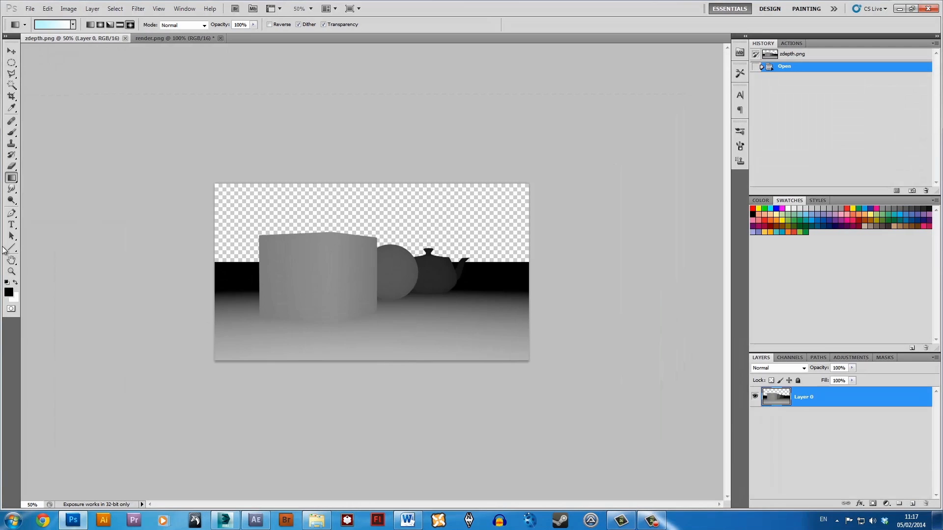
drag(12, 182, 34, 189)
Try filling the transparent background of zdepth.png's Layer 0 directly with black, inspect the object edges, and undo the fill.
click(459, 210)
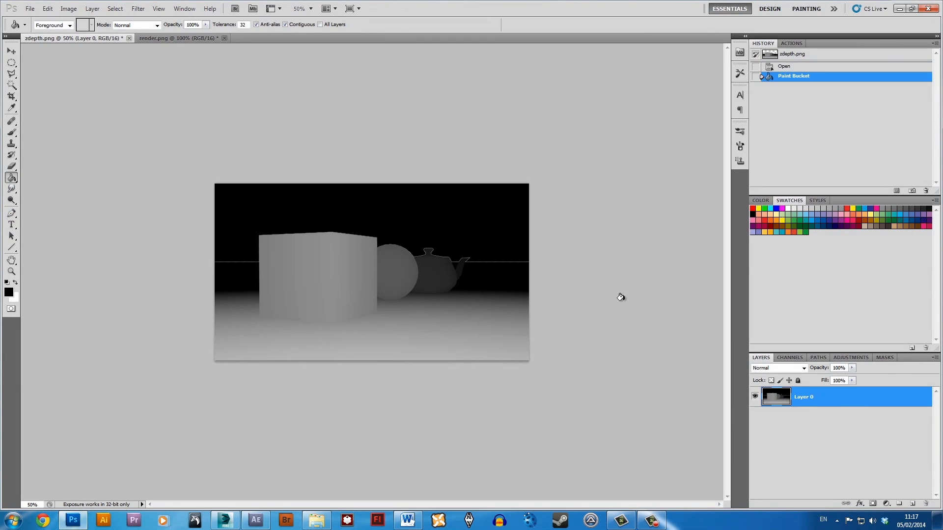
key(ctrl+plus)
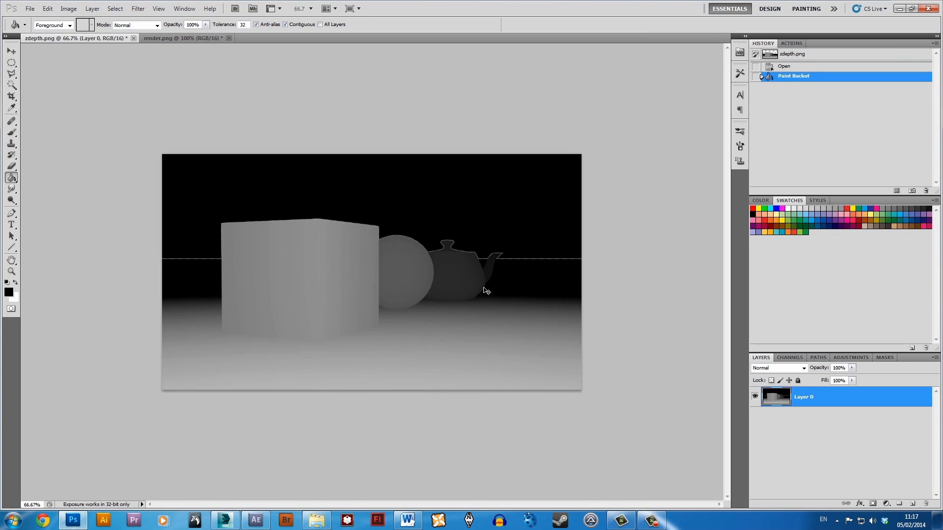
key(ctrl+plus)
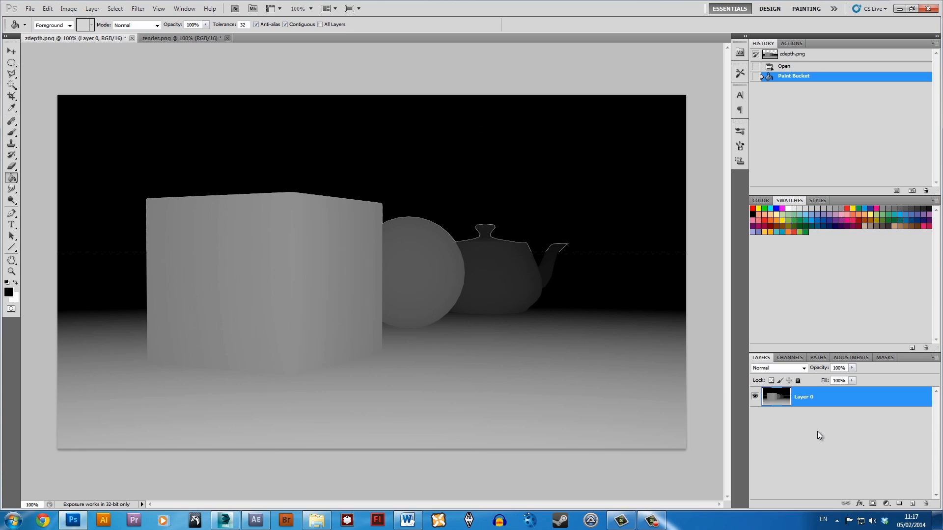
key(ctrl+z)
Add a new layer filled with black beneath Layer 0 in zdepth.png, and merge the two layers.
click(912, 504)
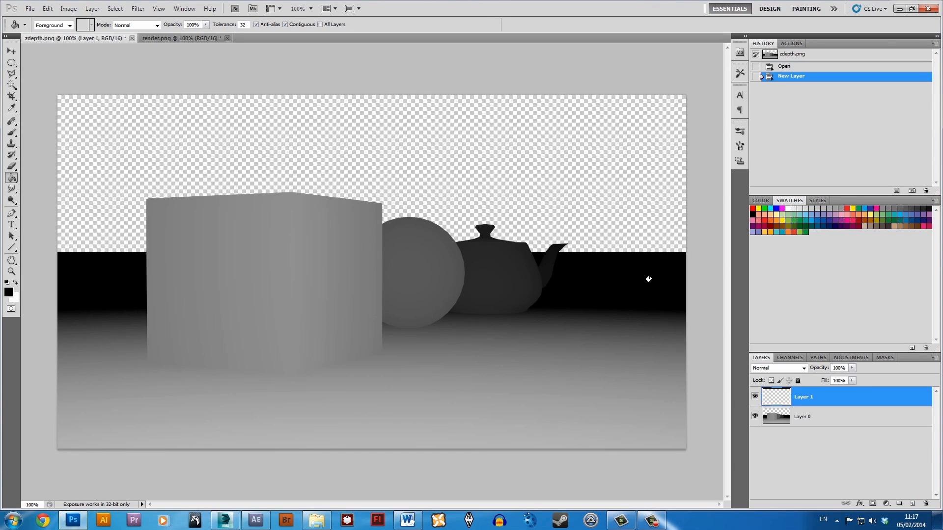
click(334, 195)
drag(785, 403, 784, 445)
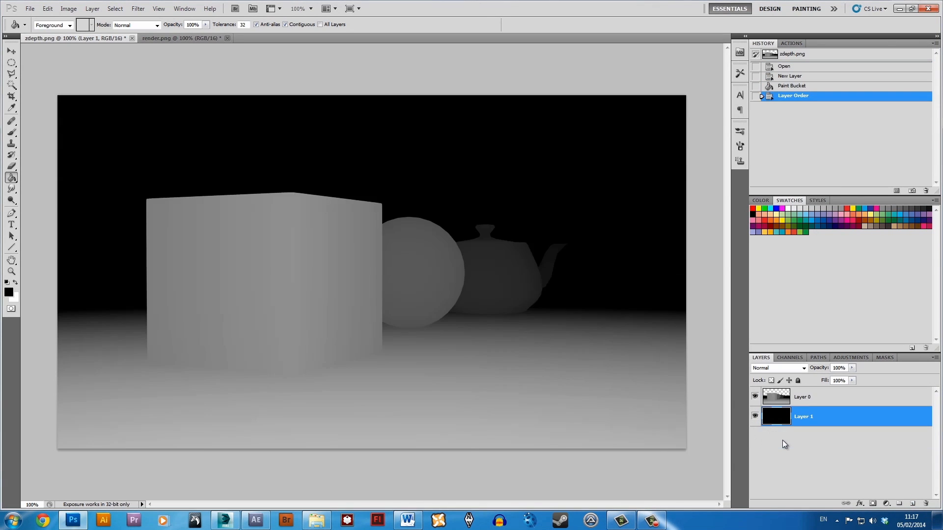
shift+click(825, 400)
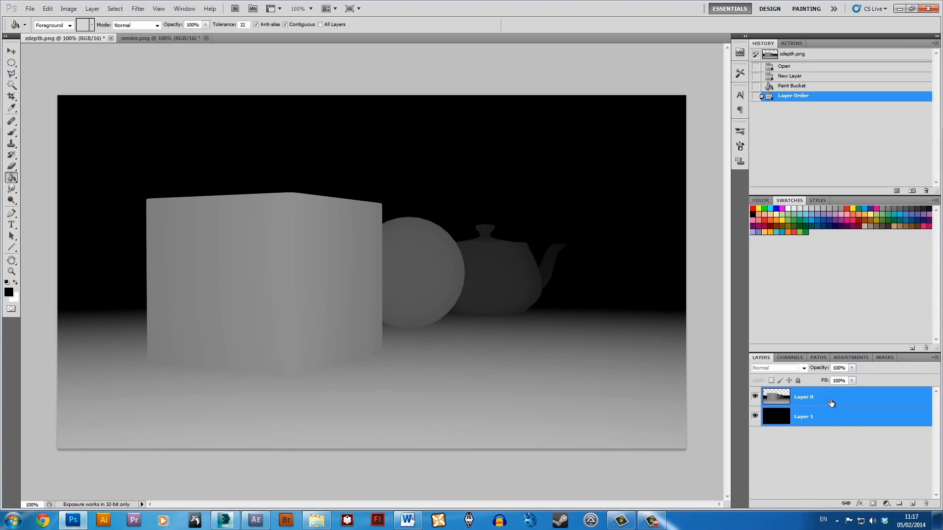
right_click(819, 402)
click(849, 375)
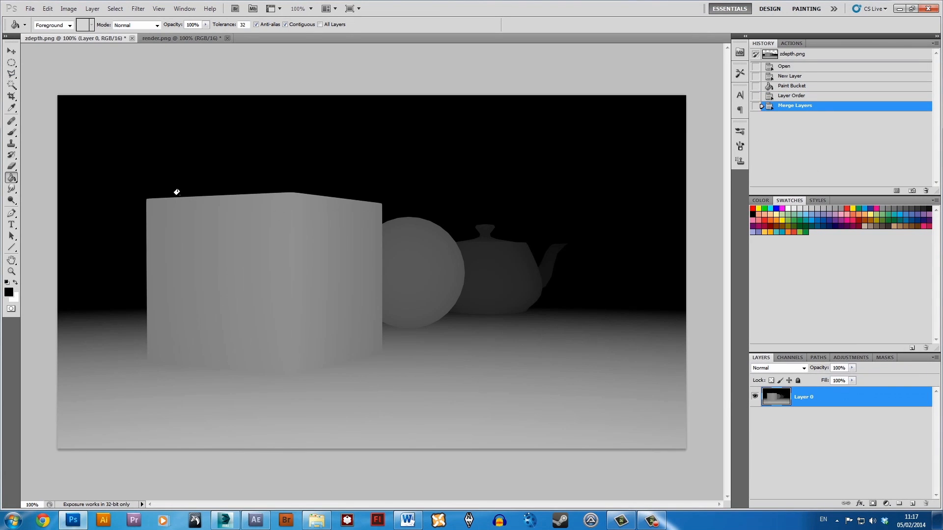
Apply a Levels adjustment to the merged depth layer, lowering the white input level until the cube is nearly white.
click(11, 52)
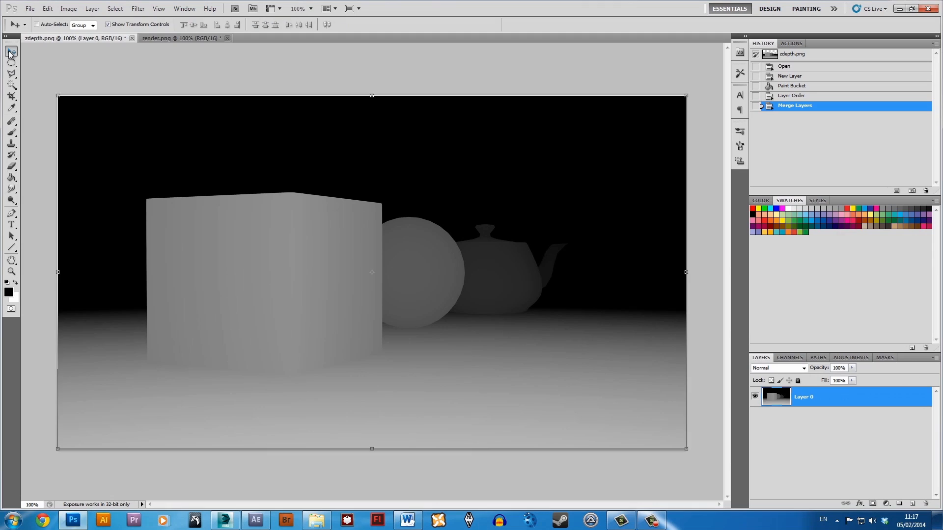
click(68, 9)
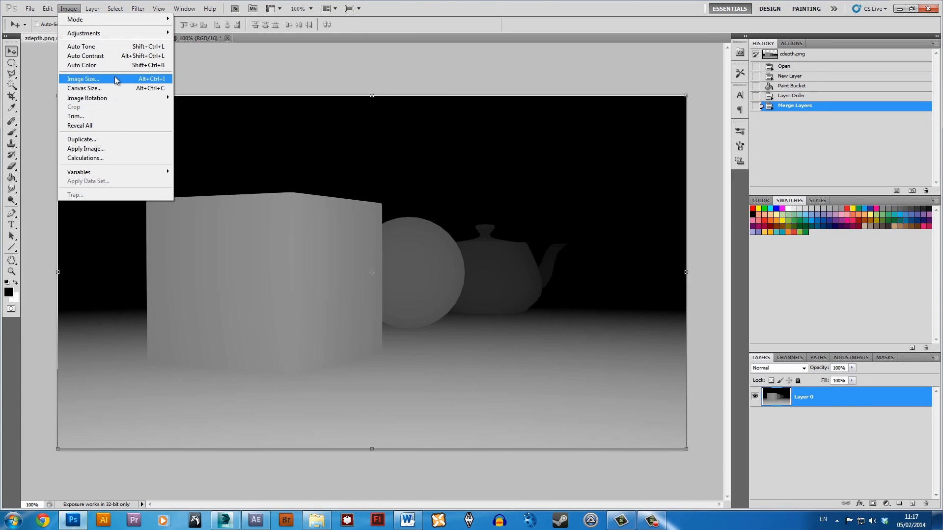
mouse_move(116, 37)
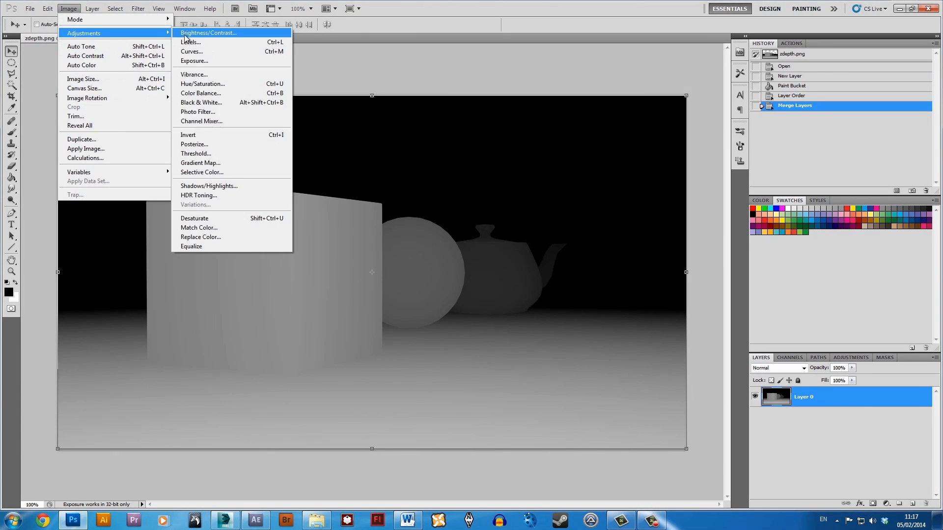
click(181, 42)
drag(591, 226, 537, 224)
click(640, 140)
key(v)
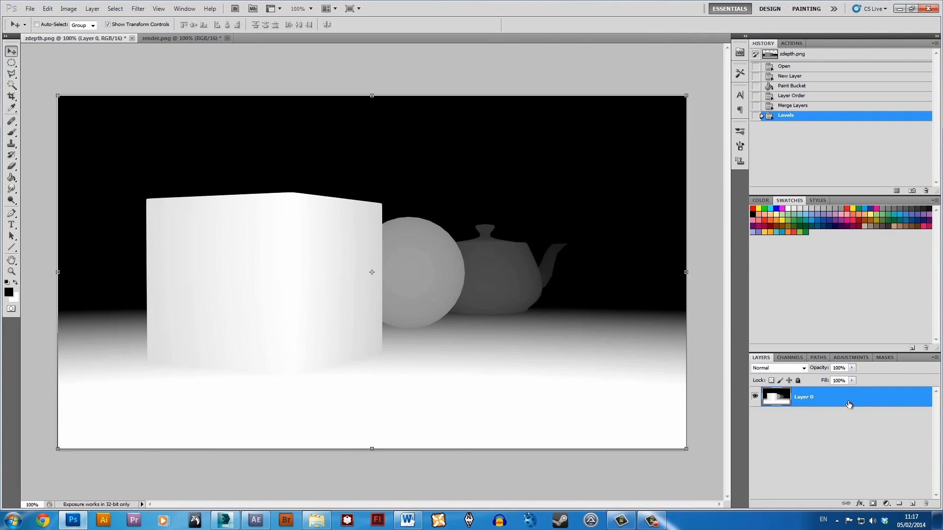
Cut the entire depth image from zdepth.png, try pasting it onto render.png's layer mask, and undo the paste.
key(ctrl+a)
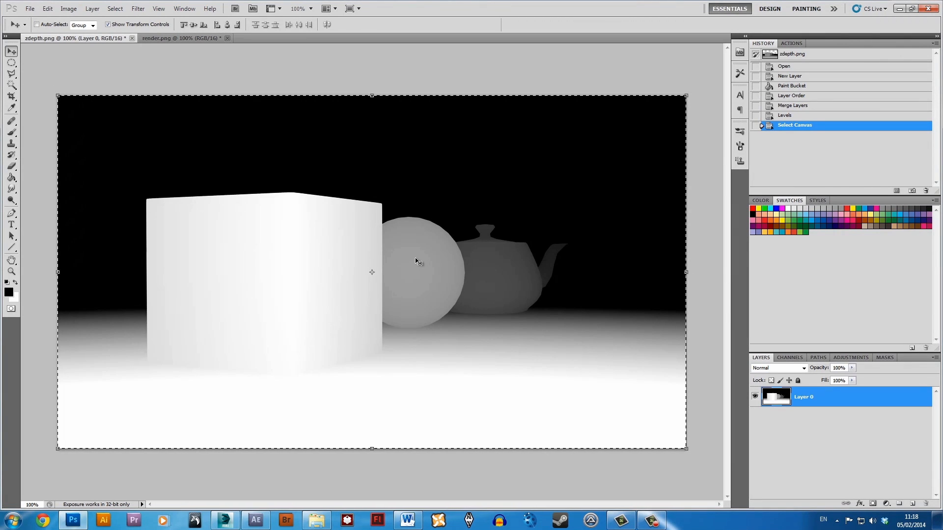
key(ctrl+x)
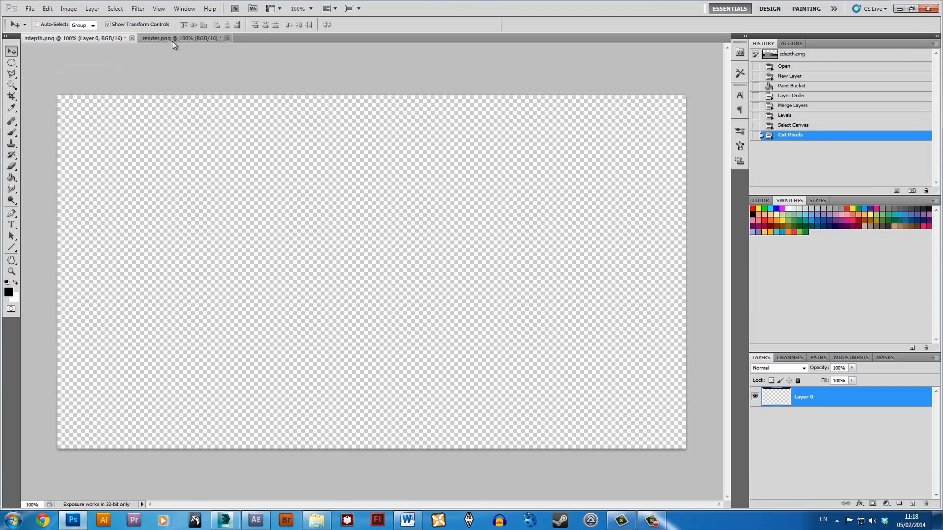
click(172, 38)
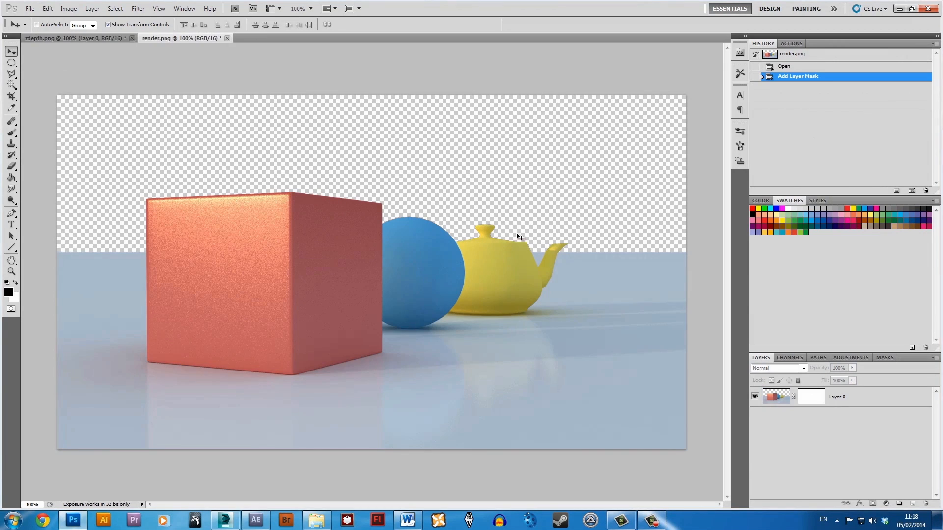
click(813, 399)
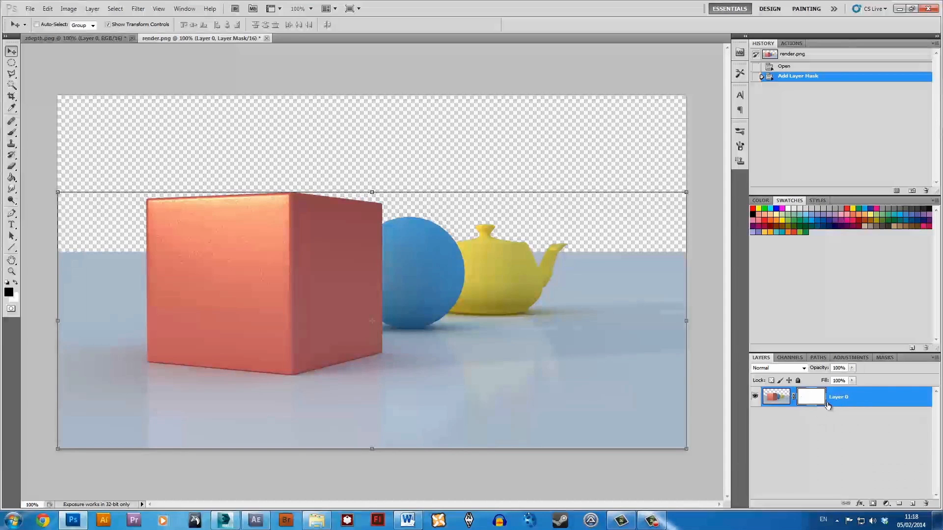
key(ctrl+v)
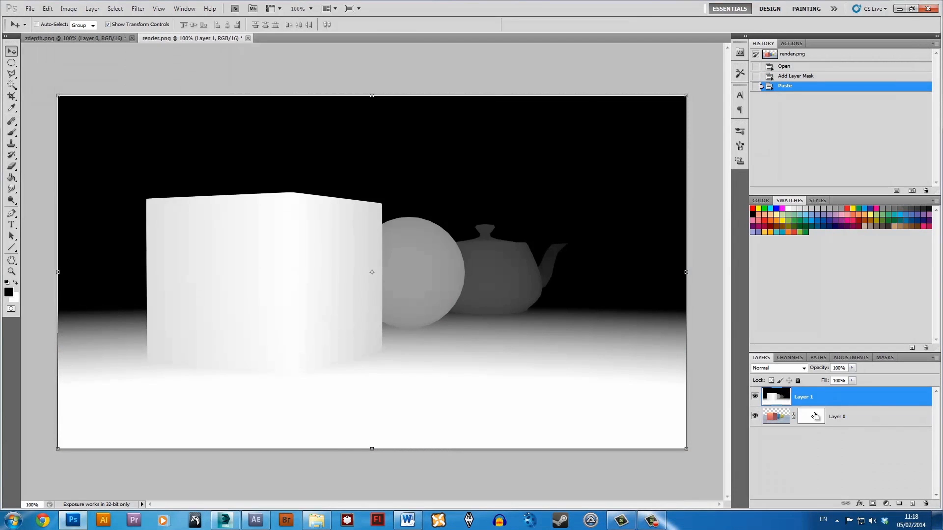
key(ctrl+z)
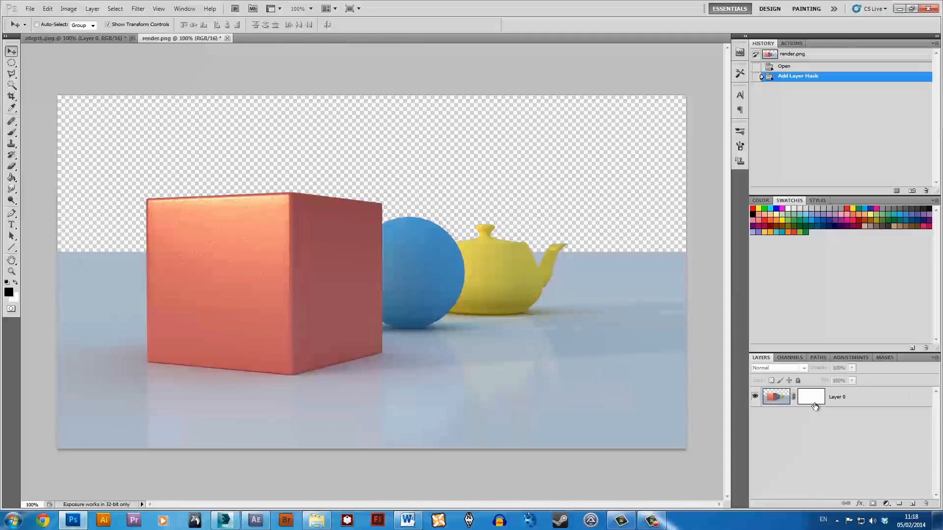
Paste the cut depth image into render.png's Layer 0 Mask channel, and return to the layer list.
click(815, 406)
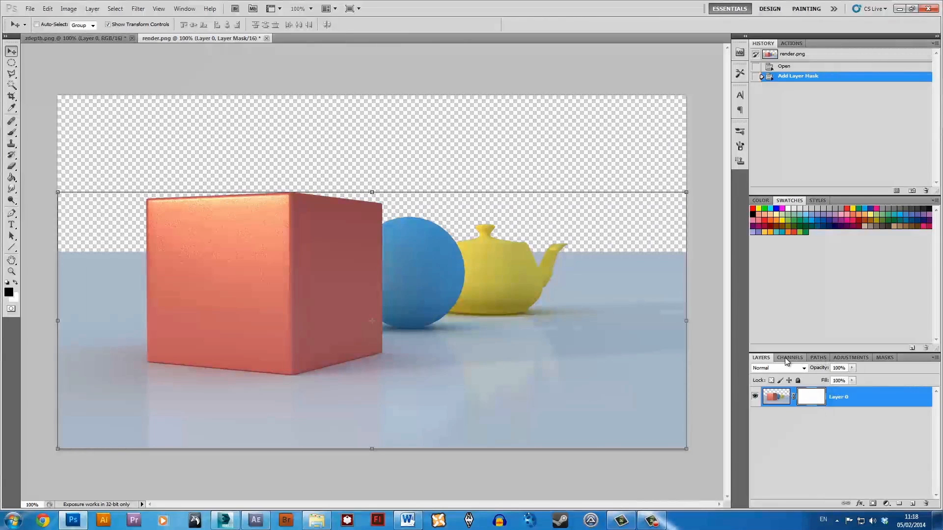
click(891, 358)
click(795, 396)
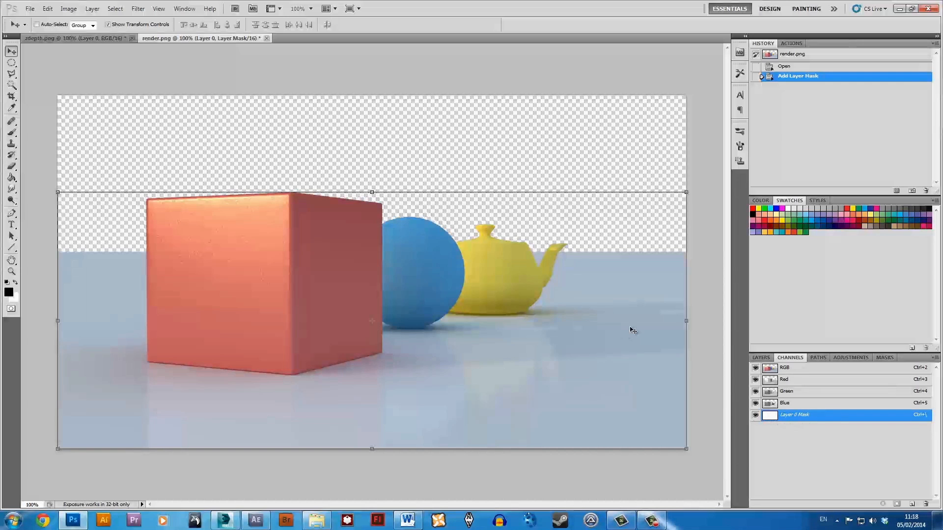
key(ctrl+v)
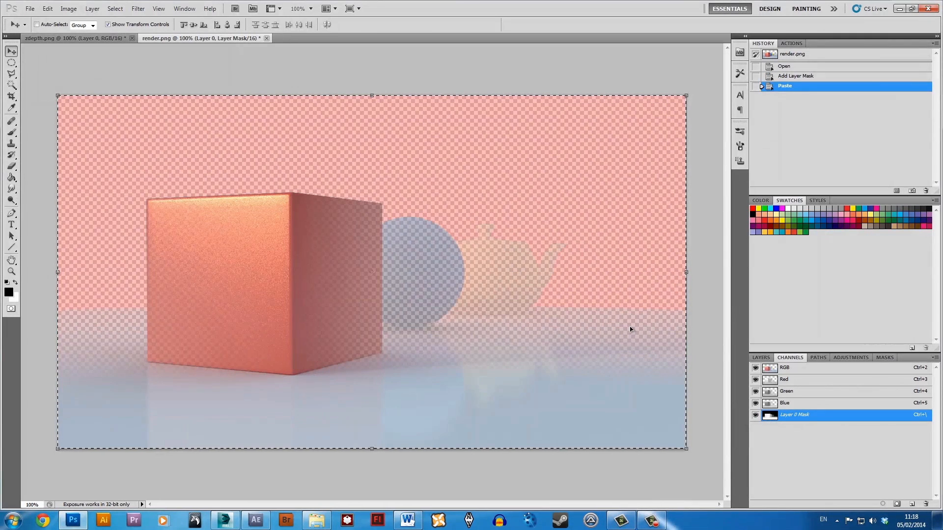
click(754, 360)
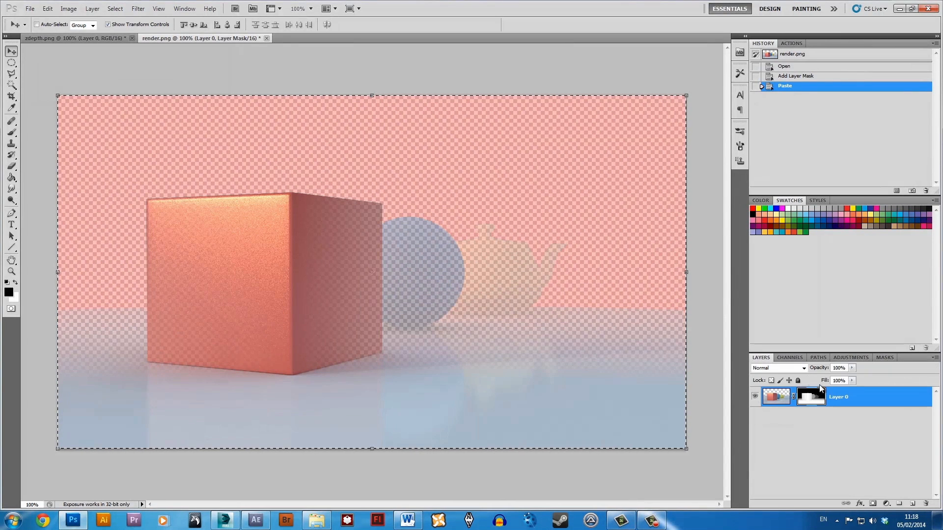
Start a Lens Blur on Layer 0's image rather than its mask, and set the focal point on the yellow teapot.
click(777, 400)
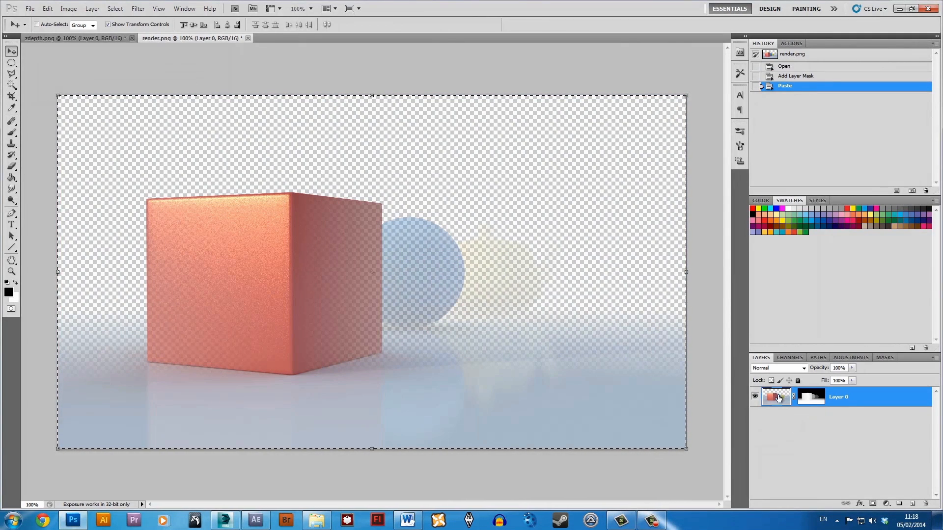
click(138, 9)
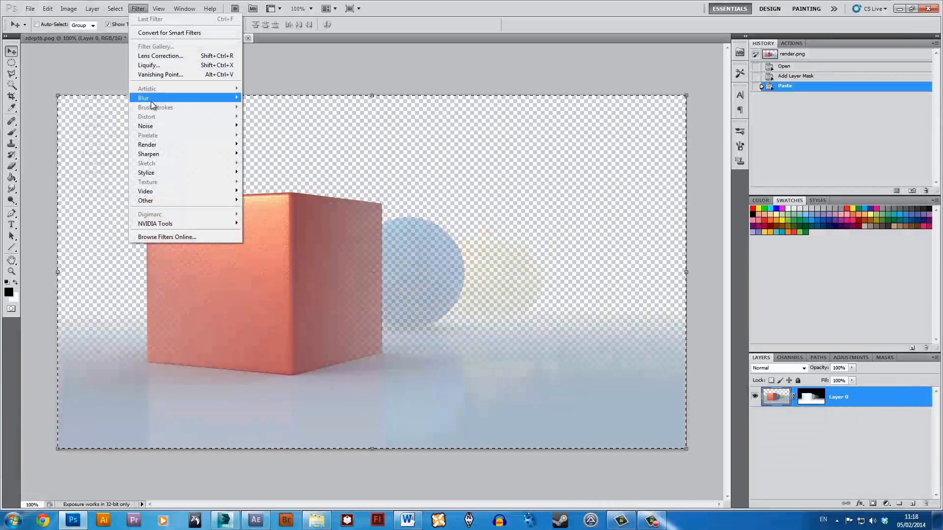
mouse_move(151, 101)
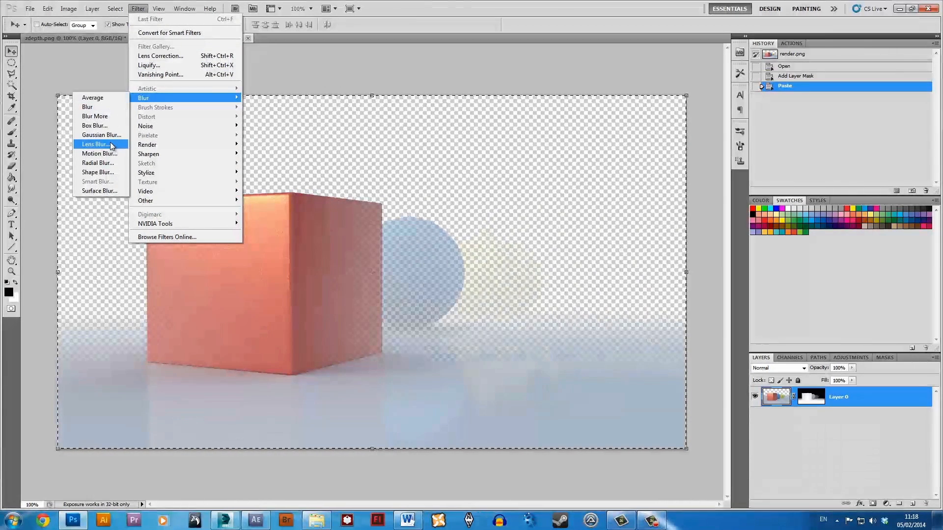
click(96, 144)
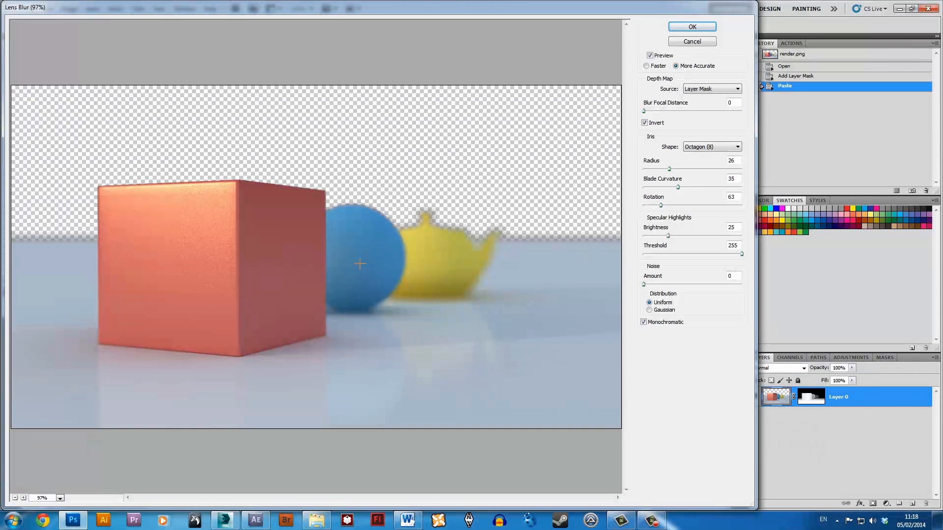
click(428, 261)
click(420, 264)
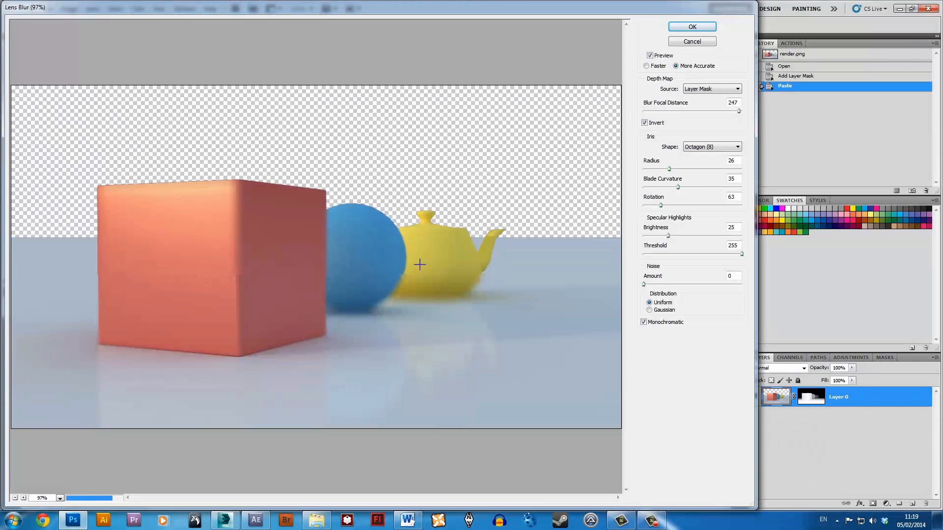
Turn off Invert for the Lens Blur depth map and set the blur focal distance to 20.
click(645, 123)
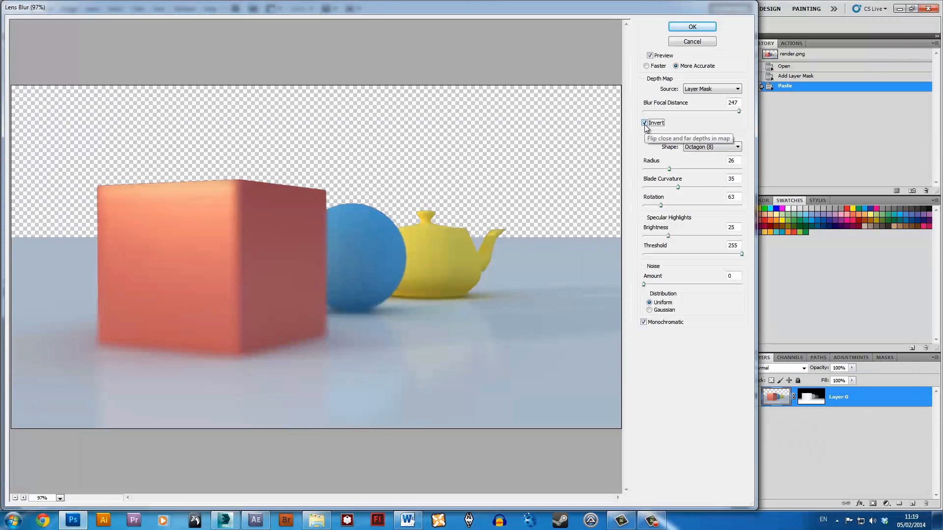
click(645, 124)
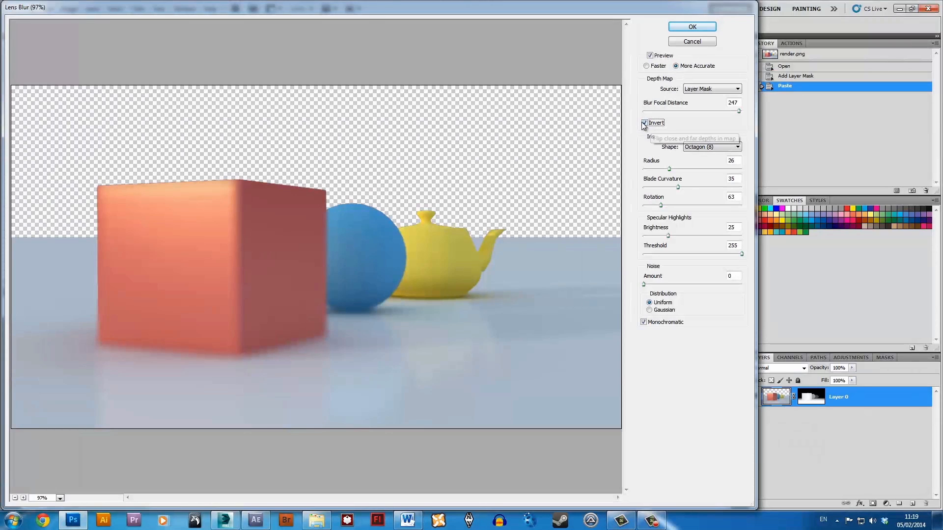
click(645, 123)
click(647, 125)
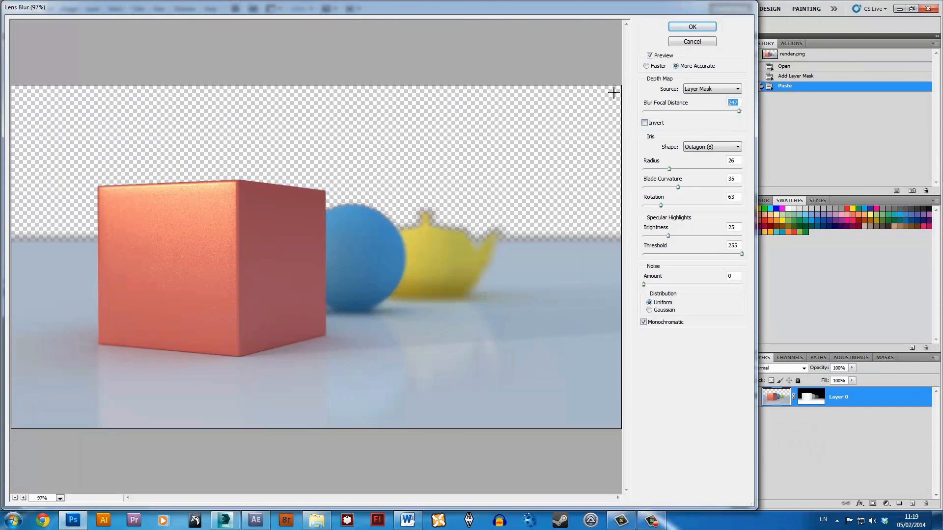
text(20)
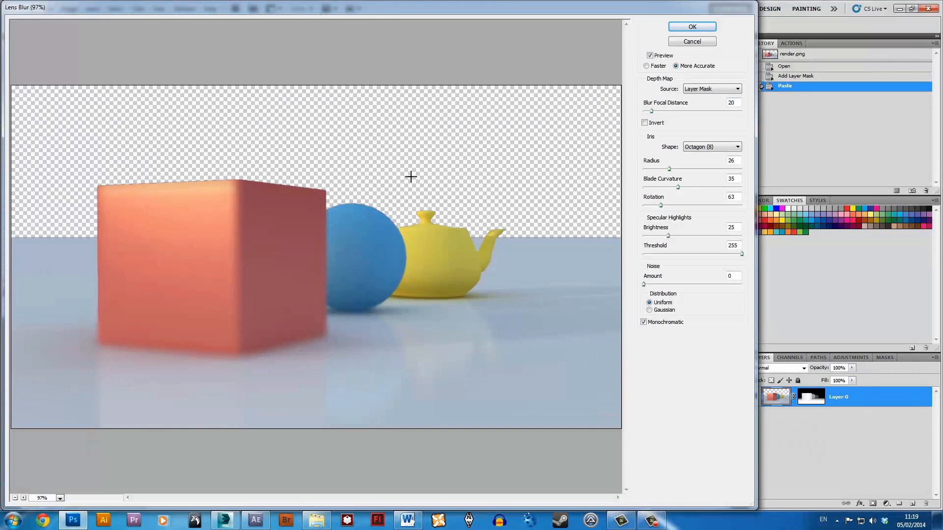
Compare focus positions by picking the red cube, entering a focal distance of 20, then picking the sphere and the cube.
click(195, 239)
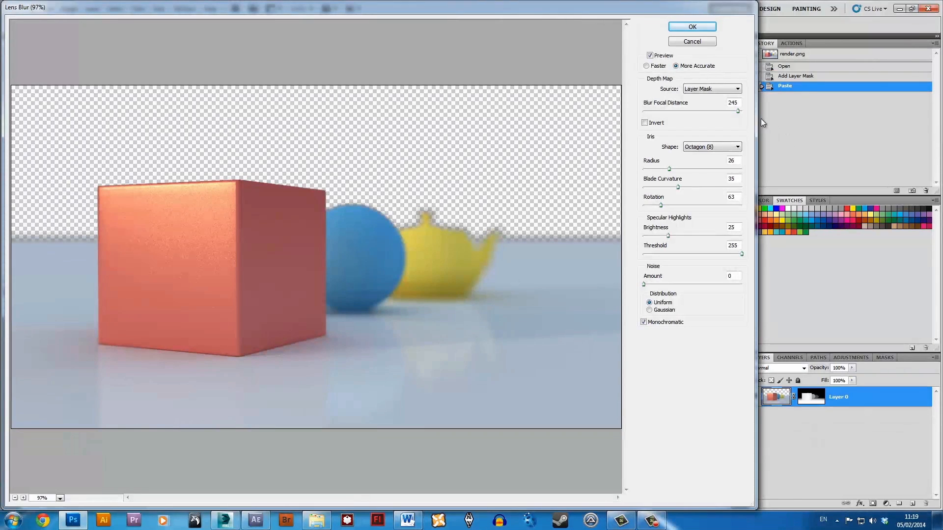
double_click(741, 102)
text(20)
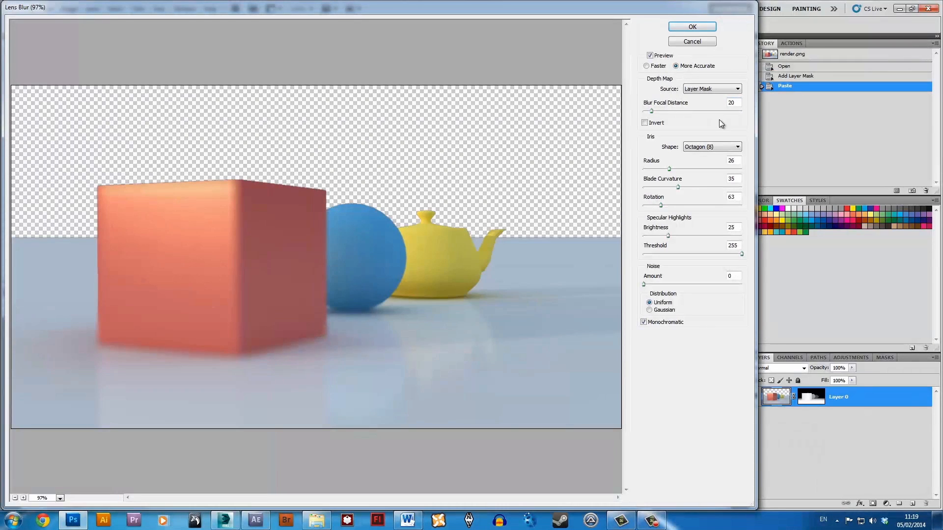
click(367, 268)
click(262, 265)
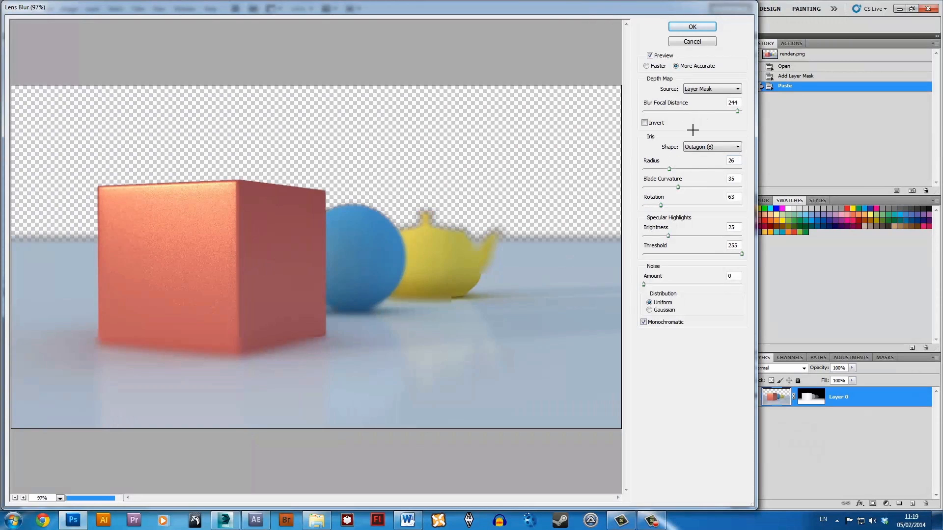
Try an iris radius of 5 for the Lens Blur, then raise the radius to 10.
double_click(738, 160)
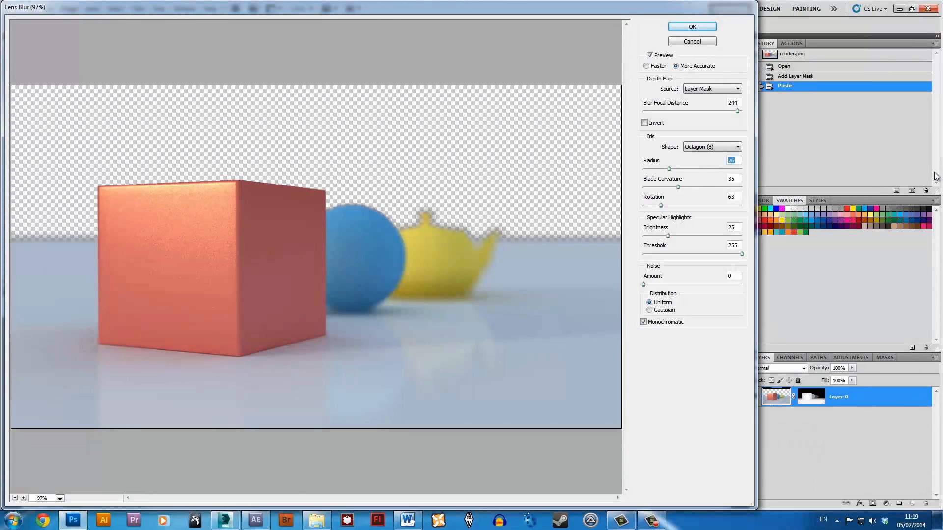
text(5)
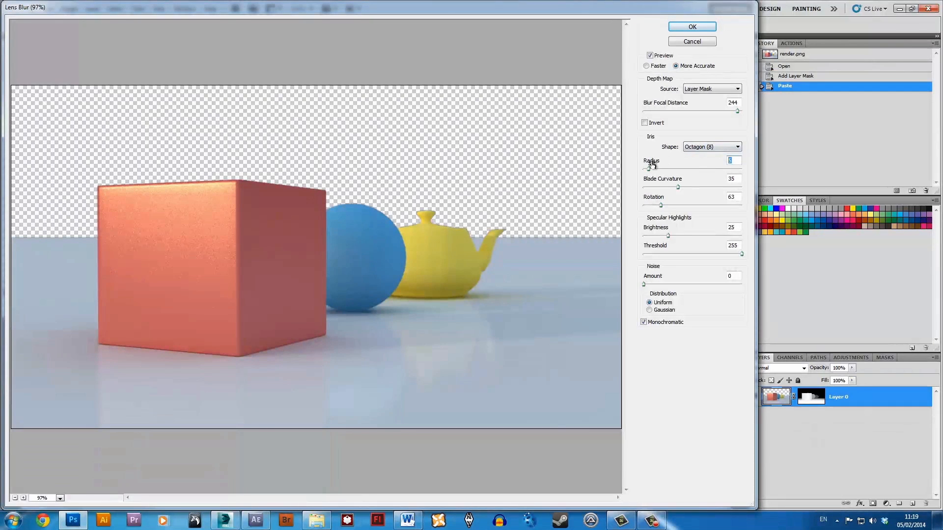
drag(648, 169, 653, 168)
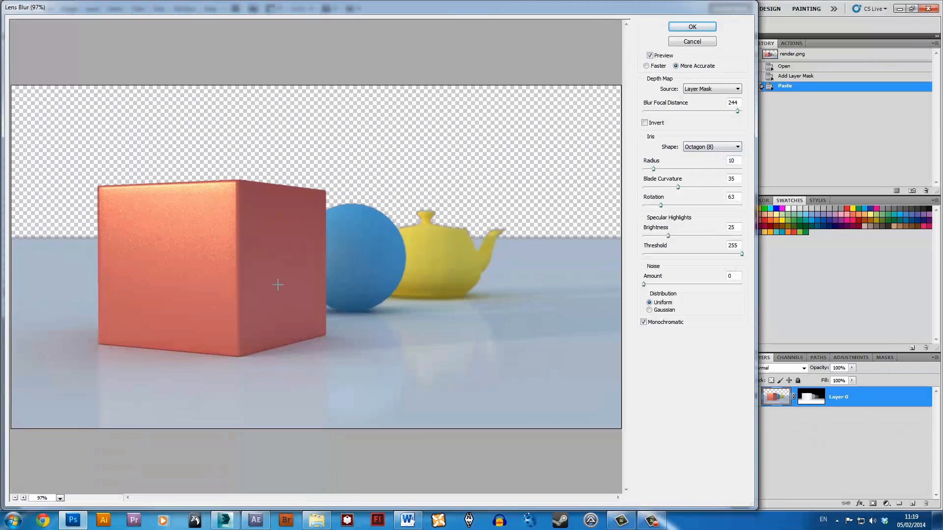
Compare focus on the cube and the teapot, set the focal point on the cube's front face, and apply the Lens Blur.
click(200, 228)
click(454, 257)
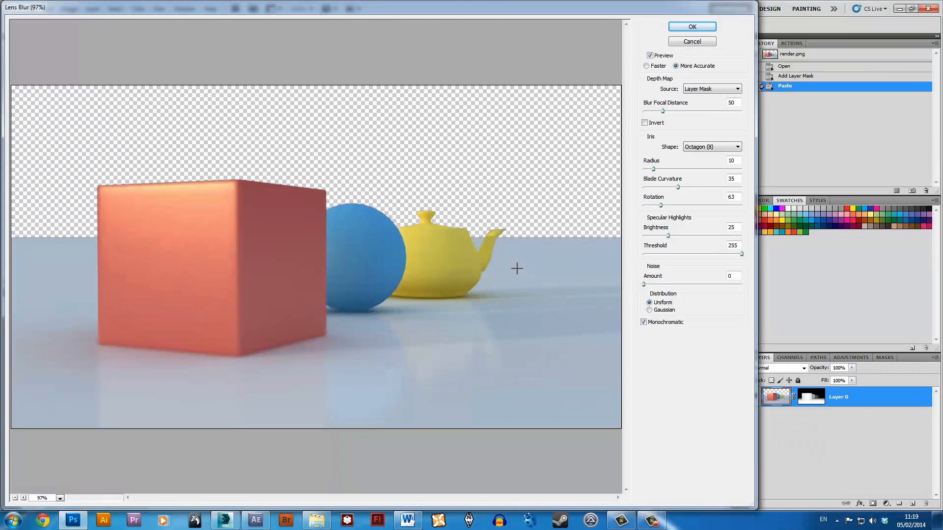
click(438, 254)
click(182, 261)
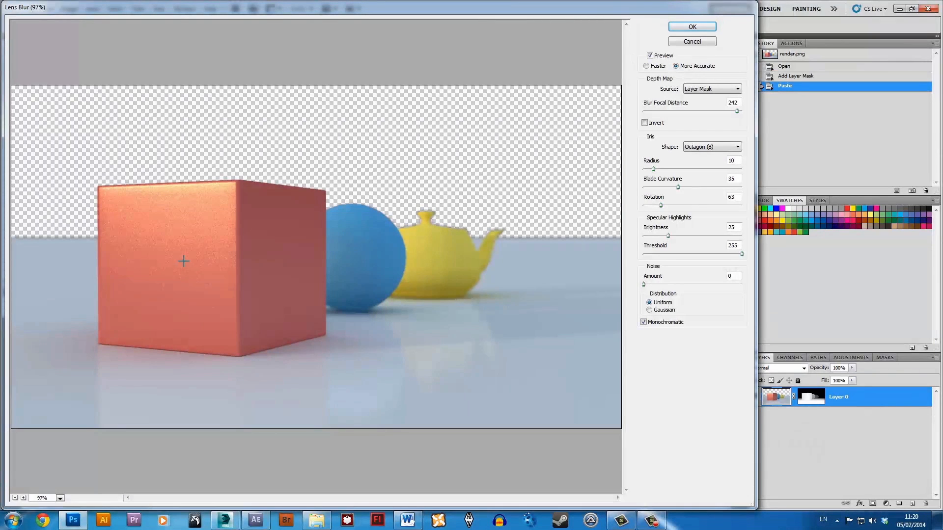
click(692, 27)
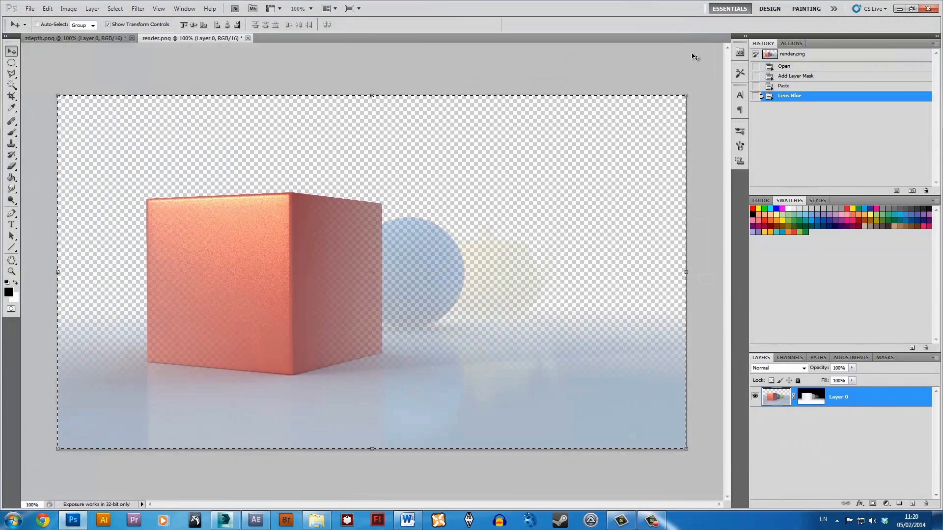
Clear the depth image from Layer 0's mask so the mask is plain white, and deselect everything.
click(814, 402)
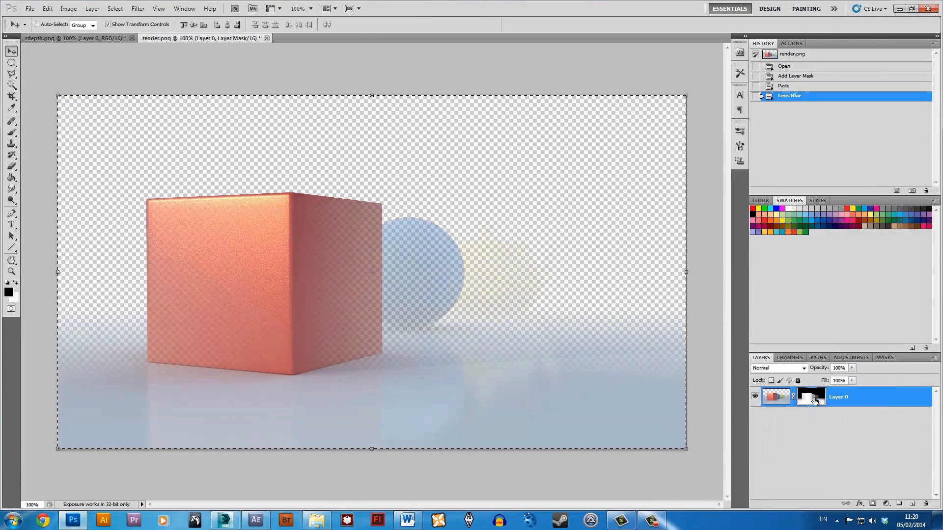
key(Delete)
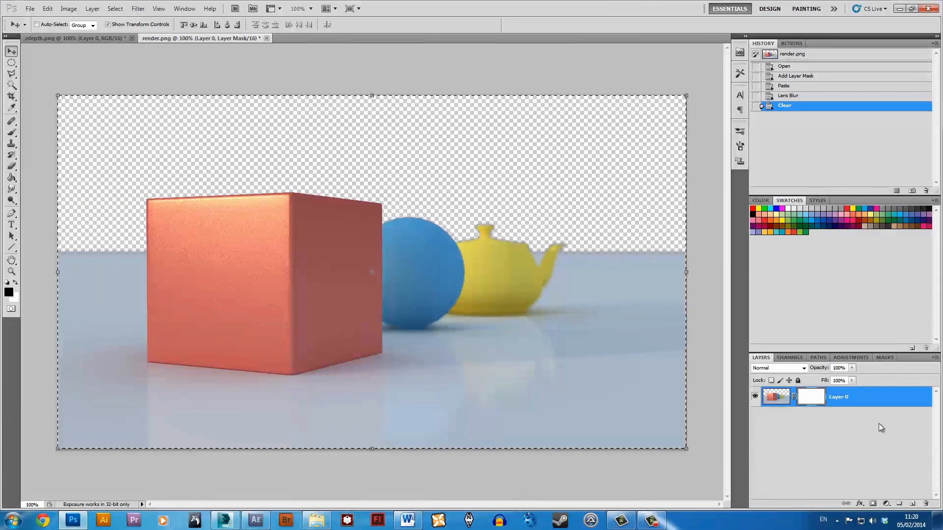
key(ctrl+d)
click(832, 441)
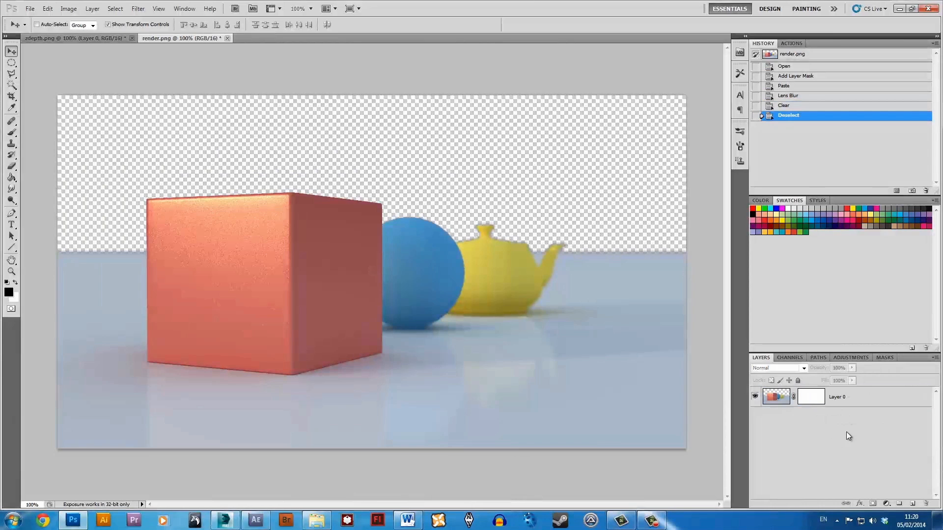
Add a new layer filled with a pale blue-grey matching the floor, and move it beneath Layer 0.
click(911, 505)
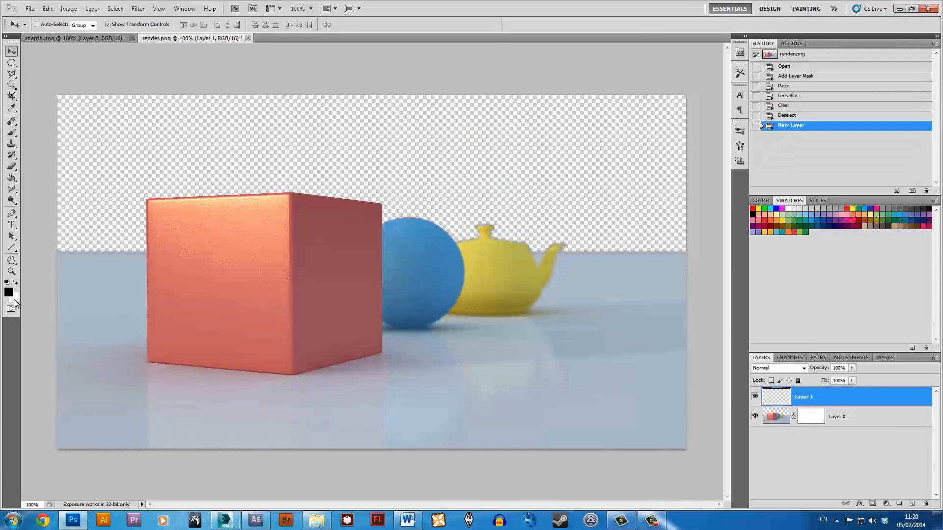
key(i)
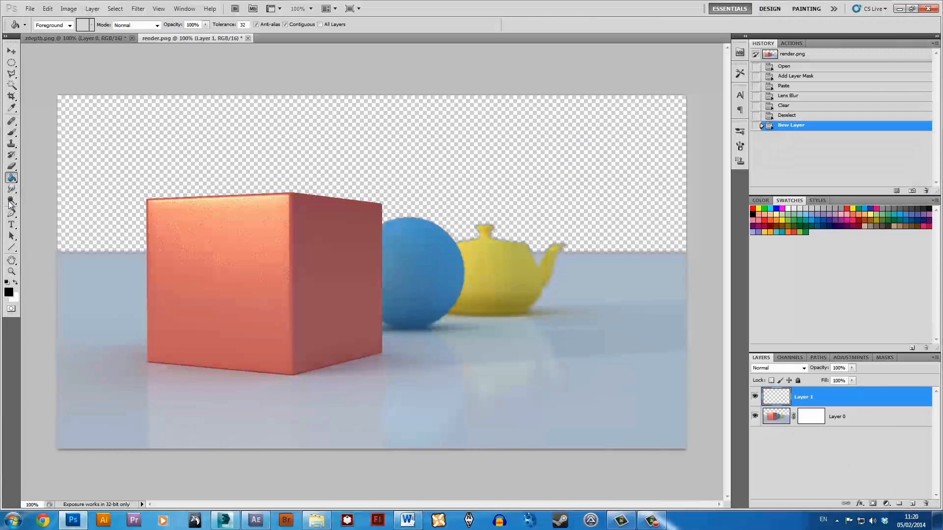
click(9, 292)
click(605, 255)
click(823, 421)
key(alt+bracketright)
click(637, 219)
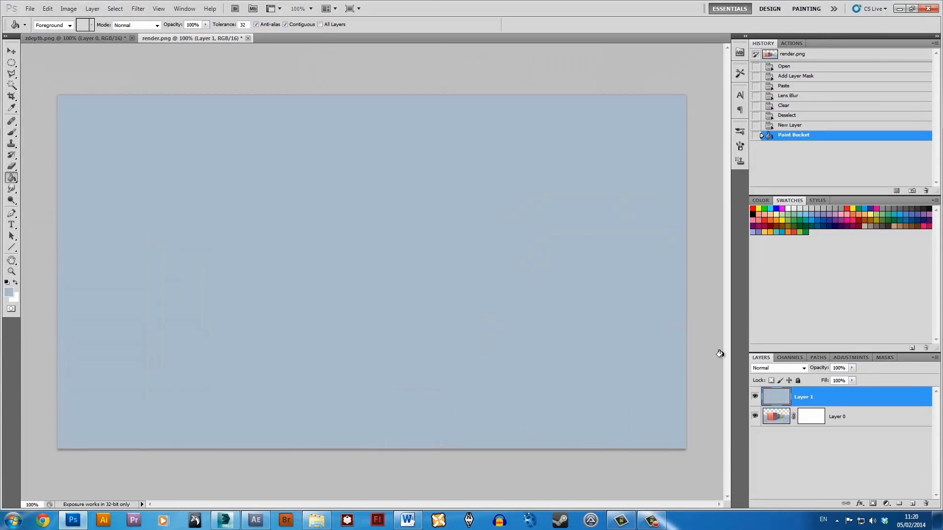
drag(819, 397, 815, 450)
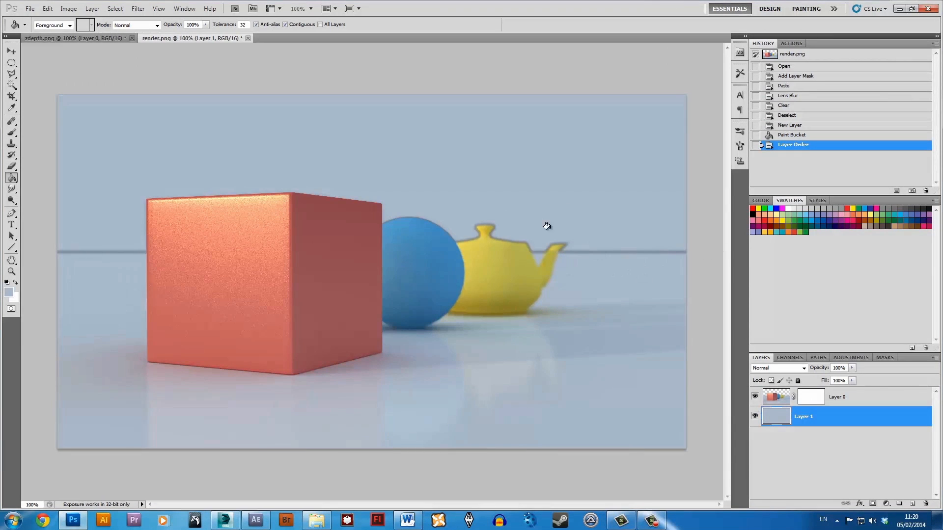
Examine the blurred edges of the teapot and the horizon line up close.
key(ctrl+plus)
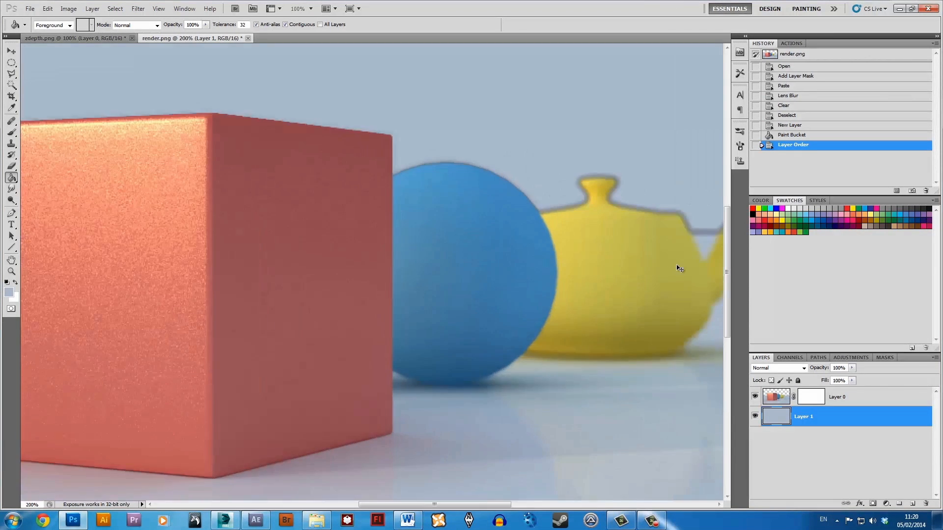
drag(677, 266, 428, 267)
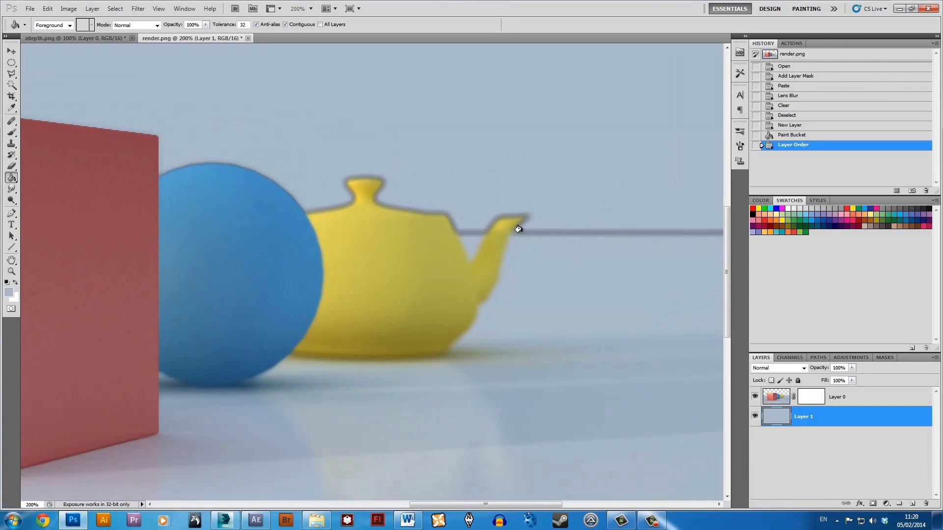
key(ctrl+minus)
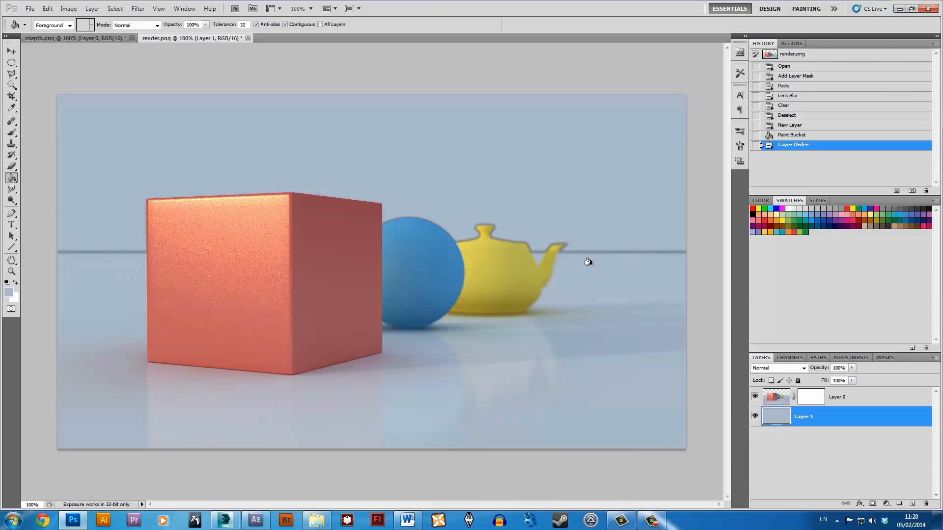
Switch to 3ds Max to check the VRayPlane object in the scene, then return to Photoshop with the Move tool active.
click(224, 521)
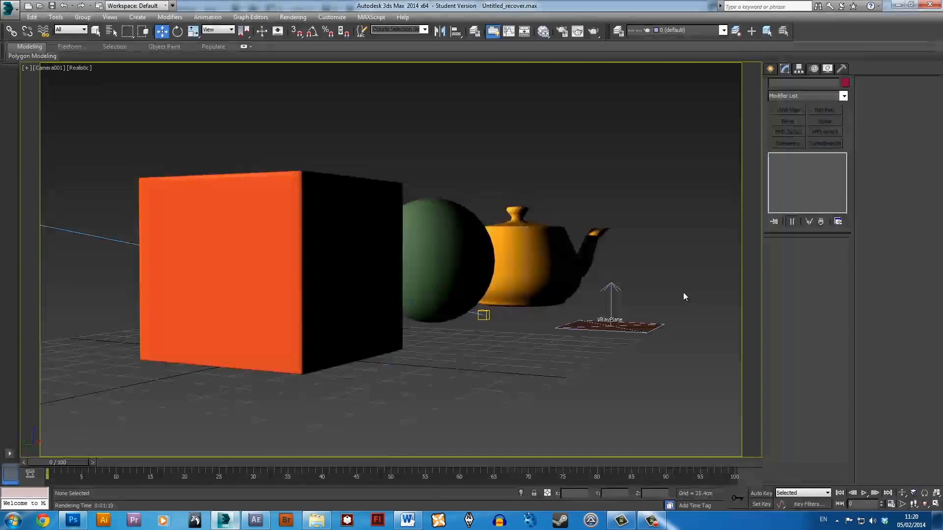
click(622, 326)
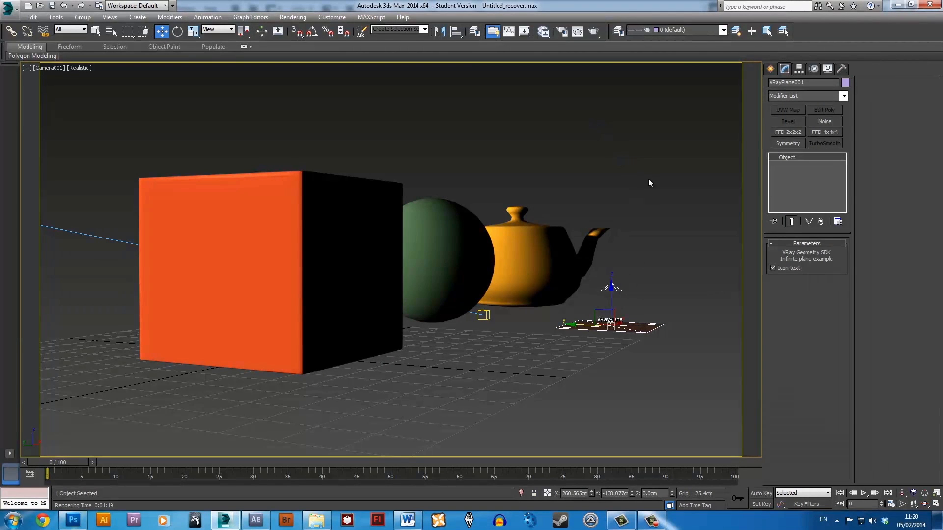
click(900, 5)
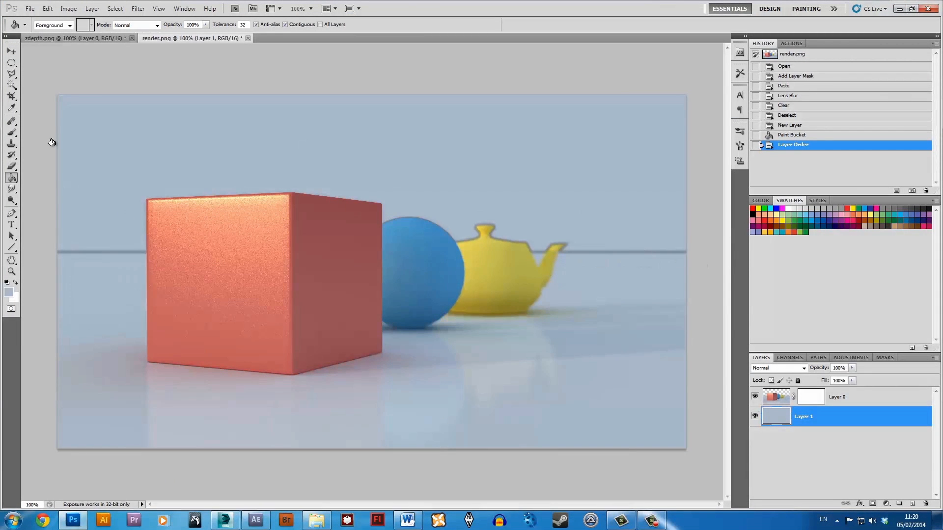
click(11, 51)
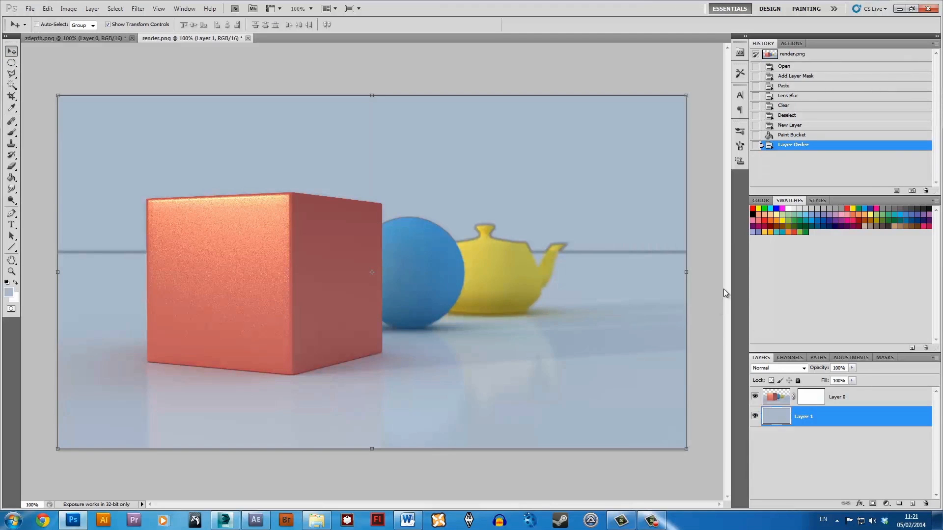
Switch to After Effects, return Comp 1 to its first frame, and set the preview resolution to Full to inspect the blur.
click(255, 520)
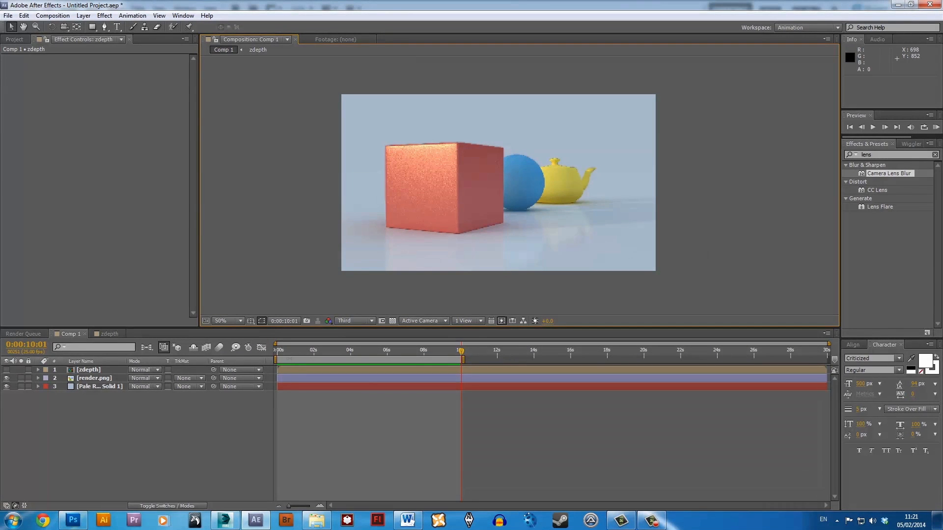
drag(295, 351, 278, 351)
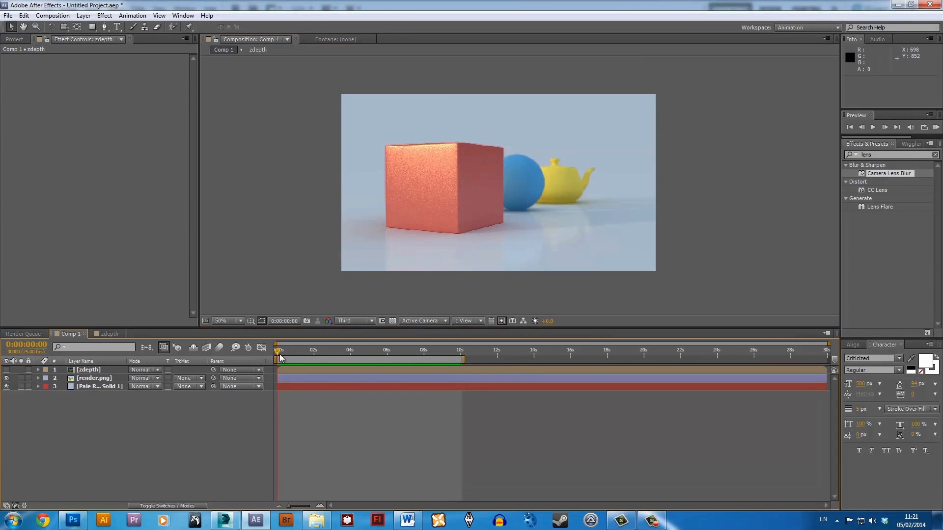
click(355, 323)
click(351, 346)
scroll(508, 243, up, 2)
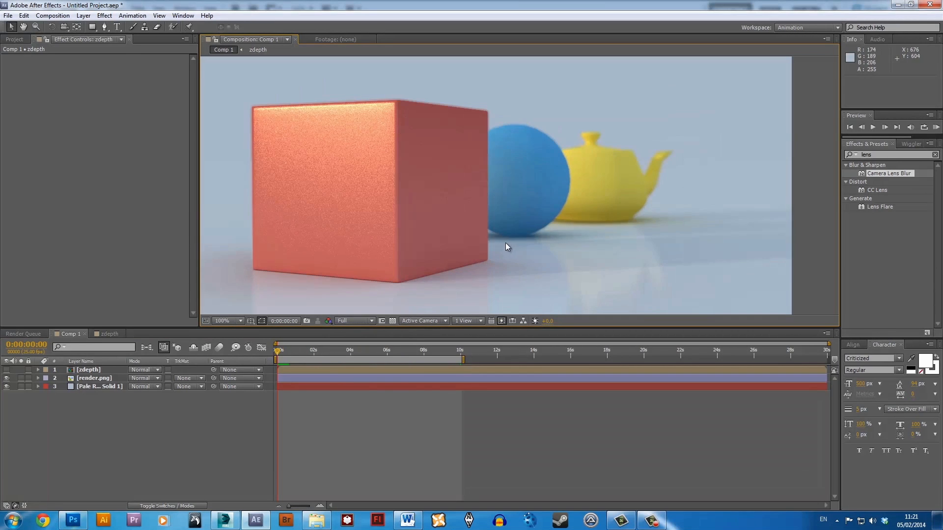